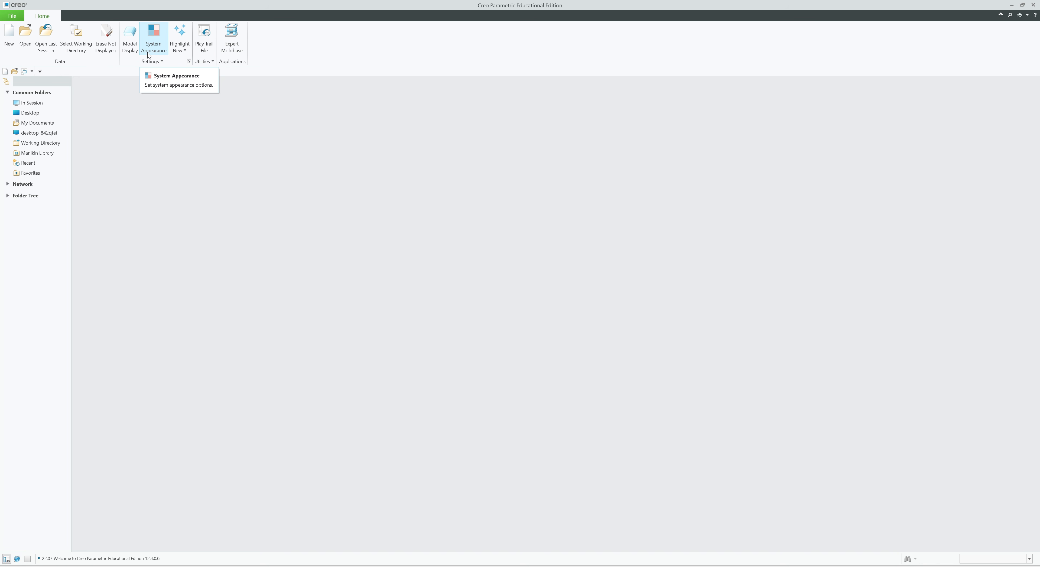
Step: Look over the dialogs for creating a new file, opening a file and selecting the working directory
left_click(13, 52)
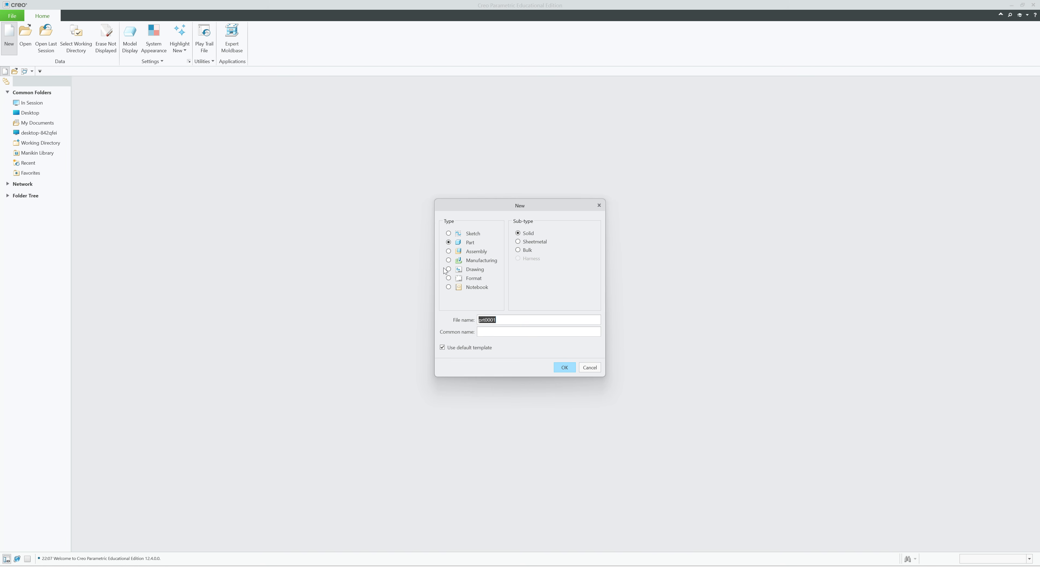
left_click(477, 20)
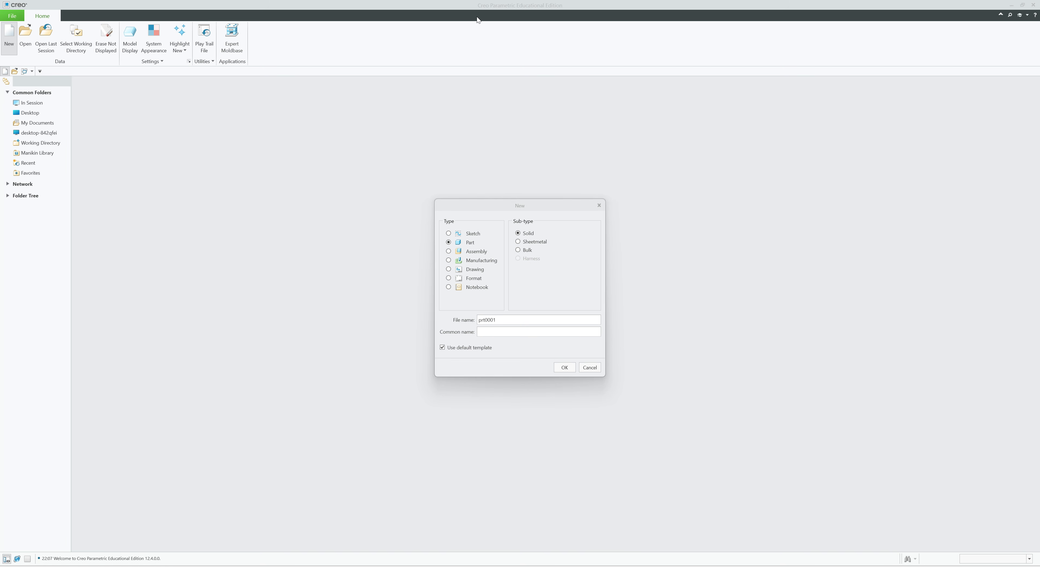
left_click(588, 370)
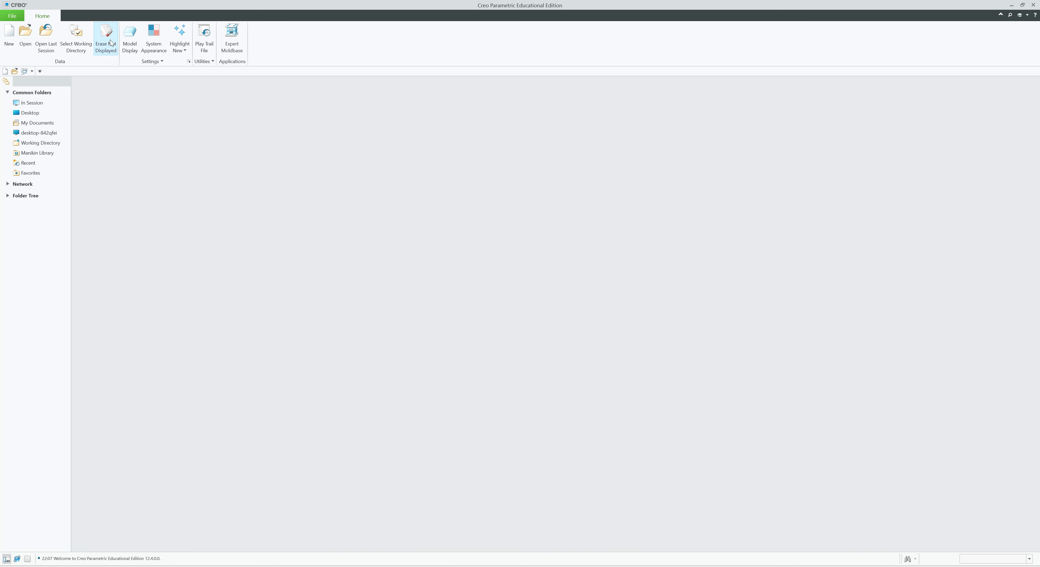
left_click(25, 36)
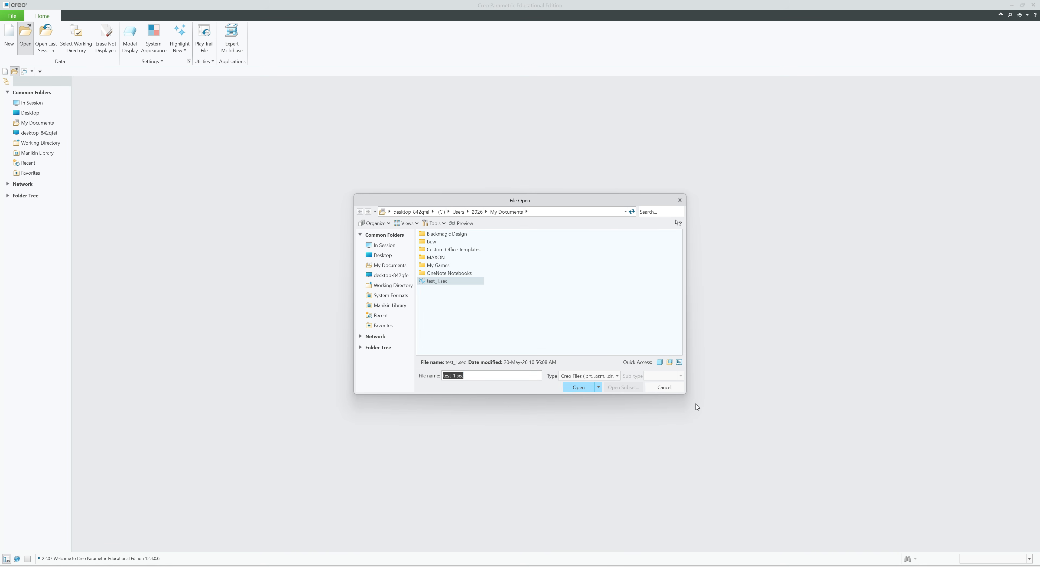
left_click(664, 387)
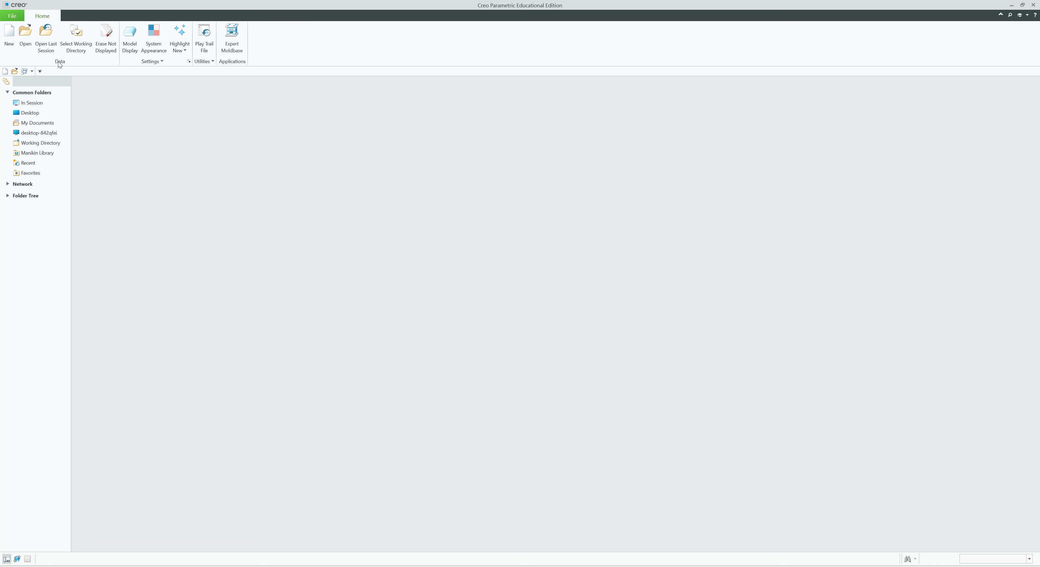
left_click(84, 47)
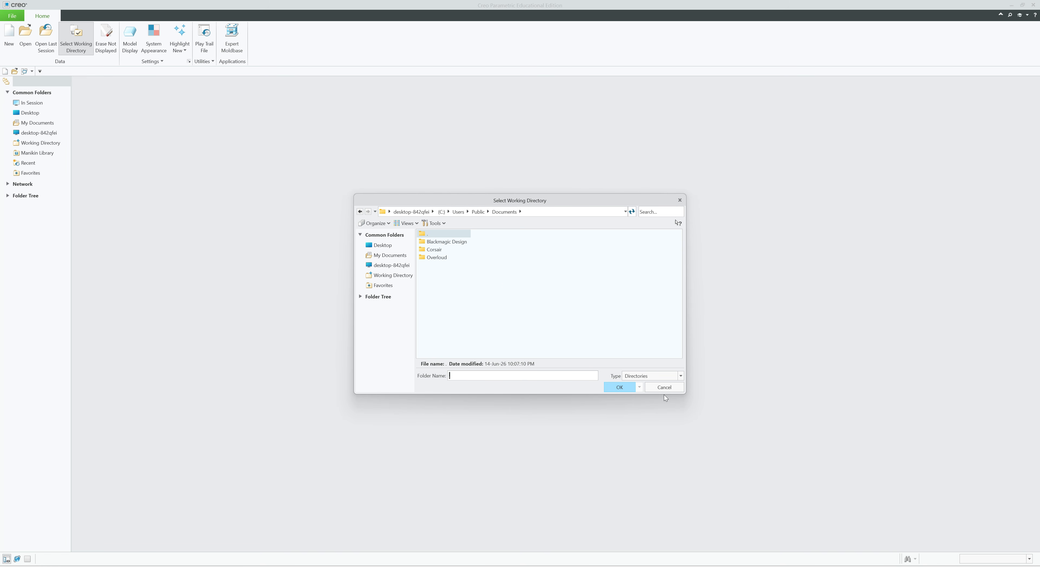
left_click(668, 388)
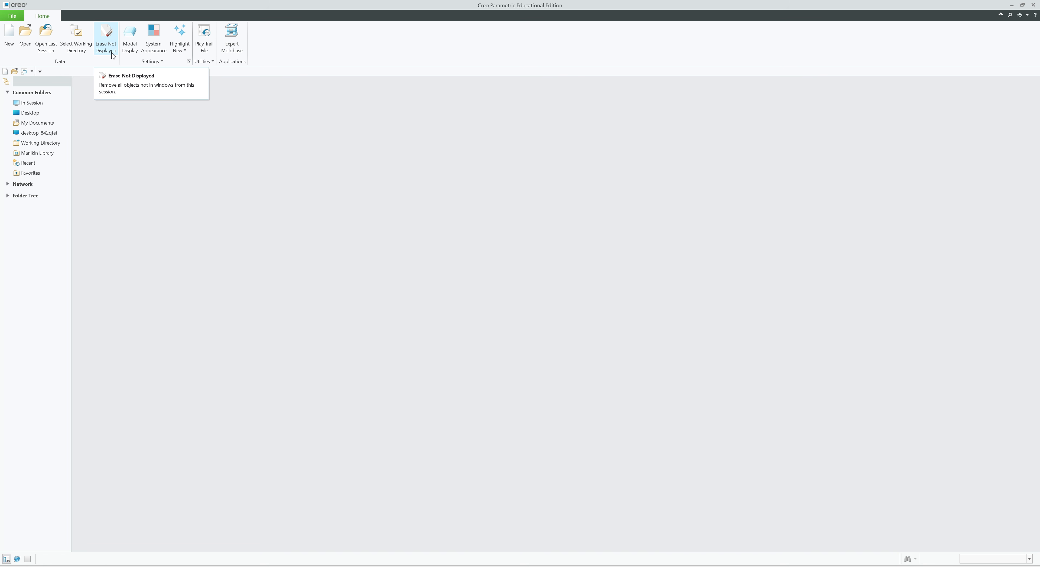
Step: Examine the model display and system appearance settings, and try erasing objects not displayed from the session
left_click(129, 45)
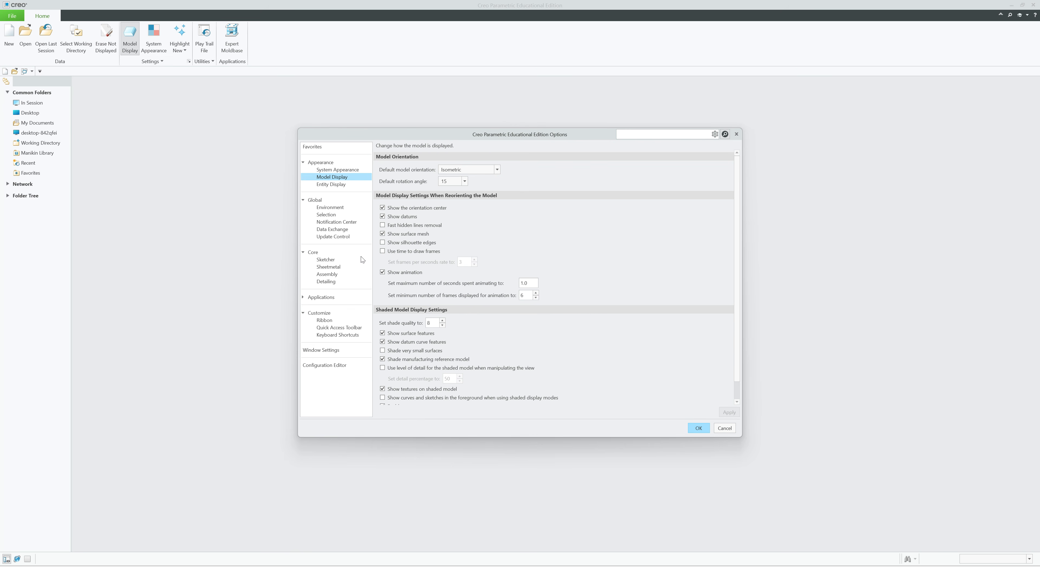
left_click(723, 429)
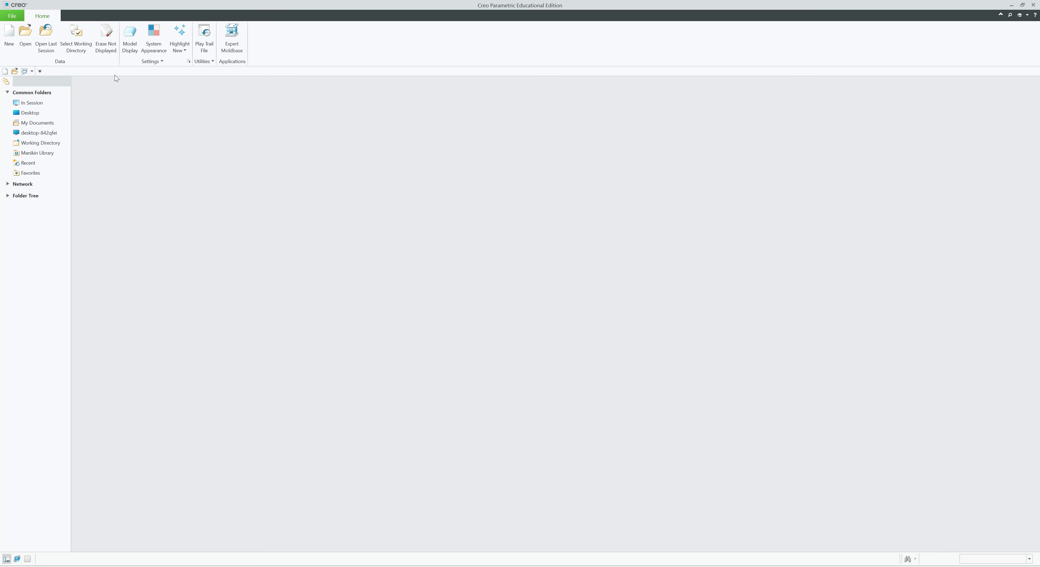
left_click(153, 35)
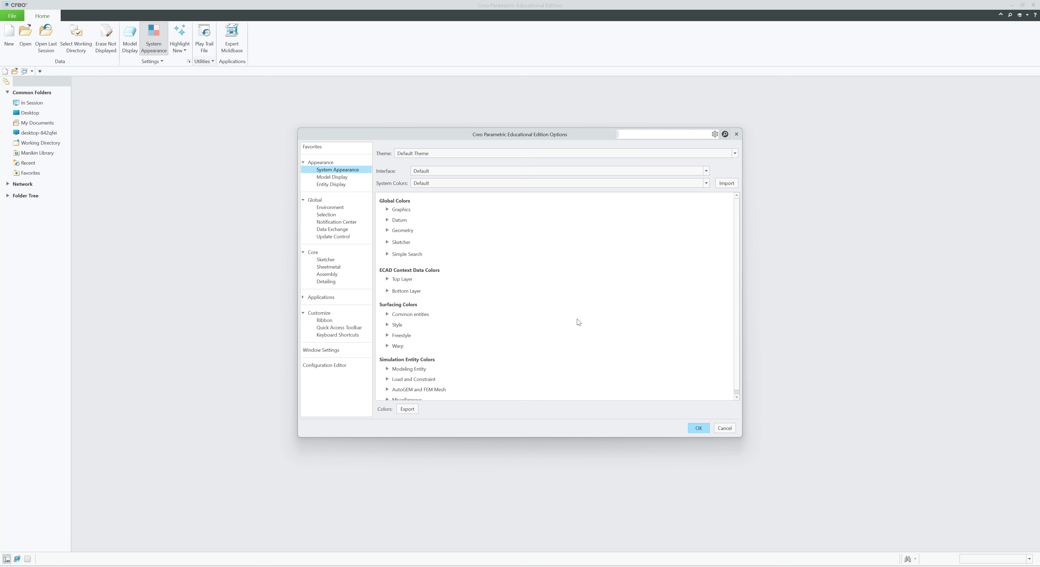
left_click(724, 428)
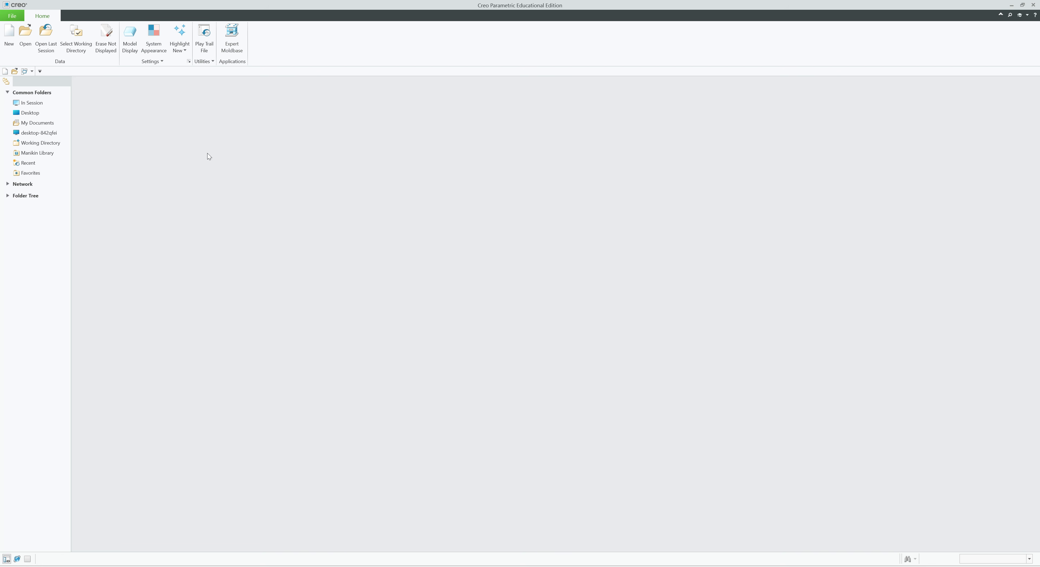
left_click(113, 53)
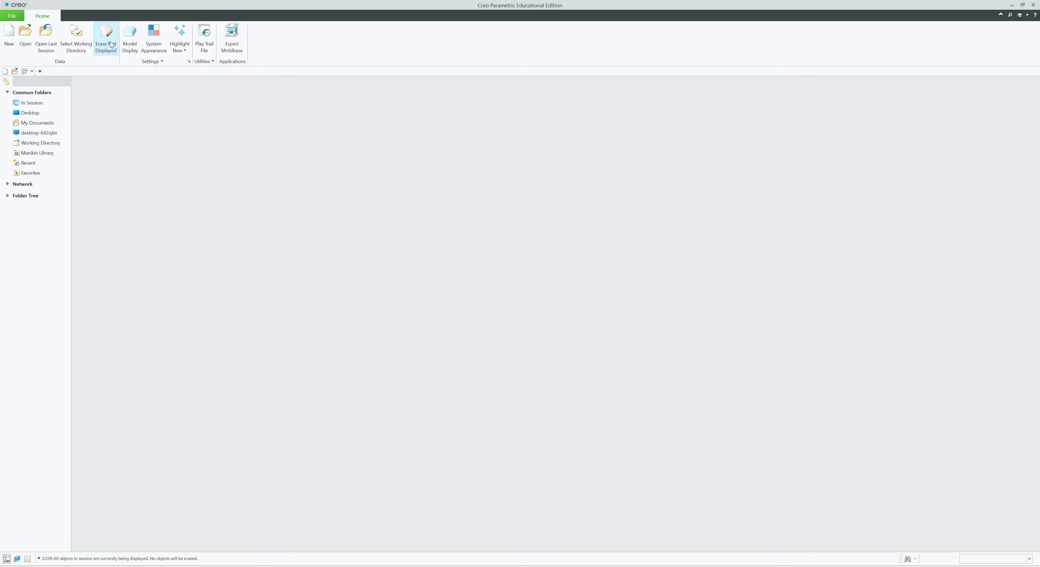
left_click(130, 37)
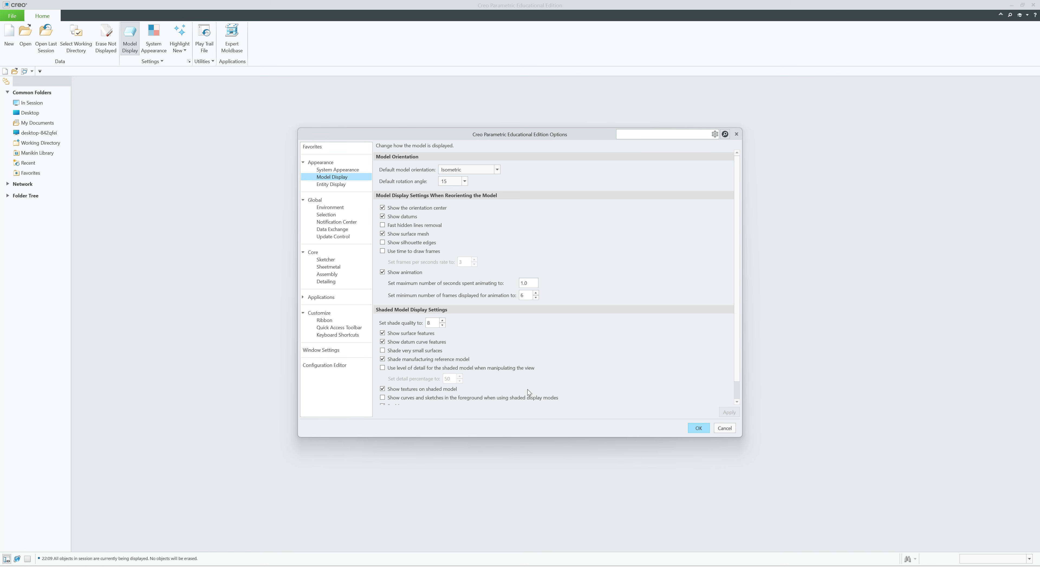
scroll(528, 388, "down", 1)
left_click(733, 428)
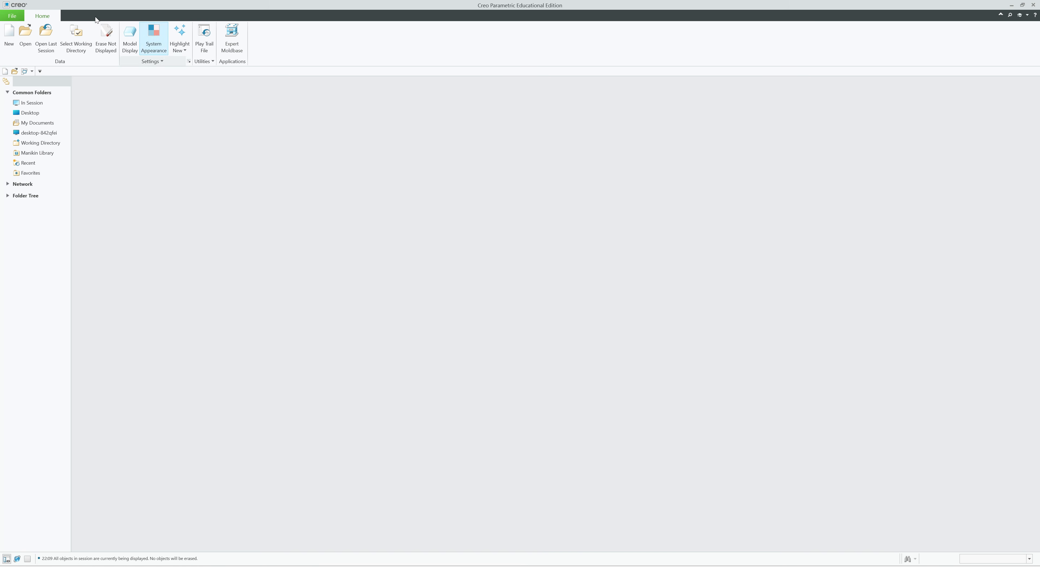
Step: Examine the System Appearance graphics colors and the default model orientation choices in the program options
left_click(12, 16)
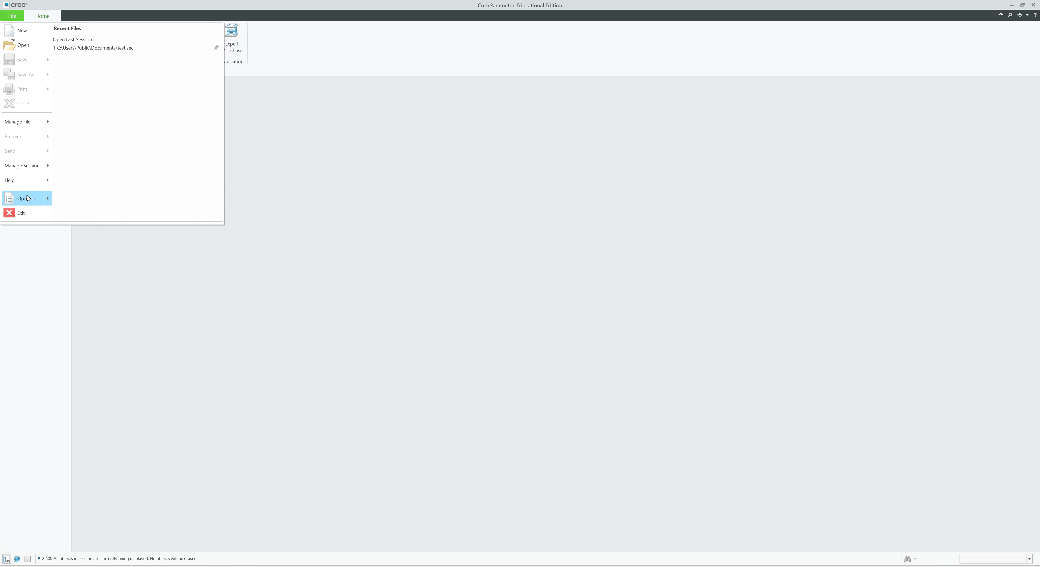
mouse_move(40, 198)
left_click(97, 48)
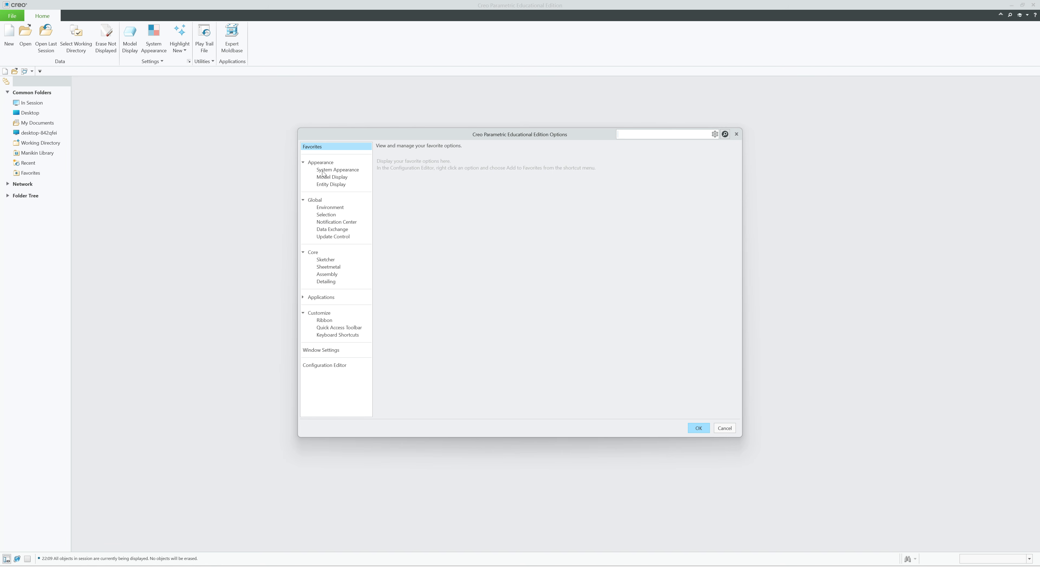
left_click(327, 177)
left_click(332, 170)
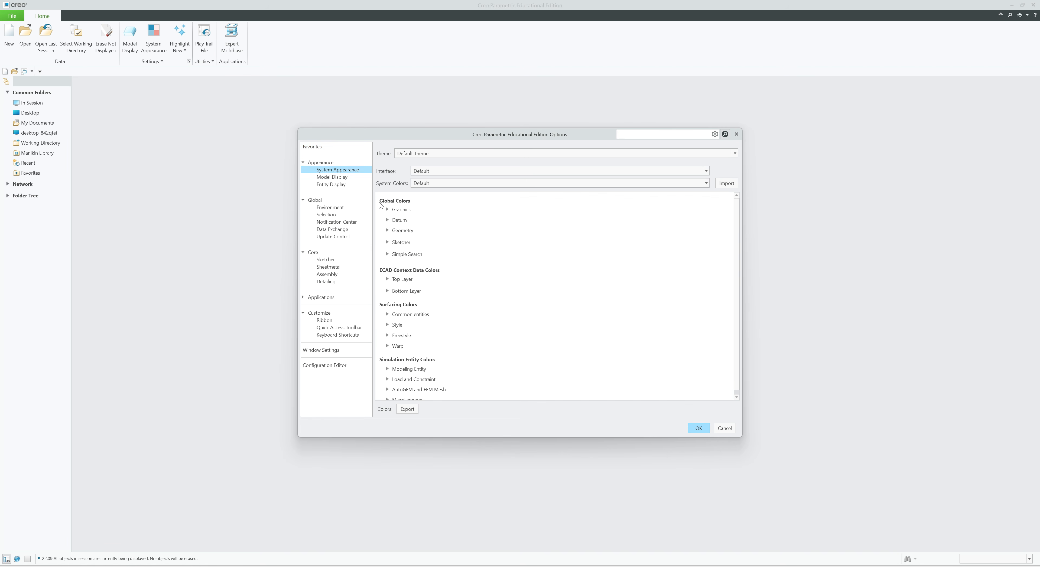
left_click(387, 209)
scroll(410, 334, "down", 3)
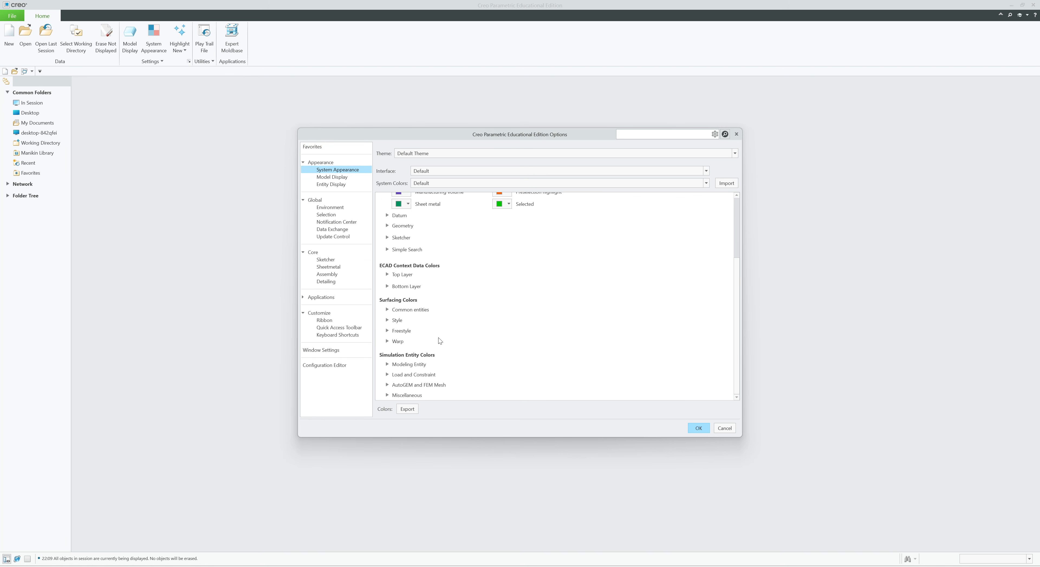
left_click(327, 178)
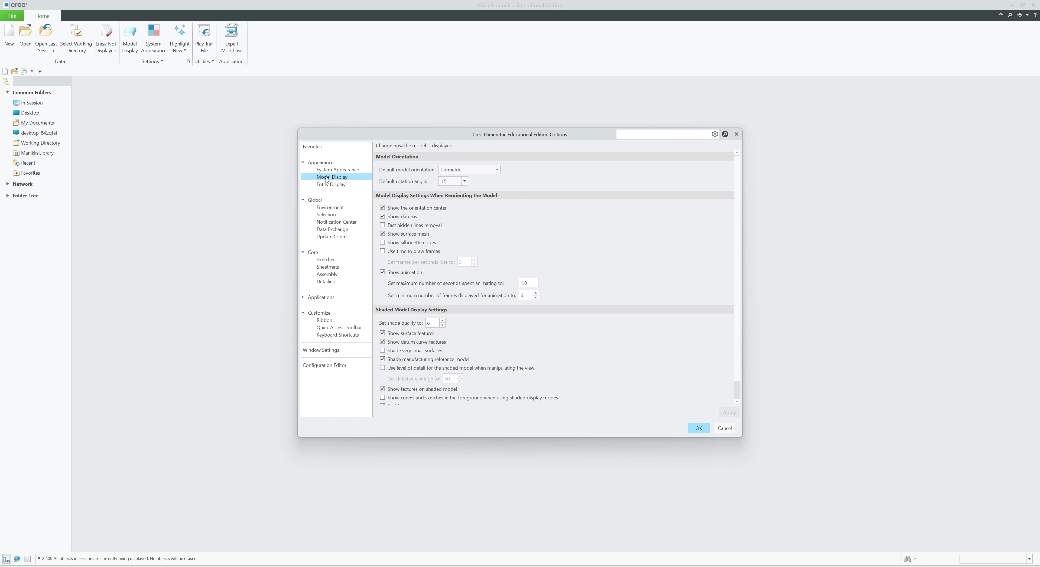
left_click(491, 171)
left_click(491, 170)
left_click(724, 428)
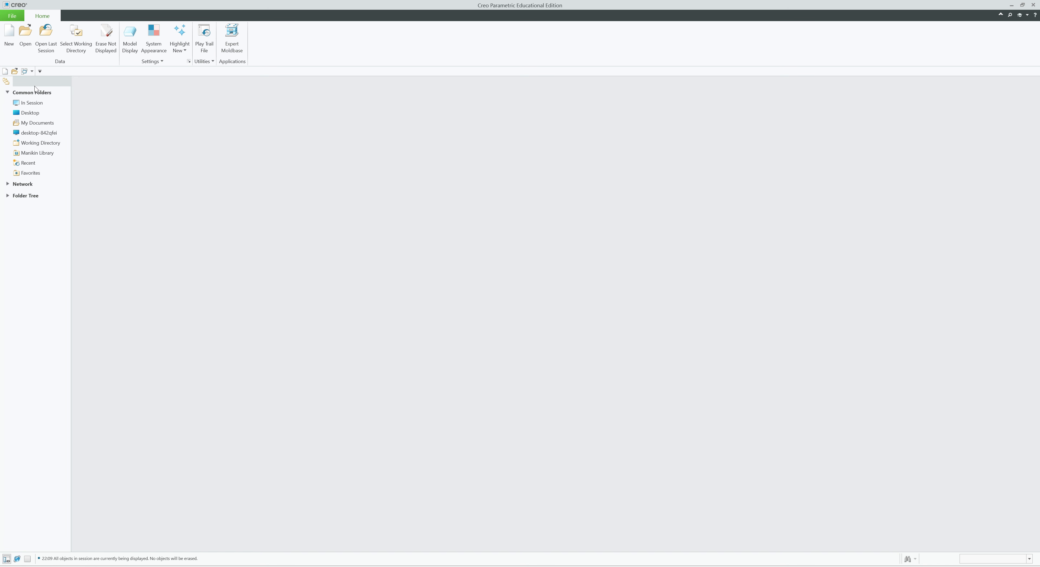
Step: Create a new sketch file named TEST_1_1
left_click(9, 37)
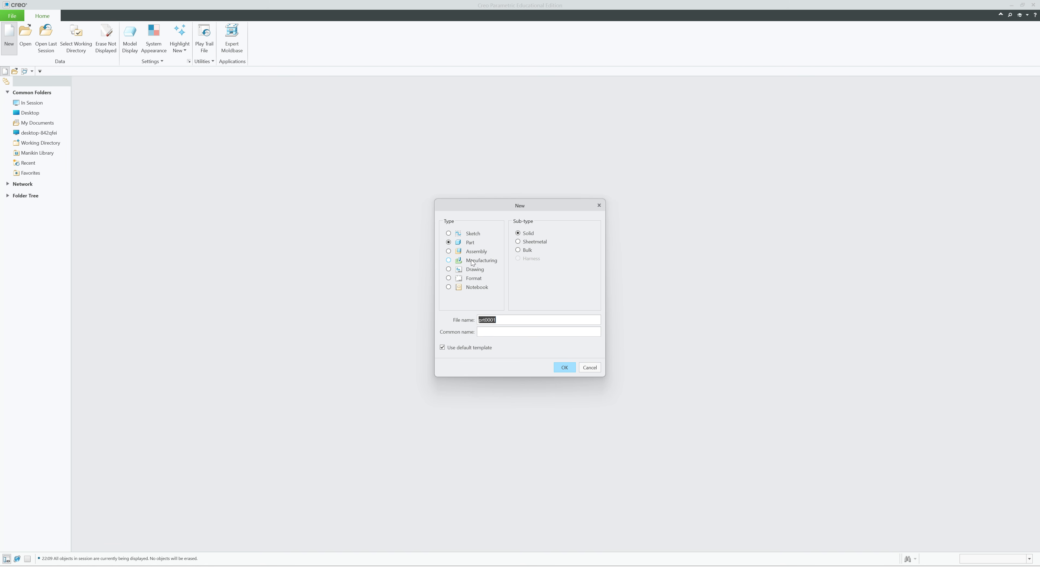
left_click(449, 233)
type("TEST")
key("Return")
left_click(561, 306)
key("BackSpace")
key("BackSpace")
type("_")
key("Return")
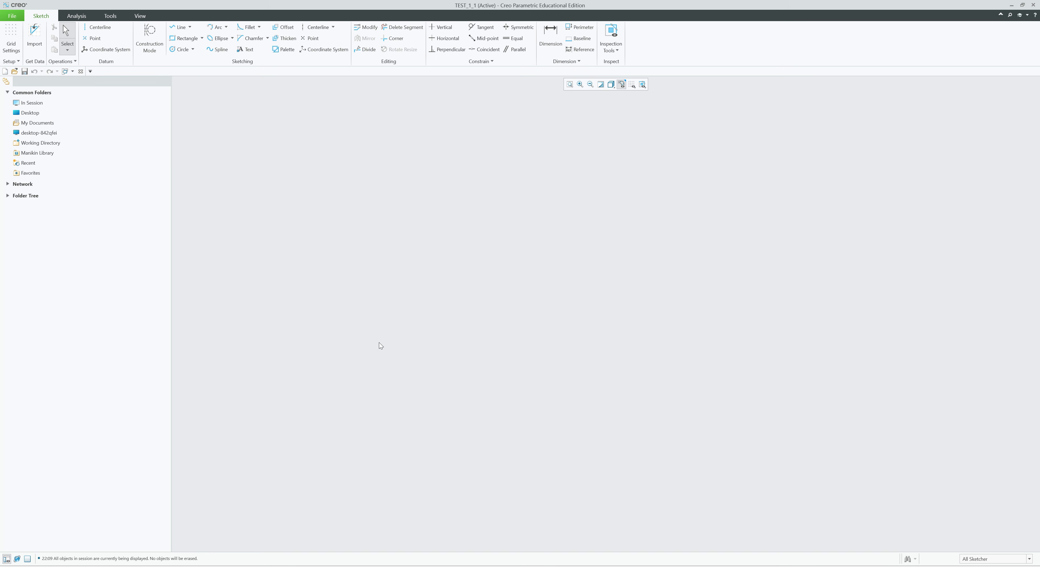
Step: Review the file, analysis, tools and view commands available in the sketch environment
left_click(12, 17)
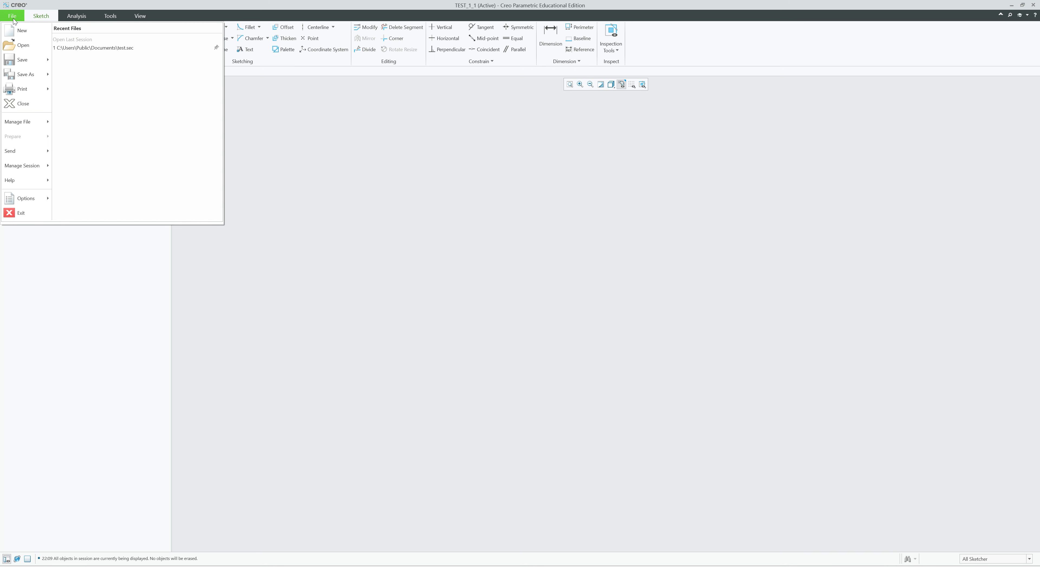
left_click(13, 16)
left_click(77, 16)
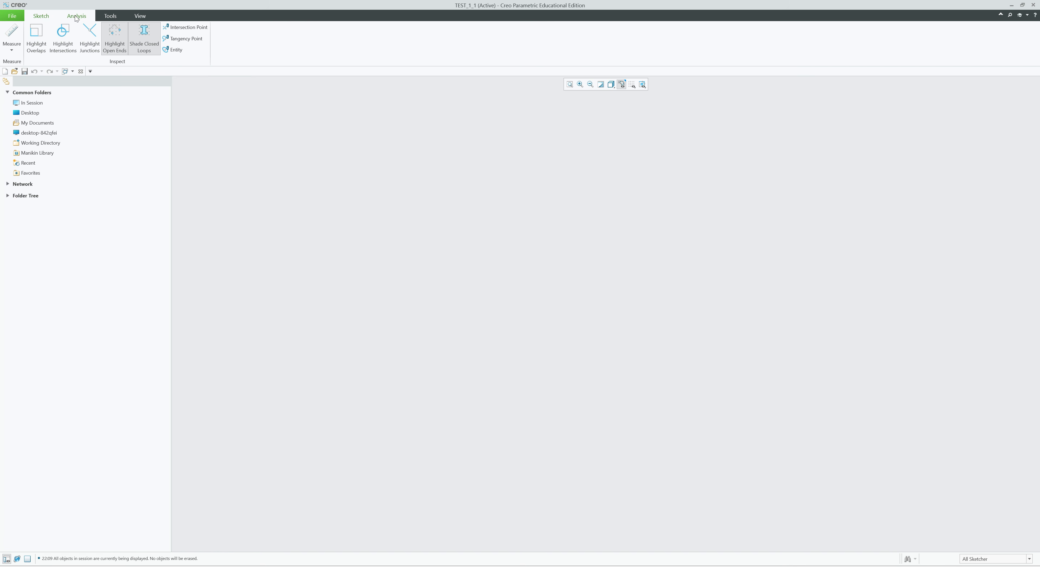
left_click(110, 16)
left_click(140, 16)
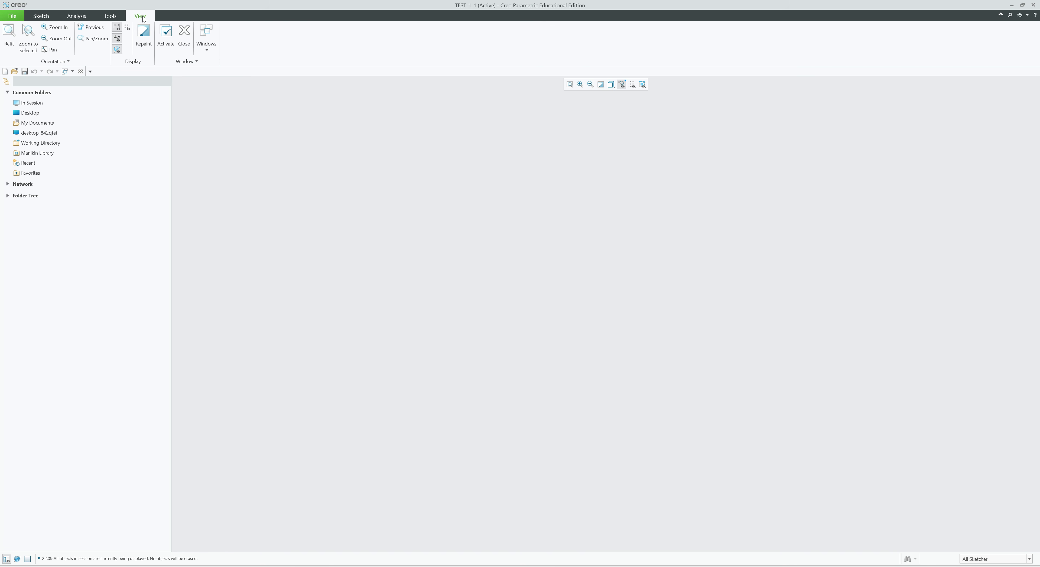
left_click(20, 17)
left_click(20, 17)
left_click(41, 17)
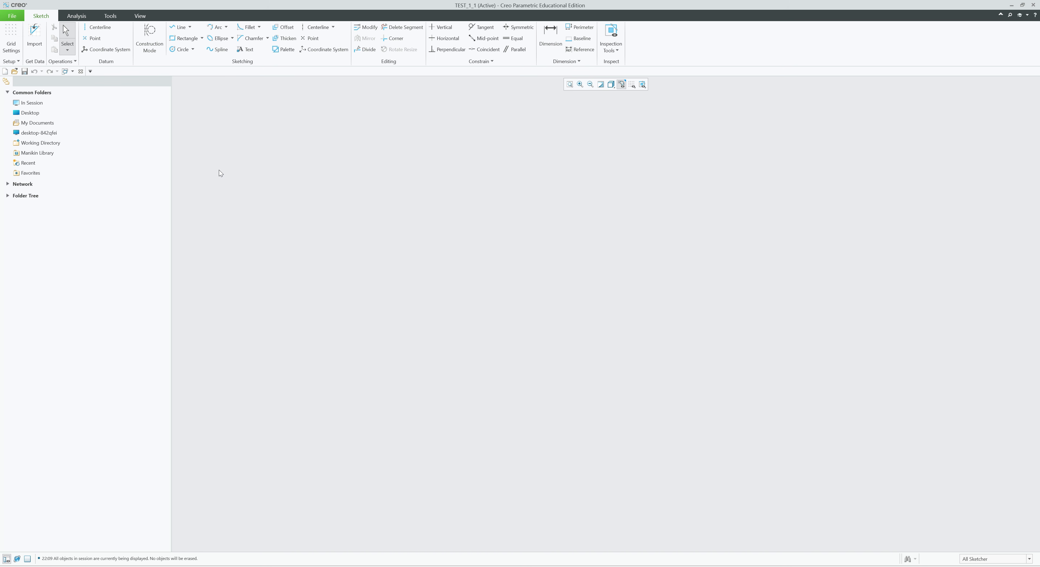
Step: Save the TEST_1_1 sketch in the public Documents folder and close it
left_click(25, 71)
left_click(442, 409)
left_click(81, 71)
Step: Create a new solid part with the default file name and the default template
left_click(12, 18)
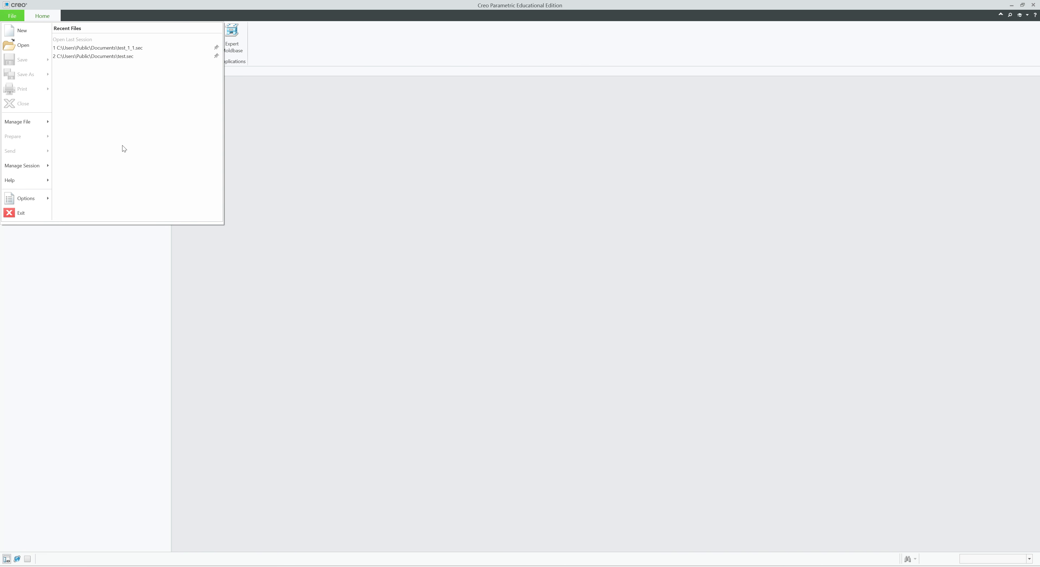
left_click(24, 45)
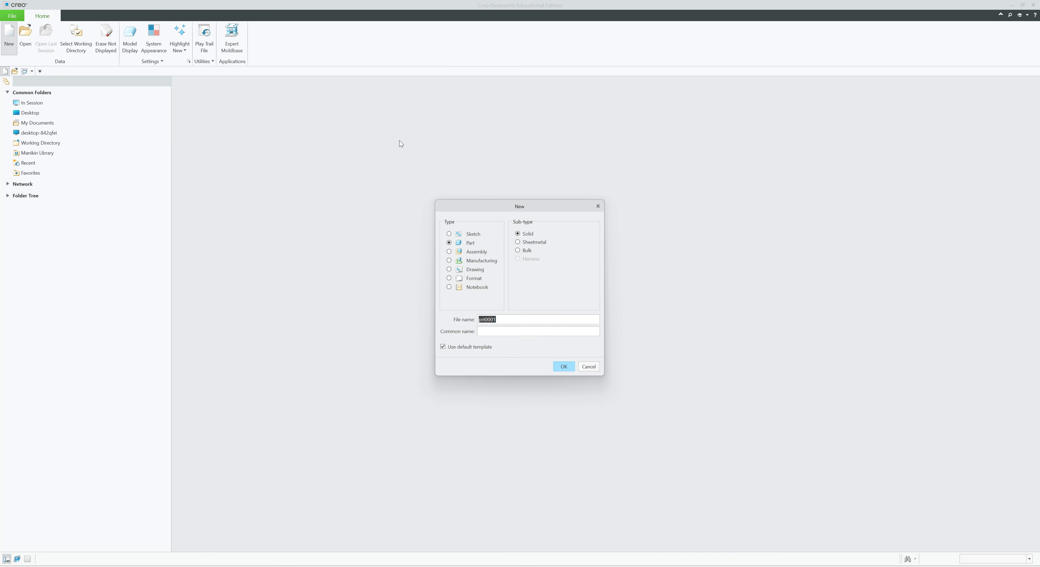
left_click(567, 368)
Step: Set the part's system of units to Inch Pound Second (IPS), converting dimensions and the absolute accuracy value
left_click(13, 16)
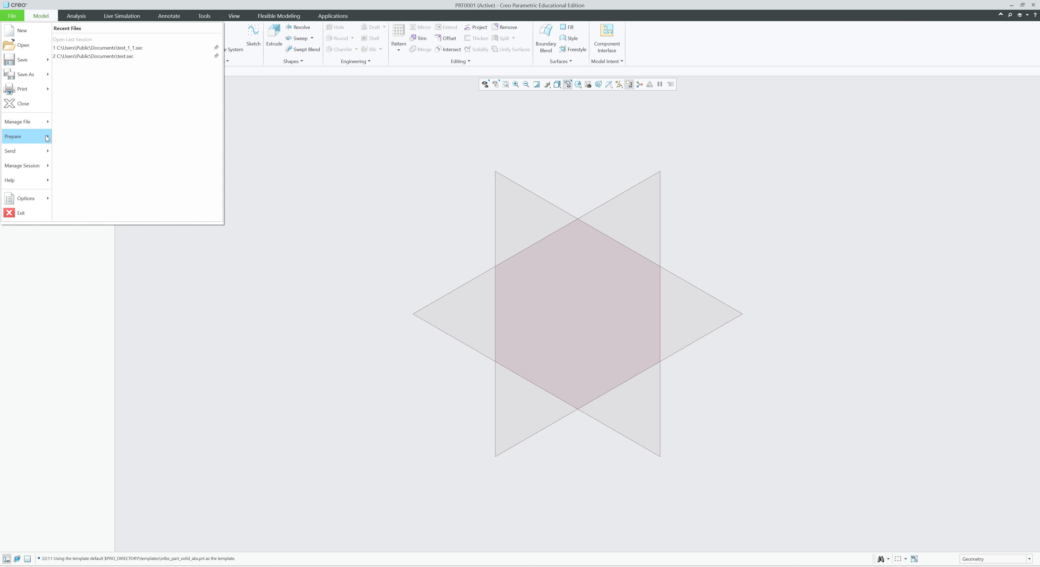
mouse_move(24, 122)
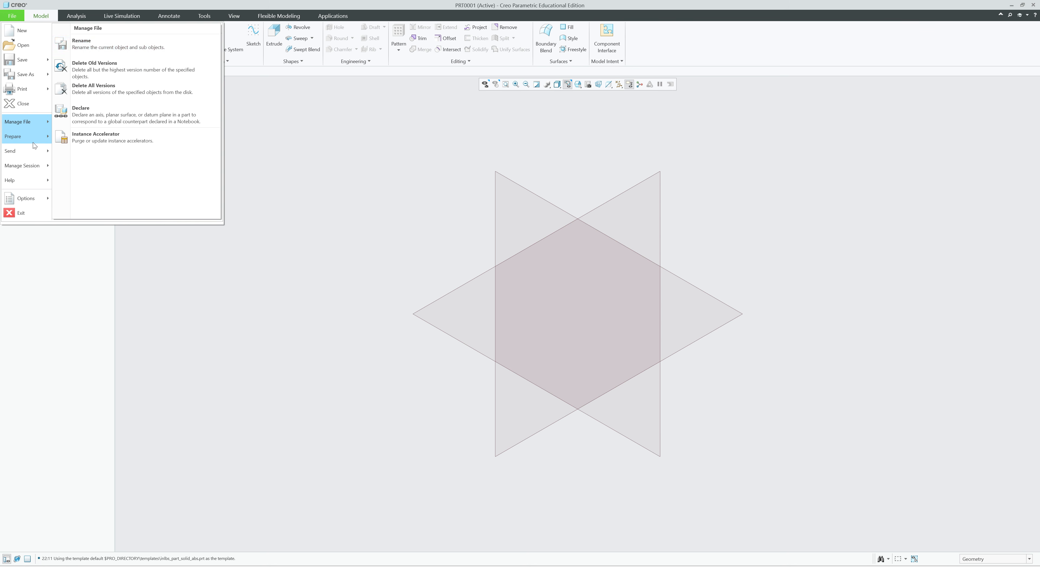
left_click(87, 41)
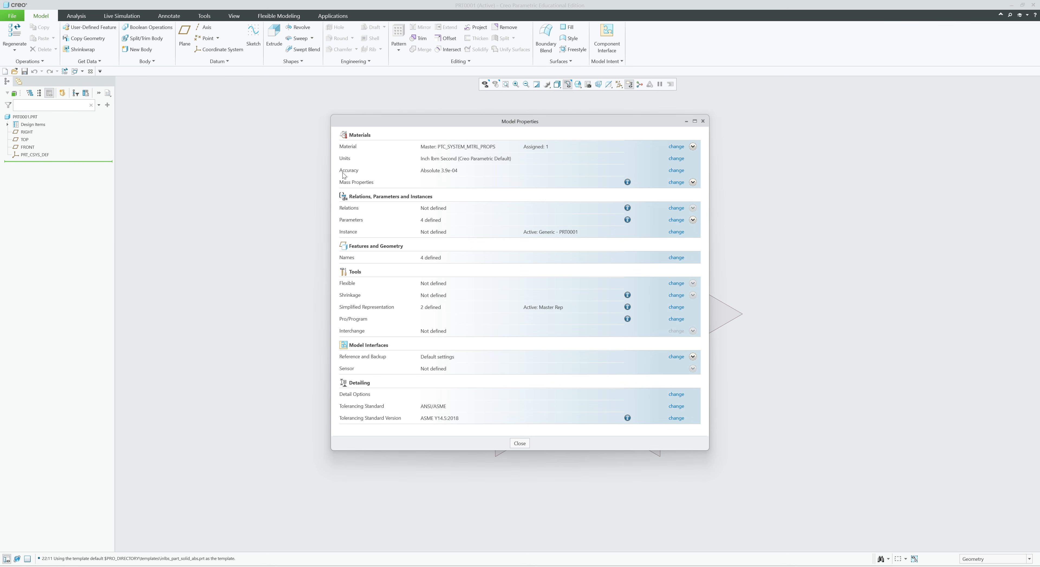
left_click(674, 160)
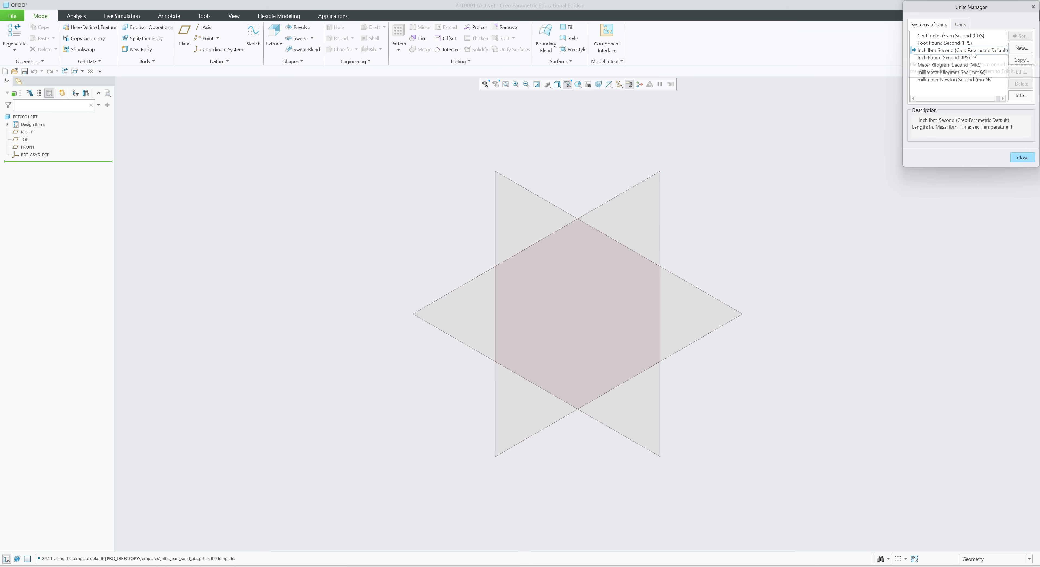
left_click(945, 58)
left_click(1022, 38)
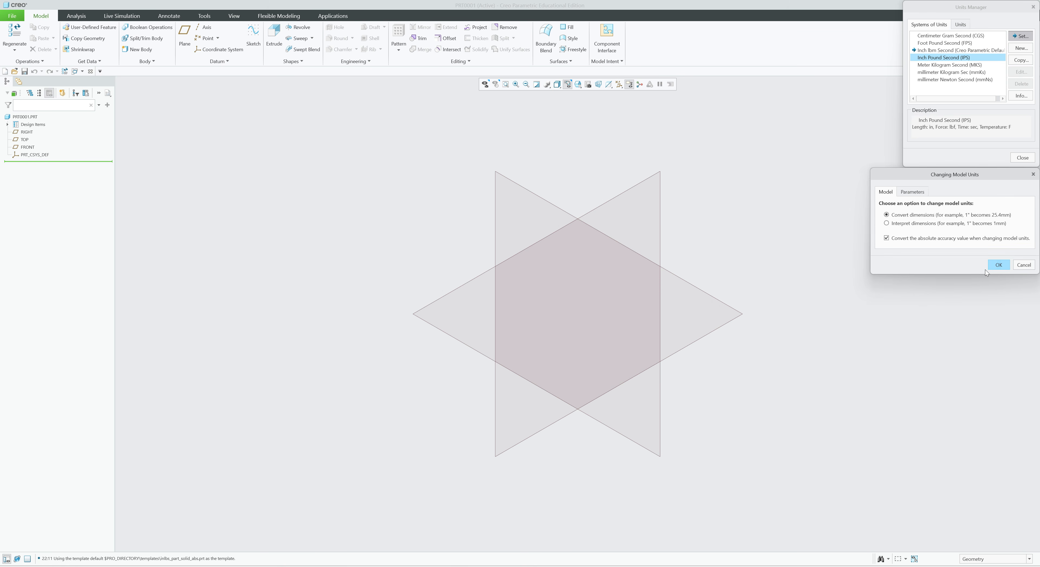
left_click(998, 267)
left_click(1022, 157)
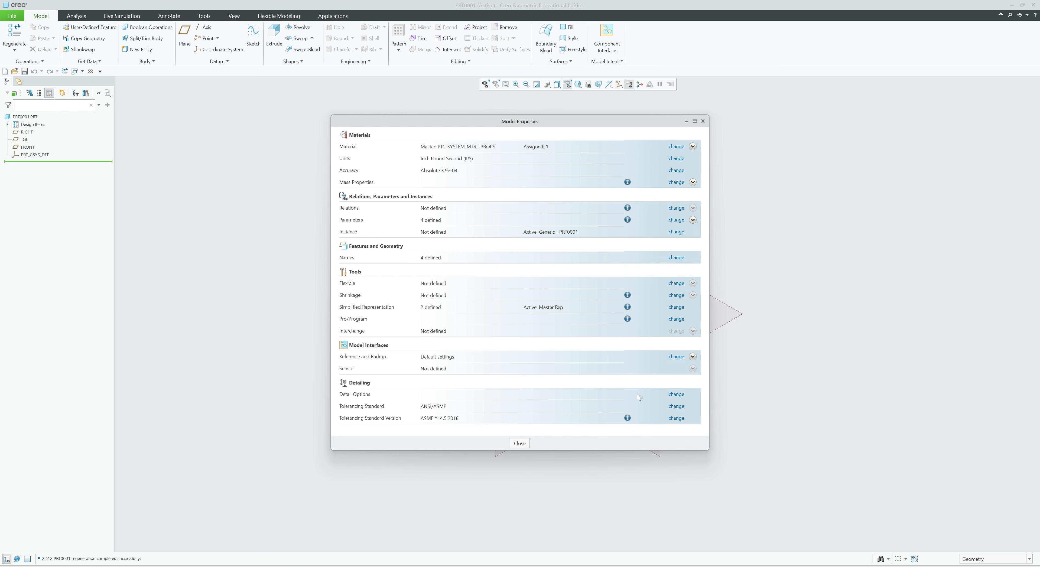
left_click(519, 443)
Step: Save the new part under its default name and close it
left_click(24, 71)
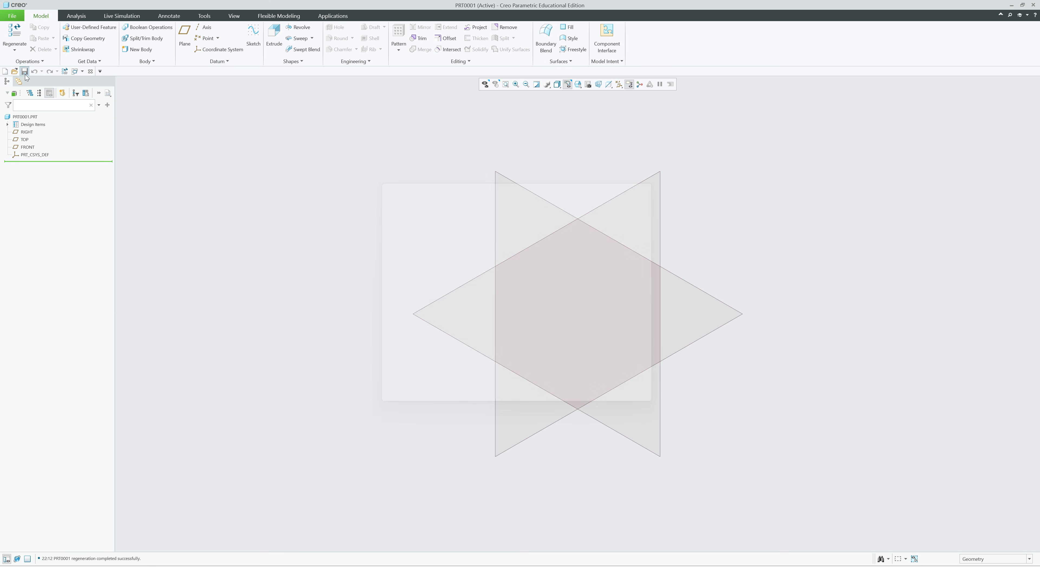
left_click(449, 411)
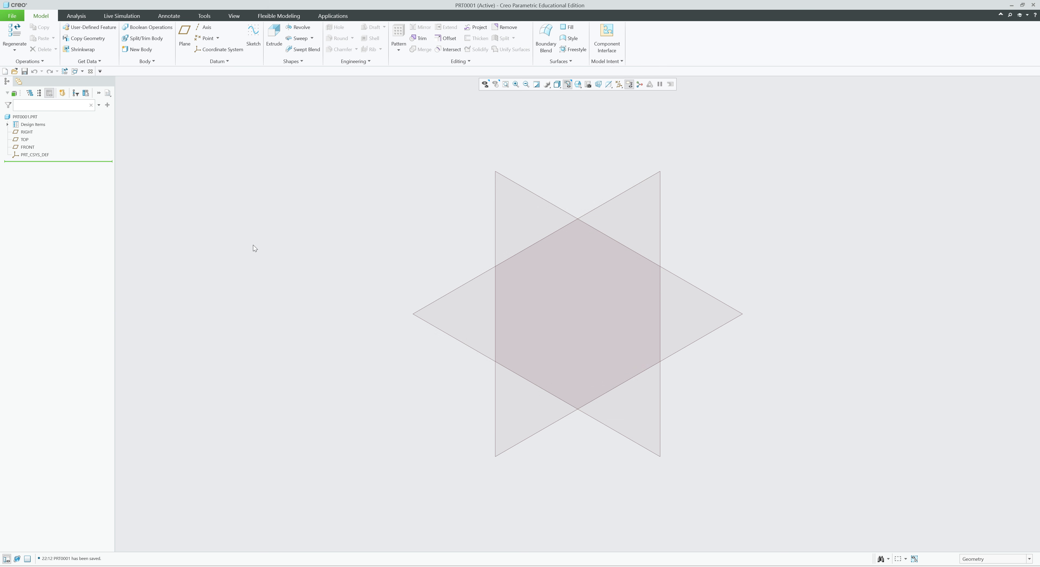
left_click(90, 72)
Step: Erase all undisplayed objects from the session and open the test_1_1.sec sketch from the public Documents folder
left_click(106, 38)
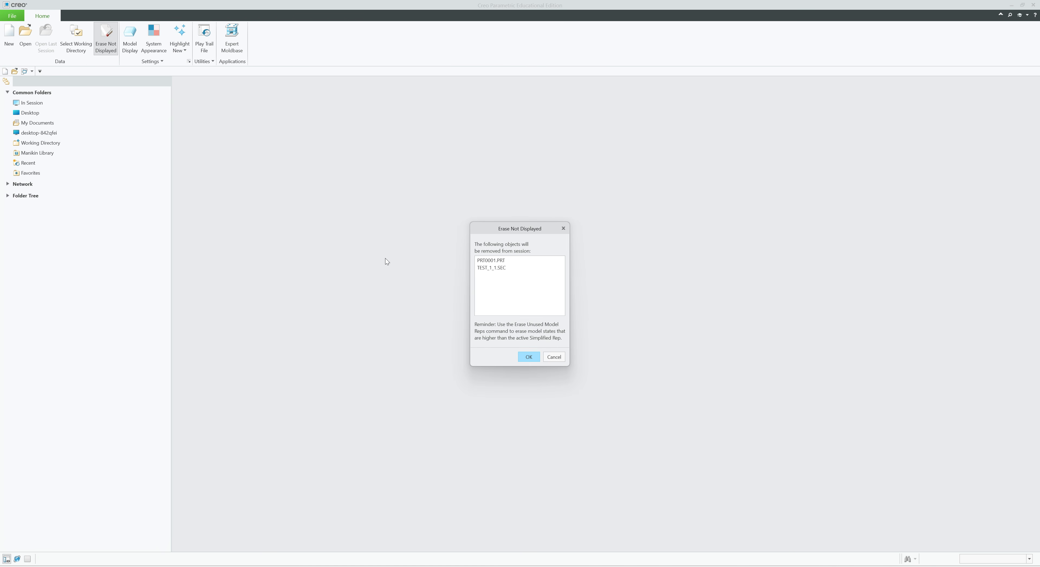
left_click(528, 357)
left_click(25, 37)
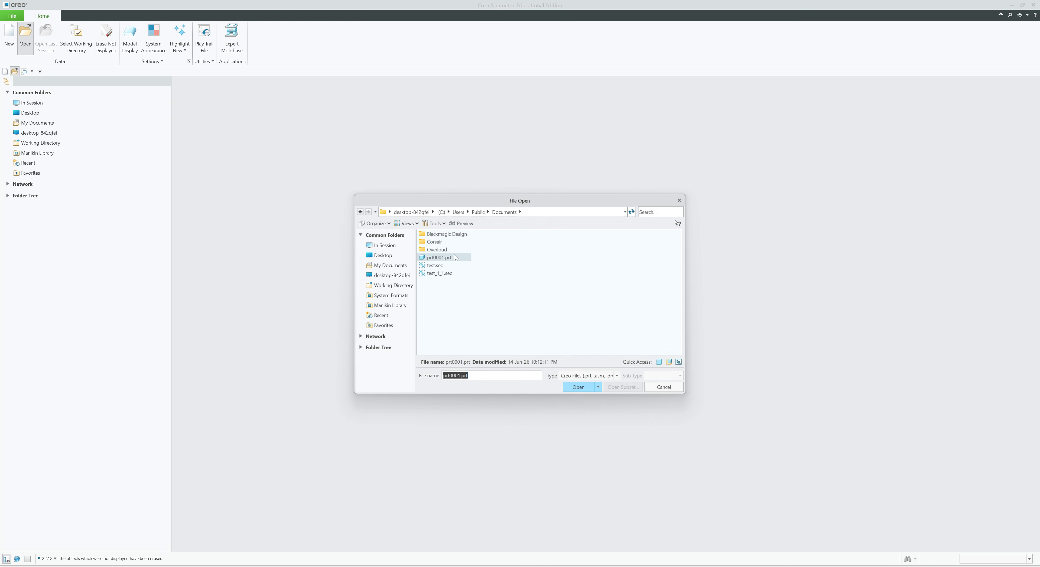
left_click(441, 273)
left_click(576, 389)
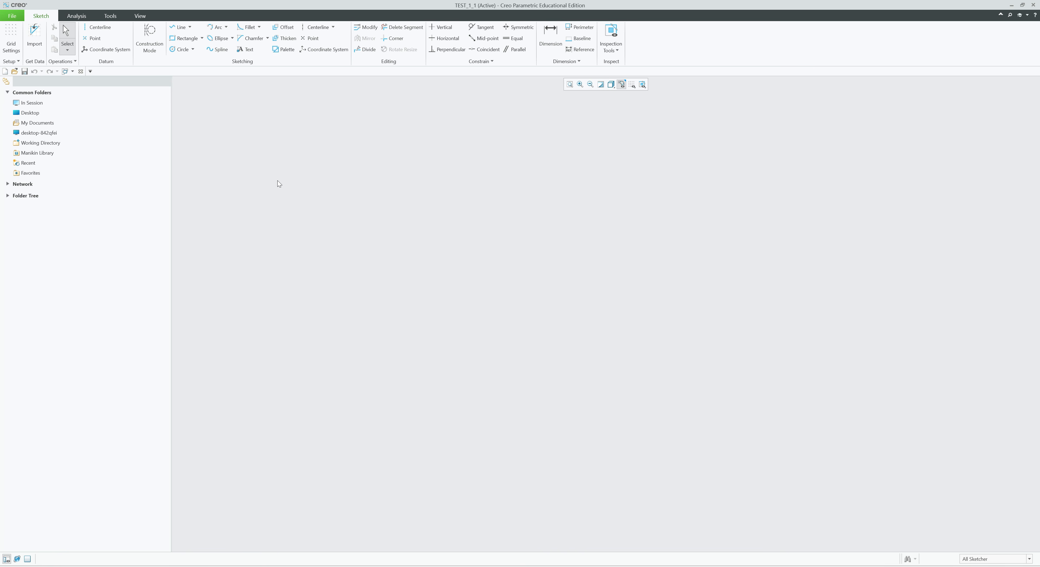
Step: Sketch a slightly sloped line about 401.68 long and delete it
key("l")
left_click(420, 238)
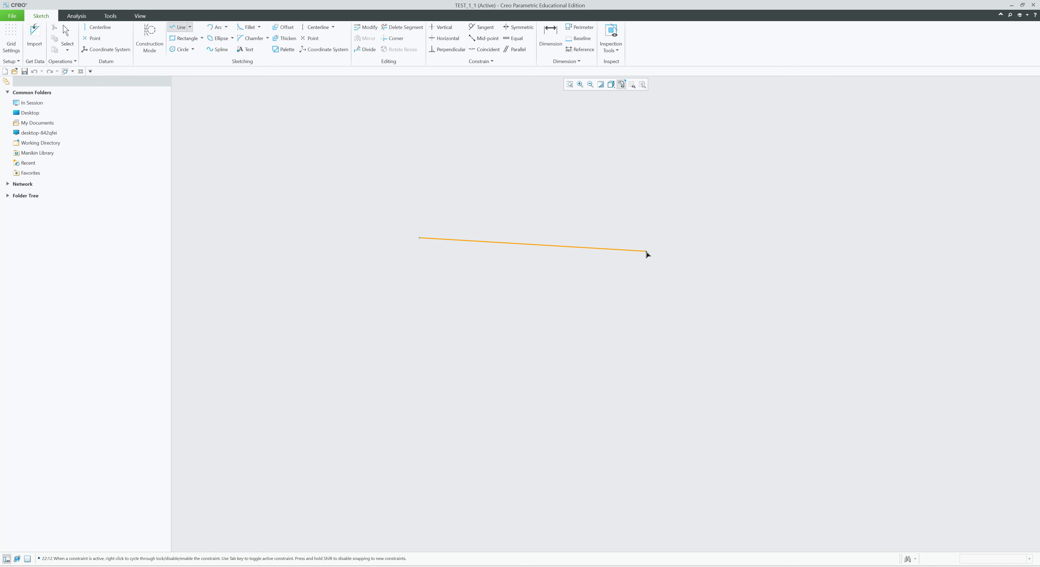
left_click(646, 251)
middle_click(632, 300)
middle_click(636, 307)
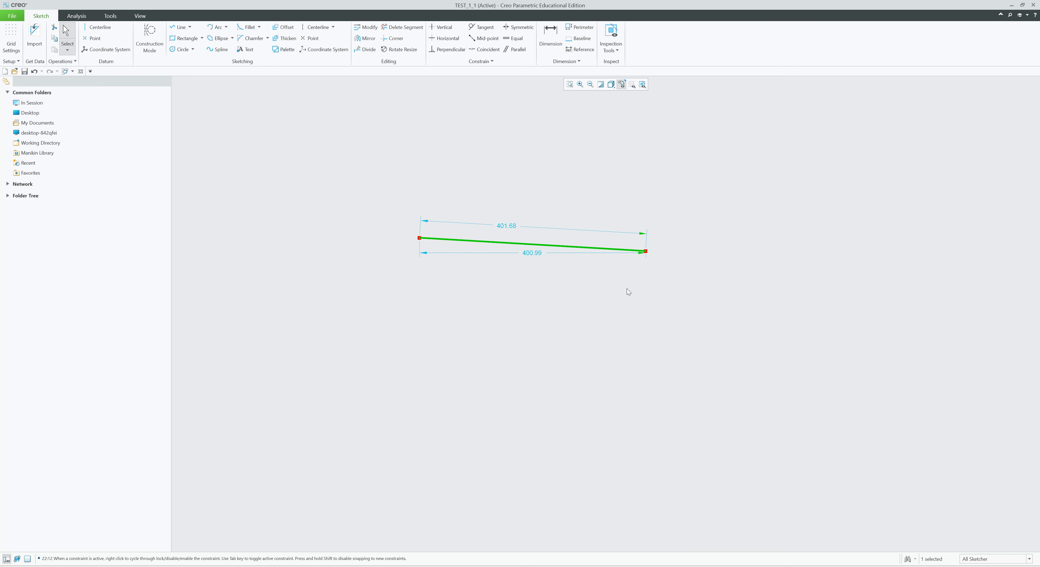
left_click_drag(685, 318, 360, 188)
key("Delete")
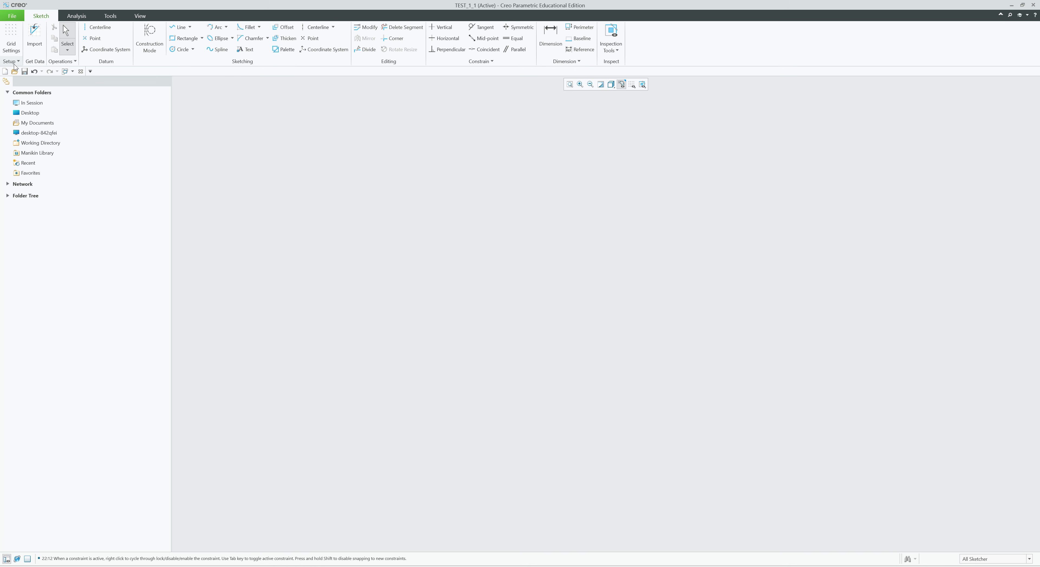
Step: Display the sketch grid, confirm the grid settings and enable snapping to the grid
left_click(16, 37)
left_click(999, 224)
left_click(632, 84)
left_click(658, 121)
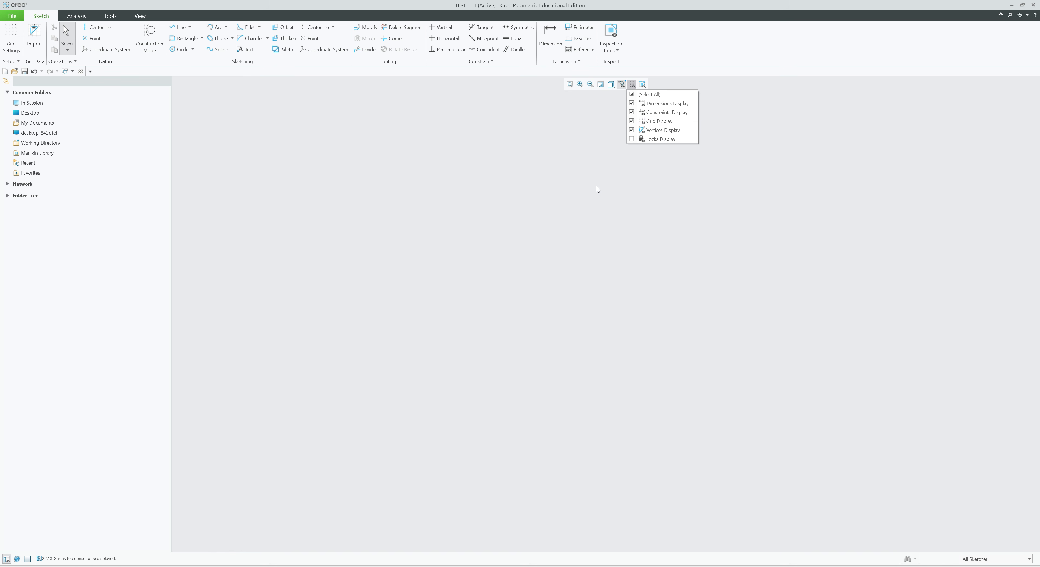
left_click(11, 34)
left_click(996, 224)
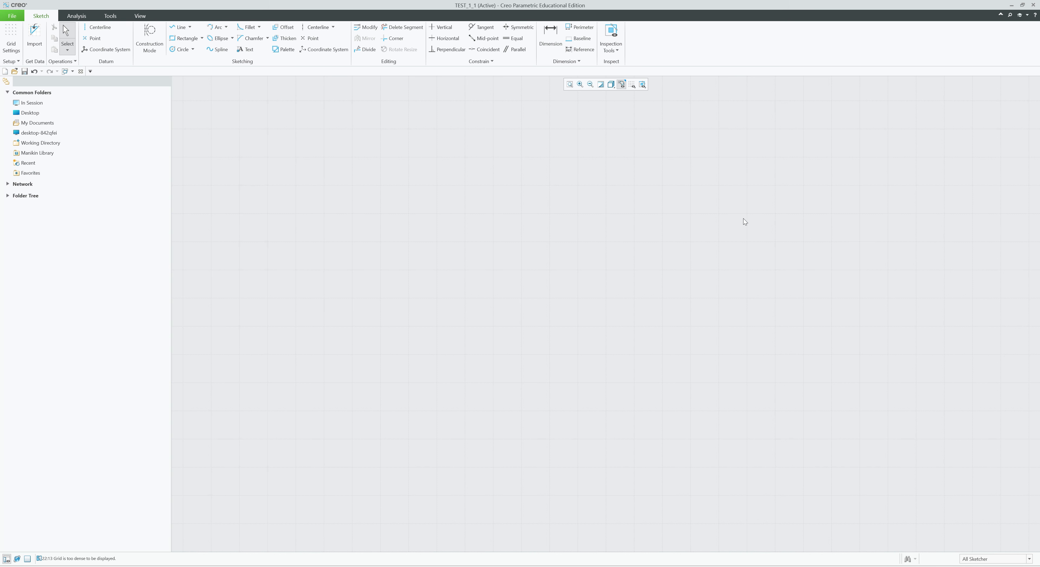
left_click(12, 61)
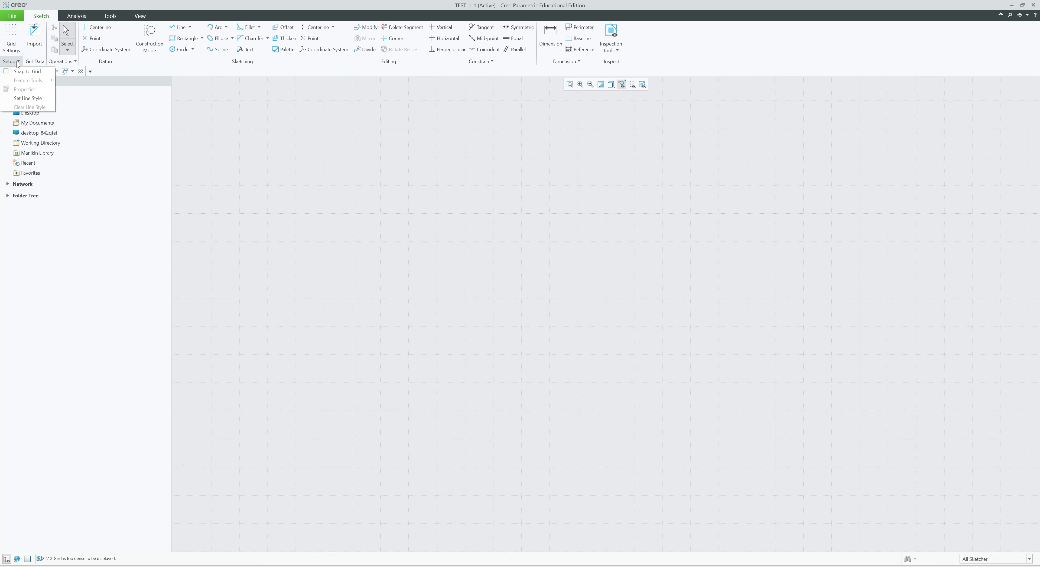
left_click(7, 72)
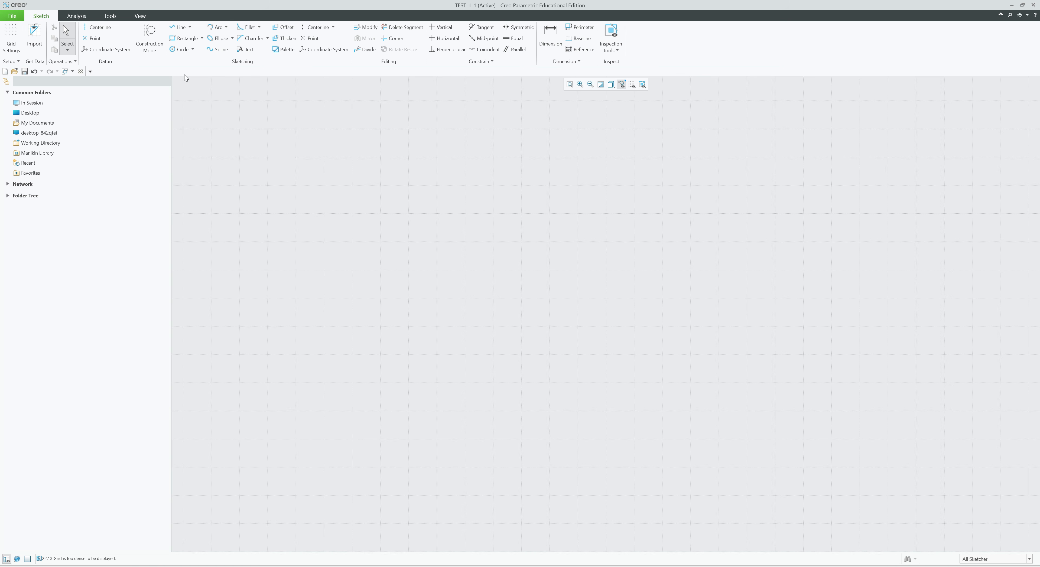
Step: Sketch a grid-snapped line chain with a 5.00 horizontal, a square raised step and a 2.00 horizontal, and delete it
left_click(179, 27)
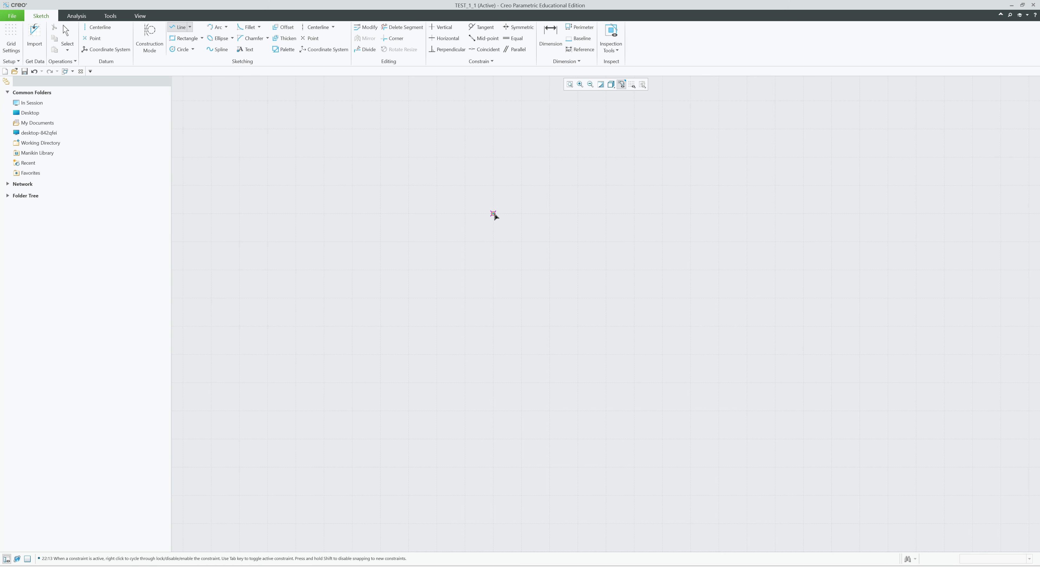
left_click(493, 214)
left_click(640, 217)
left_click(634, 185)
left_click(662, 185)
middle_click(666, 217)
left_click(663, 214)
left_click(718, 216)
middle_click(722, 186)
middle_click(720, 184)
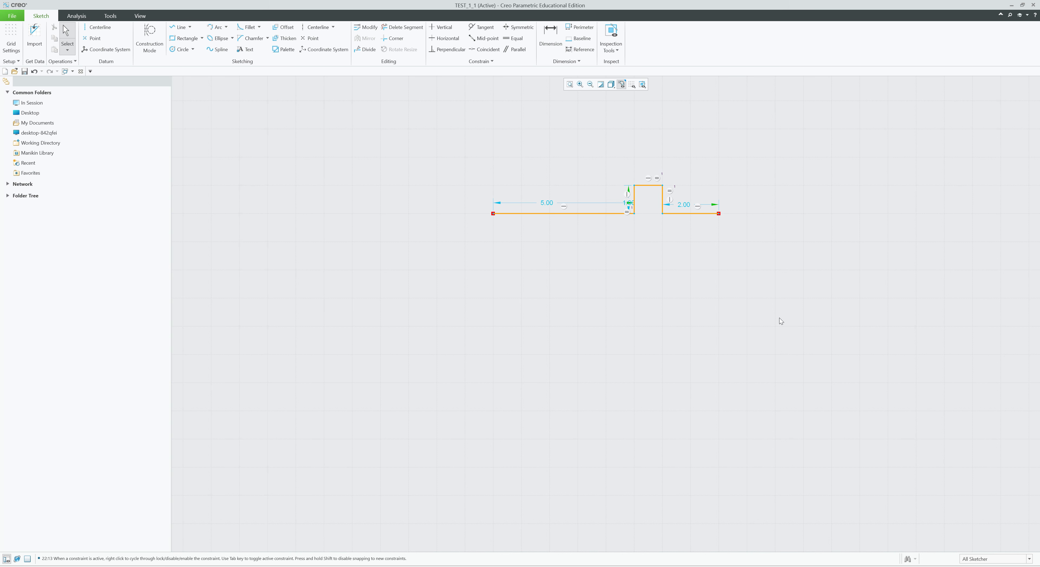
left_click_drag(779, 318, 405, 163)
key("Delete")
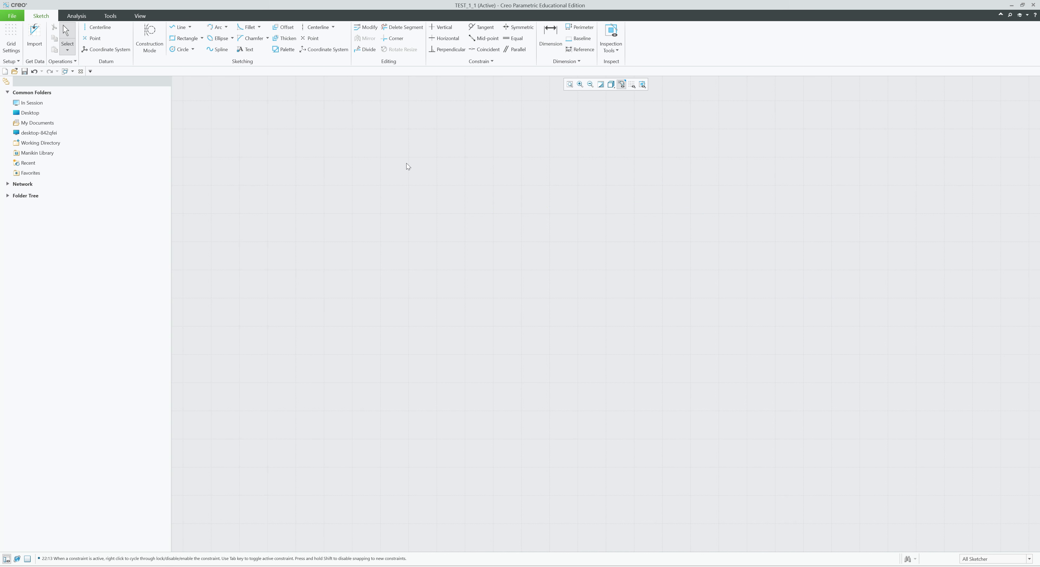
Step: Turn off snapping to the grid and hide the sketch grid
left_click(10, 61)
left_click(6, 72)
left_click(631, 84)
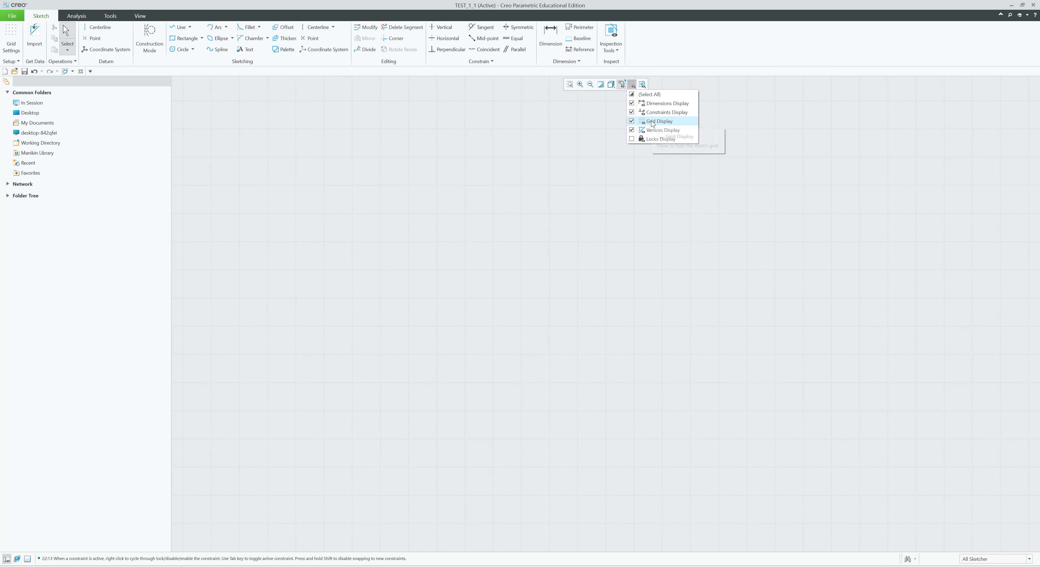
left_click(644, 121)
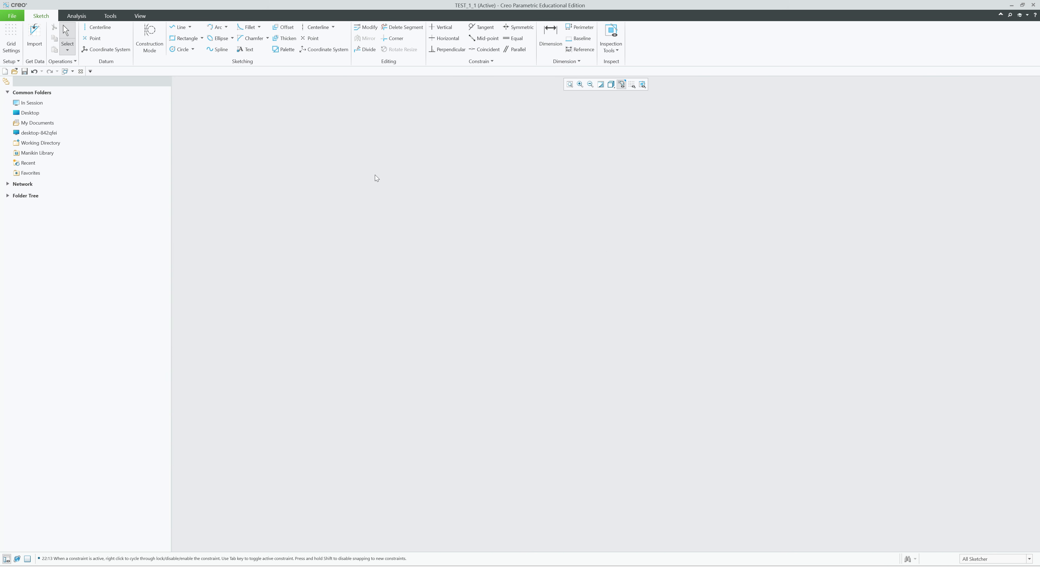
Step: Review the files available for import into the sketch and the additional sketch operations commands
left_click(33, 40)
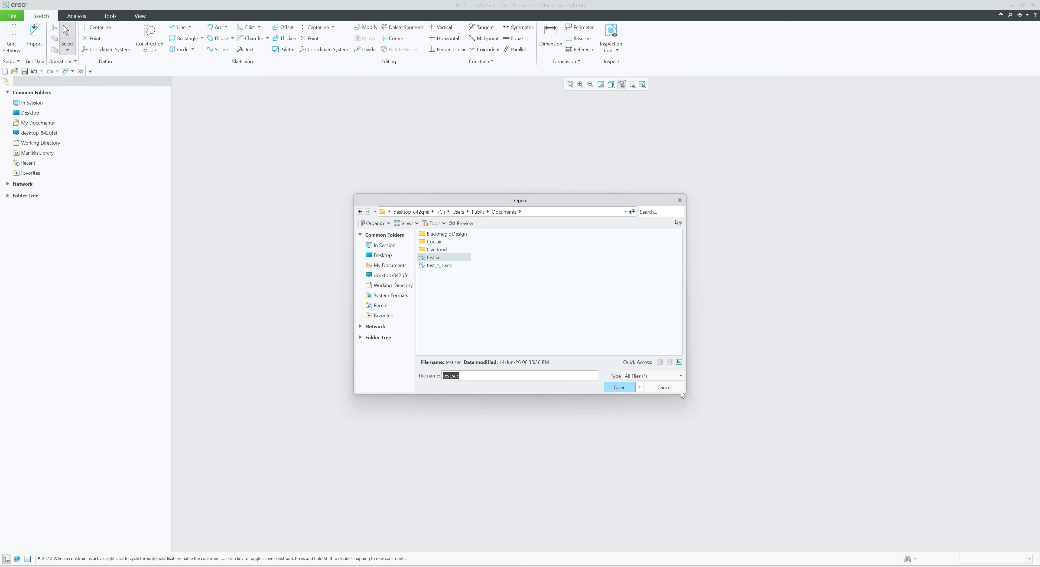
left_click(435, 261)
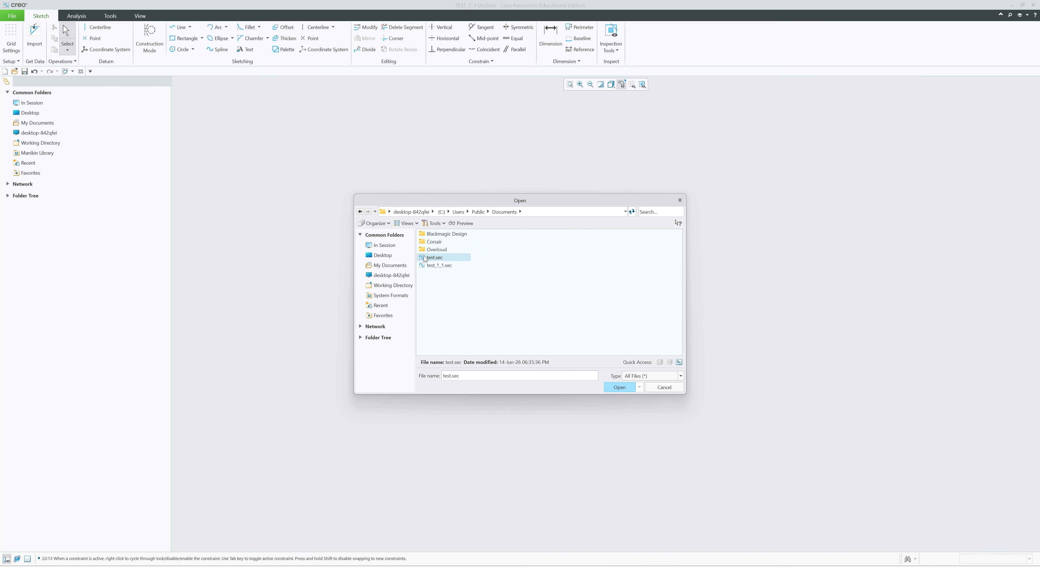
left_click(665, 387)
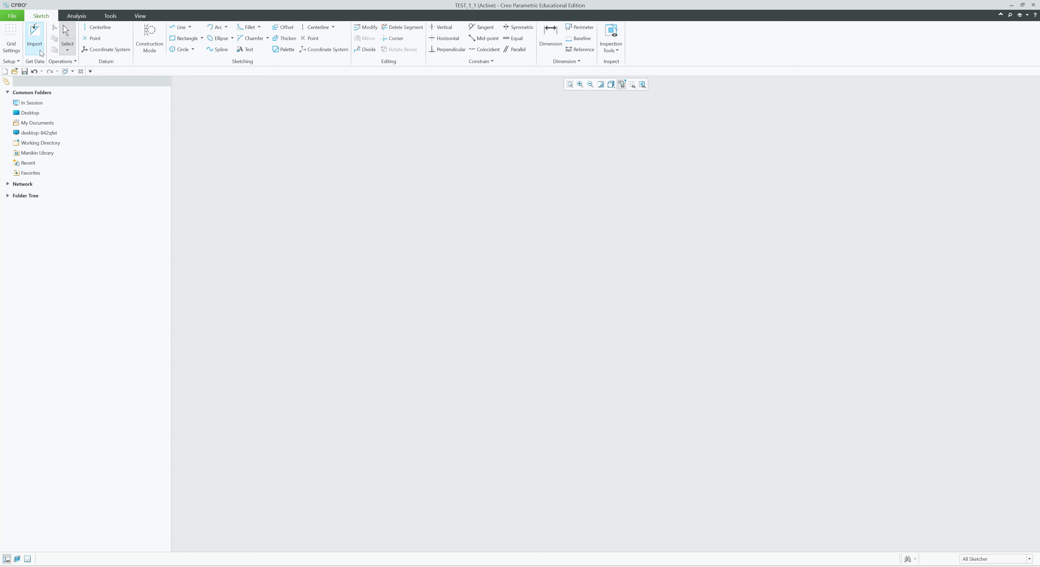
left_click(67, 62)
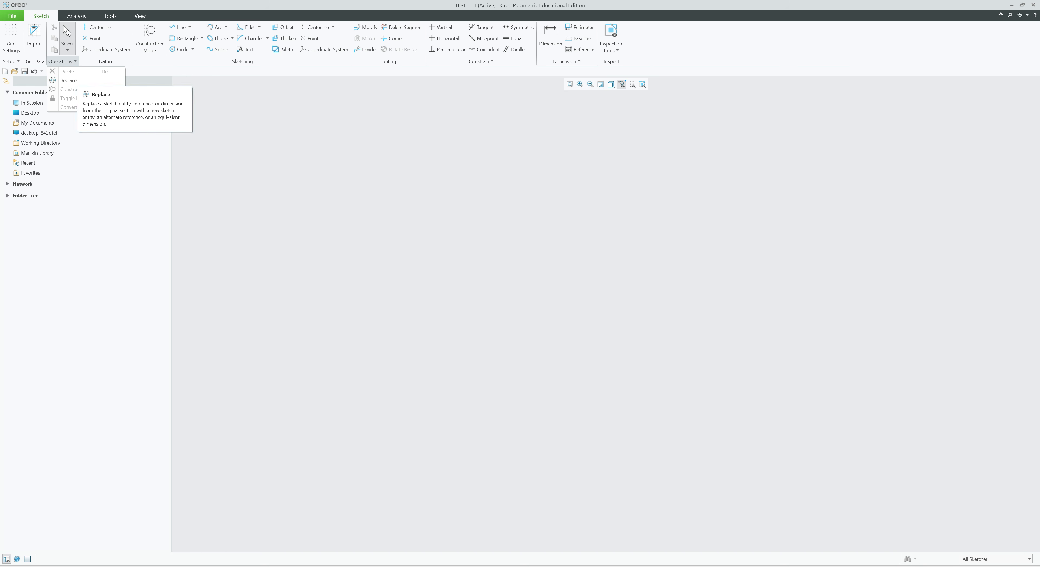
left_click(301, 203)
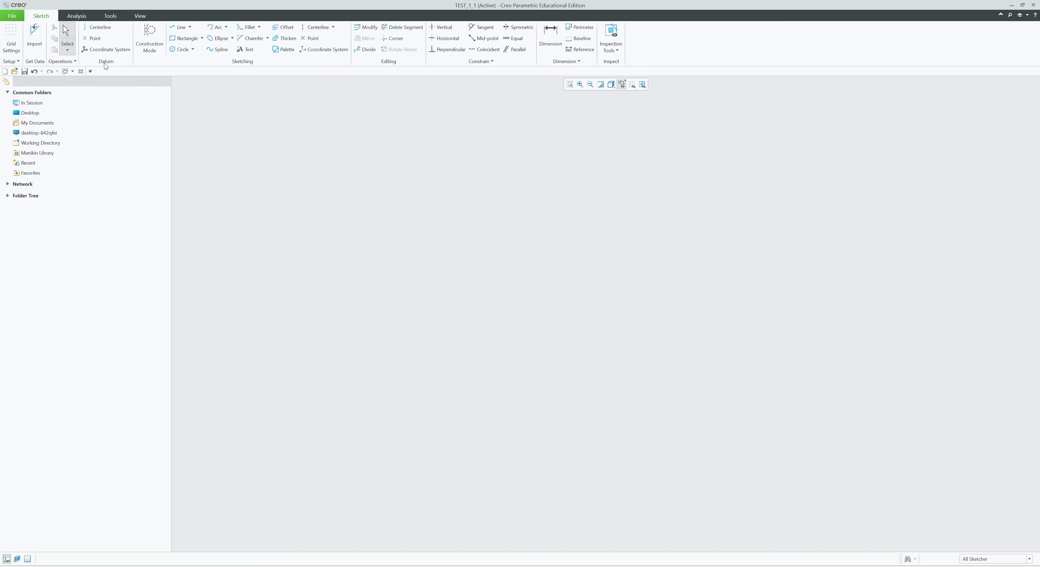
Step: Draw six datum centerlines across the sketch: two horizontal, two vertical and two oblique
left_click(96, 29)
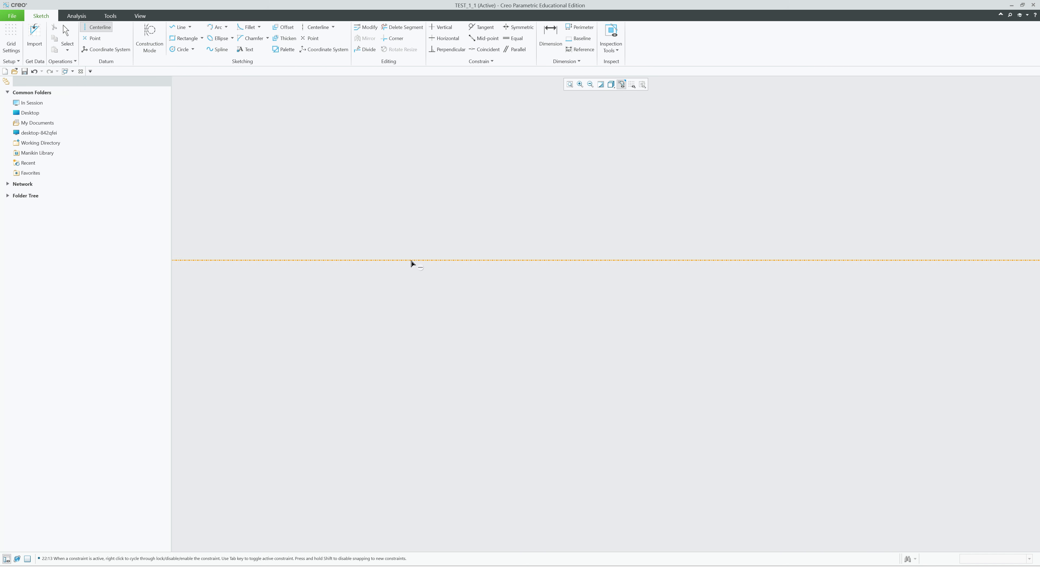
left_click(644, 260)
left_click(585, 260)
left_click(580, 191)
left_click(581, 325)
left_click(670, 300)
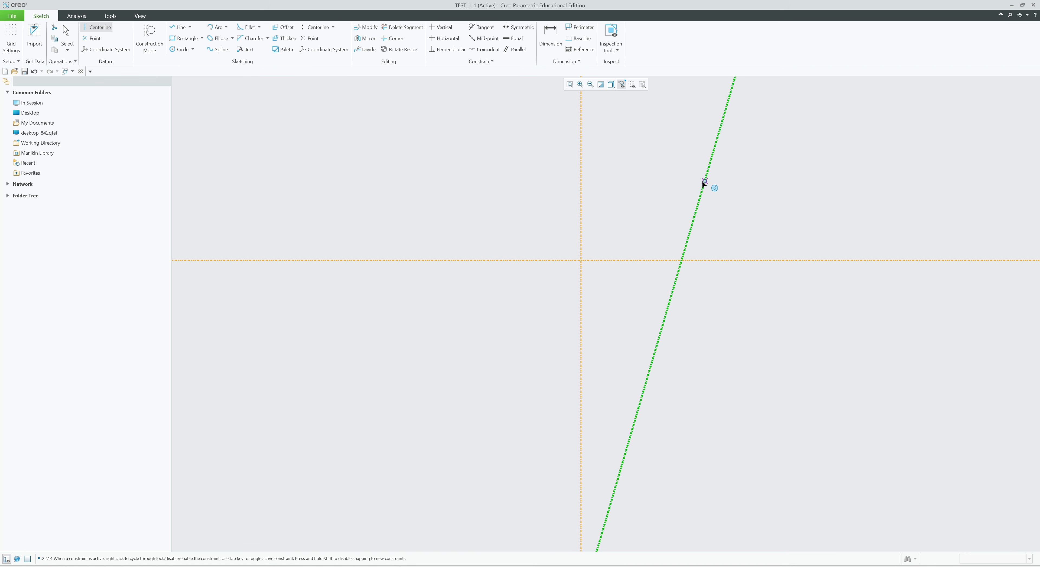
left_click(490, 236)
left_click(490, 195)
left_click(389, 200)
left_click(537, 201)
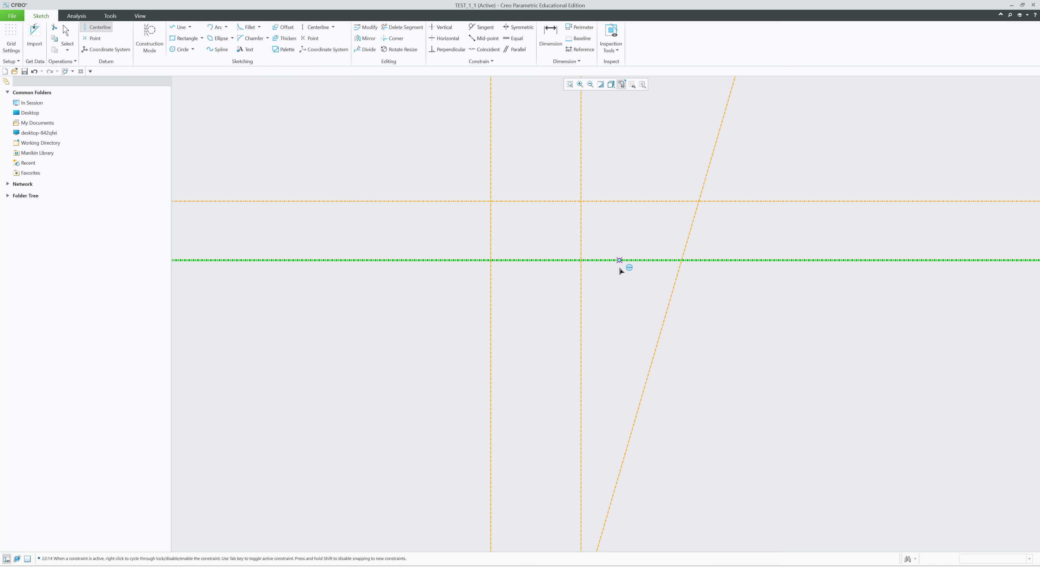
left_click(611, 316)
left_click(537, 225)
middle_click(622, 273)
Step: Place eleven datum points in a loose ring around the centerline intersections
left_click(94, 47)
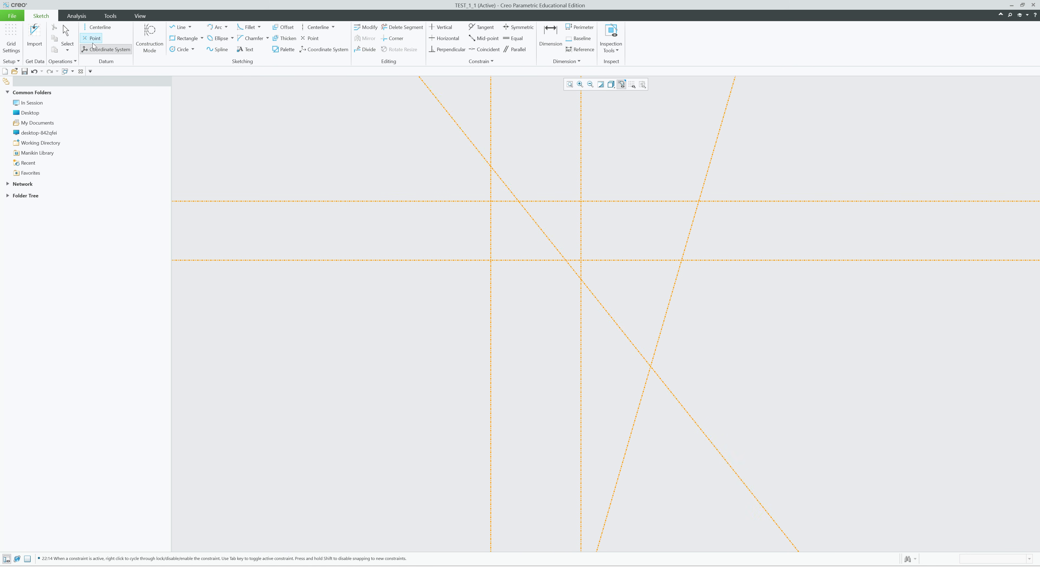
left_click(93, 38)
left_click(438, 165)
left_click(527, 165)
left_click(621, 165)
left_click(695, 165)
left_click(792, 158)
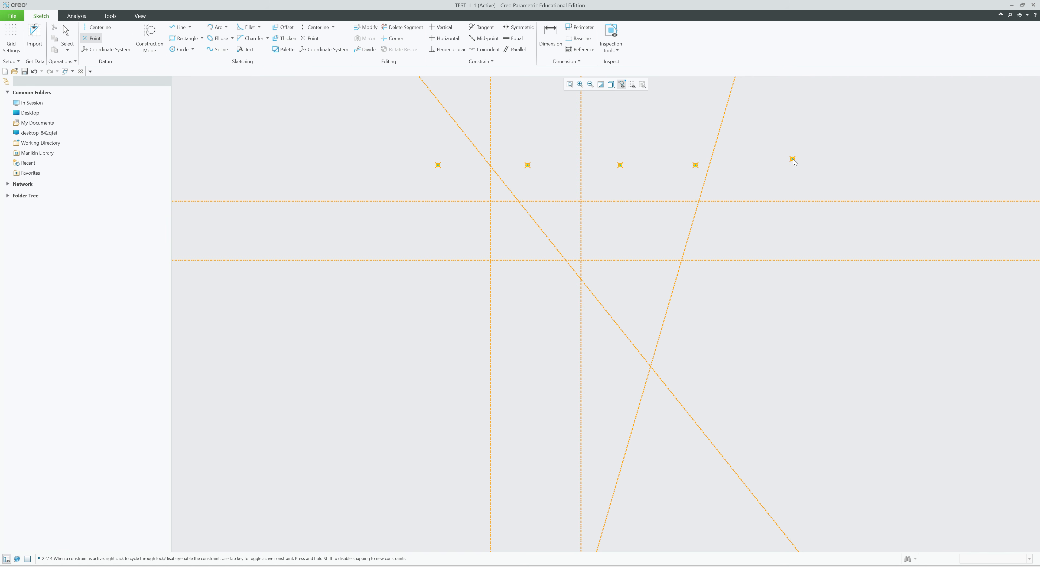
left_click(793, 225)
left_click(775, 323)
left_click(581, 324)
left_click(468, 318)
left_click(421, 296)
left_click(413, 213)
middle_click(462, 220)
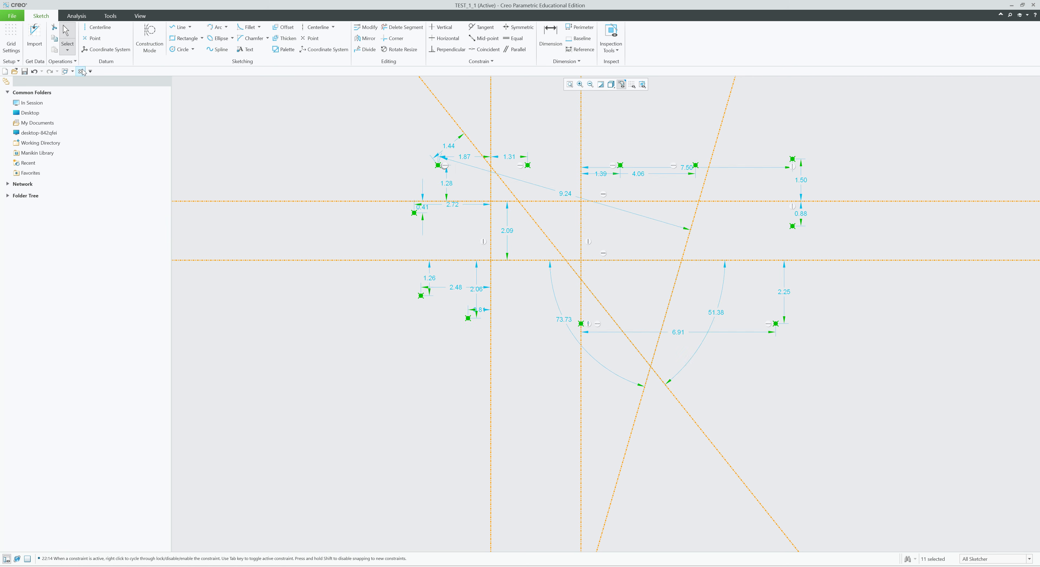
Step: Place two datum coordinate systems beside the centerlines and points, and delete all geometry in the sketch
left_click(106, 50)
left_click(332, 150)
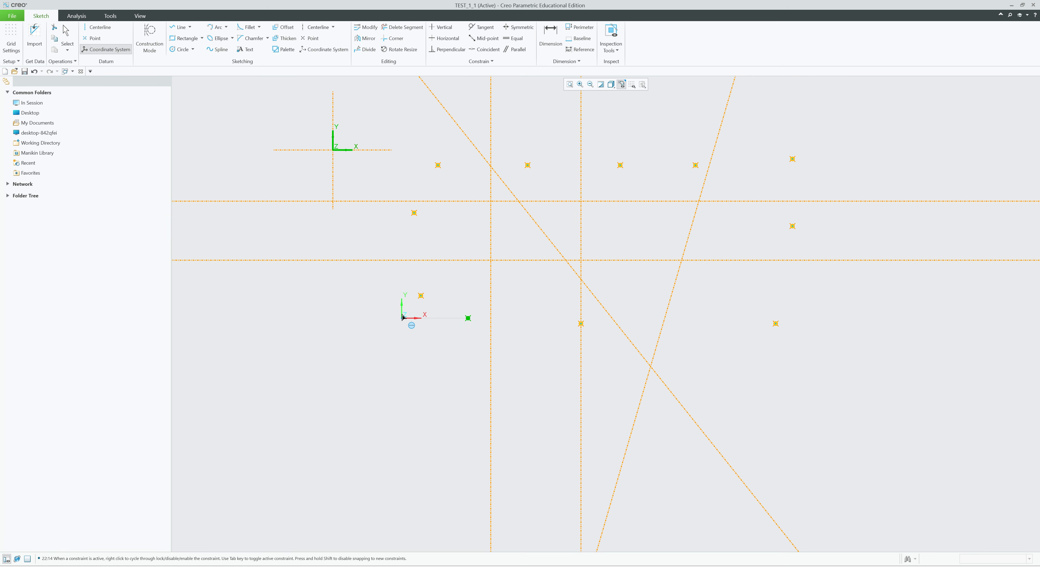
left_click(315, 304)
middle_click(323, 380)
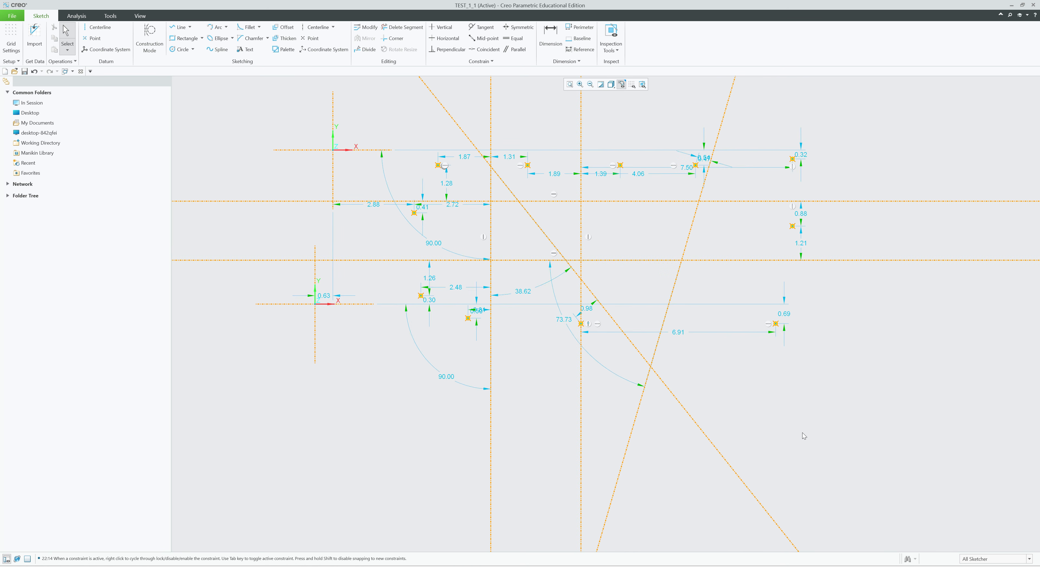
left_click_drag(876, 485, 221, 136)
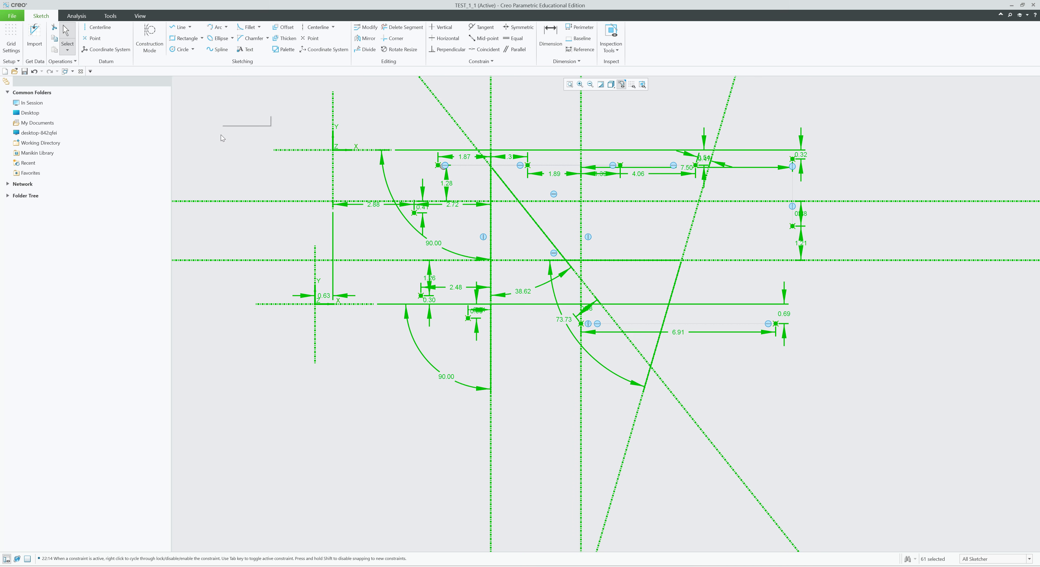
key("Delete")
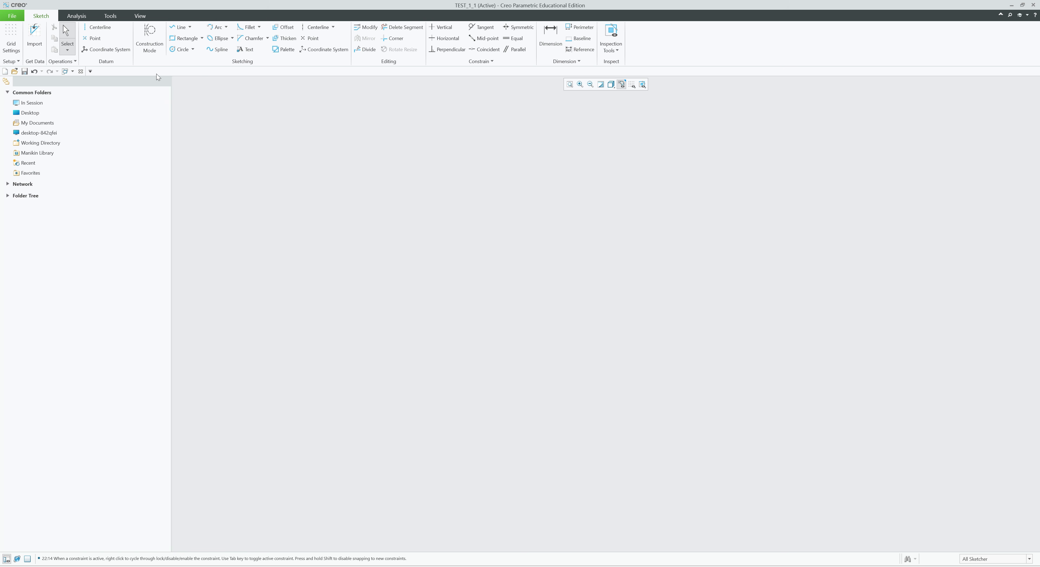
Step: Turn on Construction Mode and draw a closed, stepped eight-line construction outline about 8.80 wide and 5.49 high
left_click(154, 45)
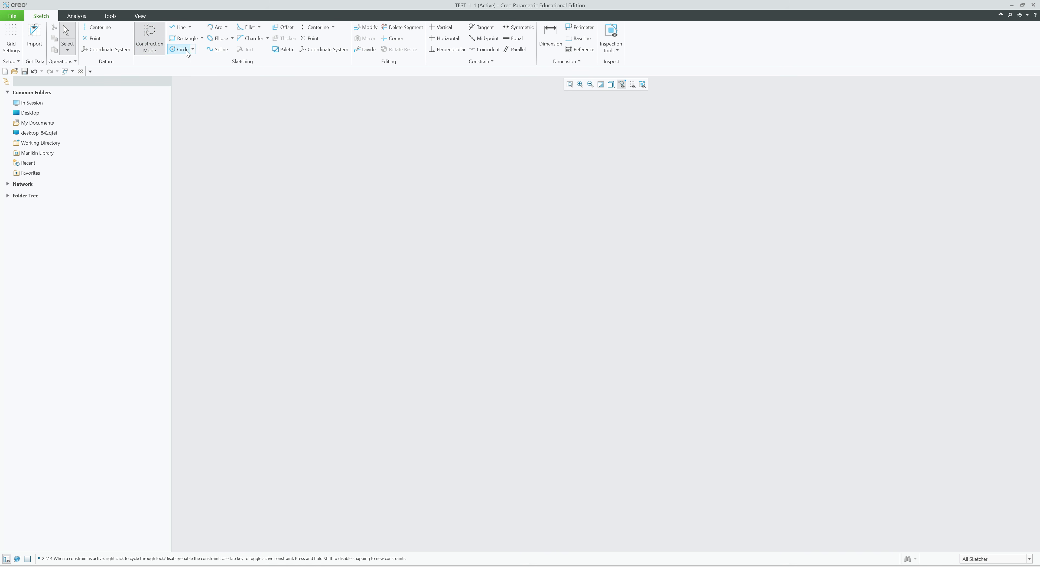
left_click(179, 27)
left_click(459, 217)
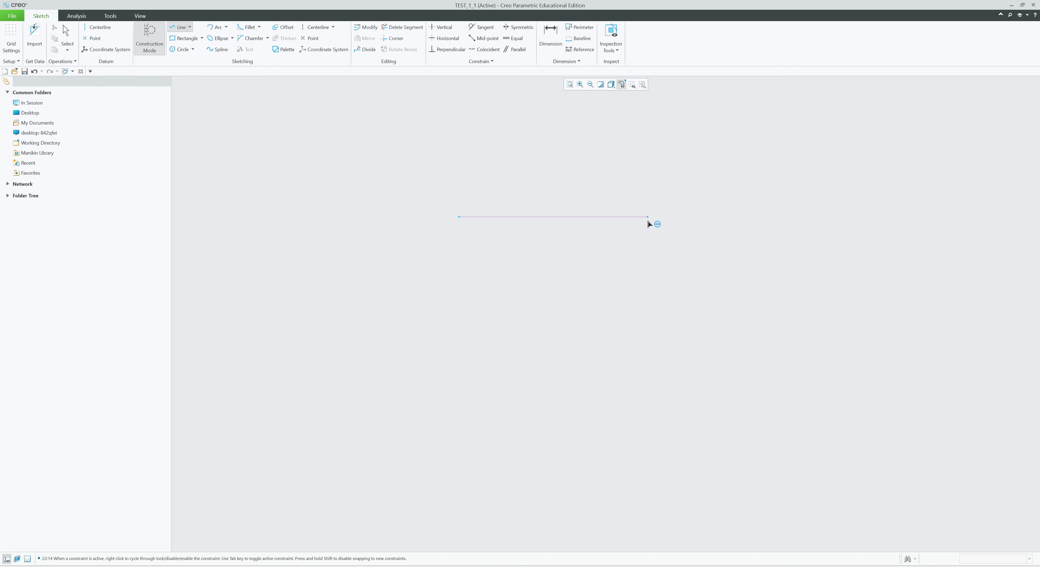
left_click(648, 217)
left_click(649, 287)
left_click(517, 287)
left_click(517, 329)
left_click(707, 329)
middle_click(707, 329)
left_click(706, 174)
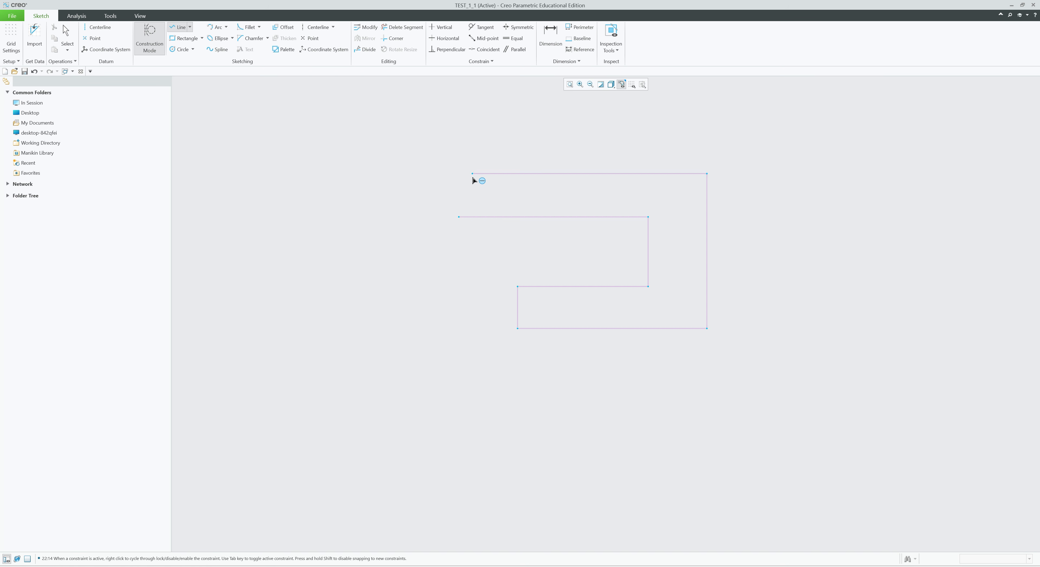
left_click(459, 173)
left_click(459, 217)
middle_click(484, 254)
middle_click(484, 255)
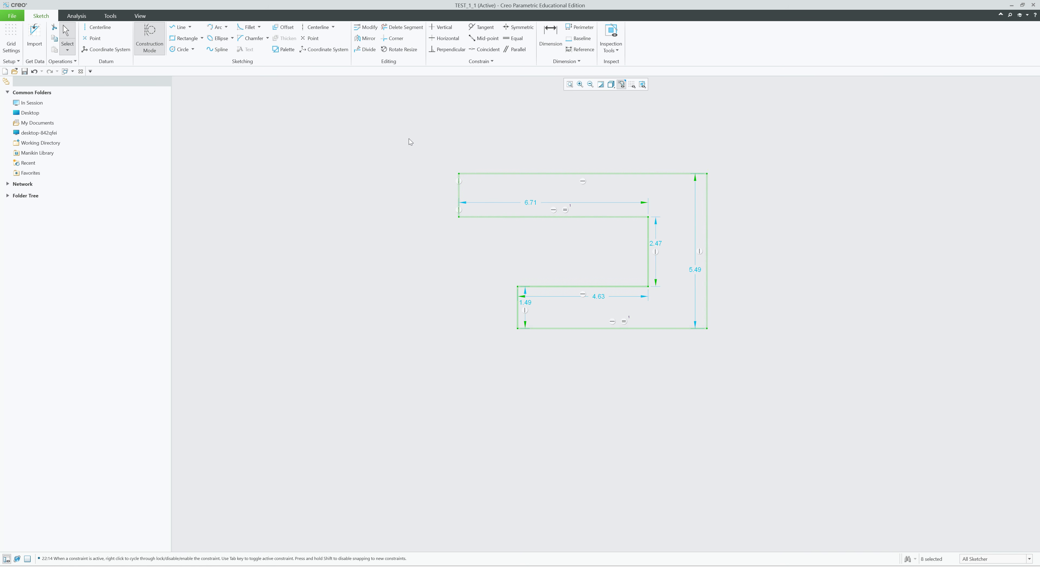
left_click(215, 31)
left_click(341, 208)
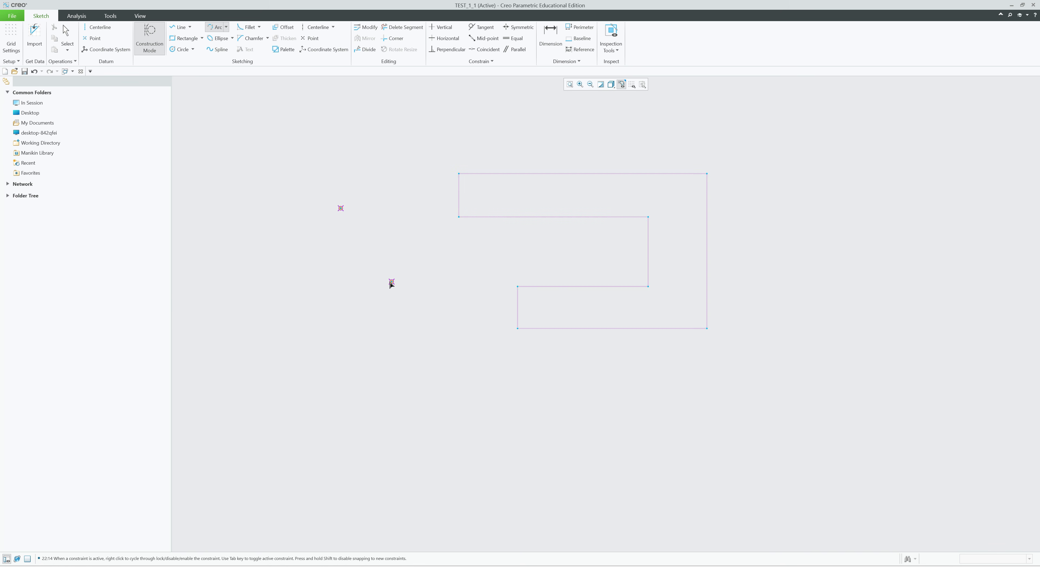
middle_click(321, 274)
middle_click(369, 281)
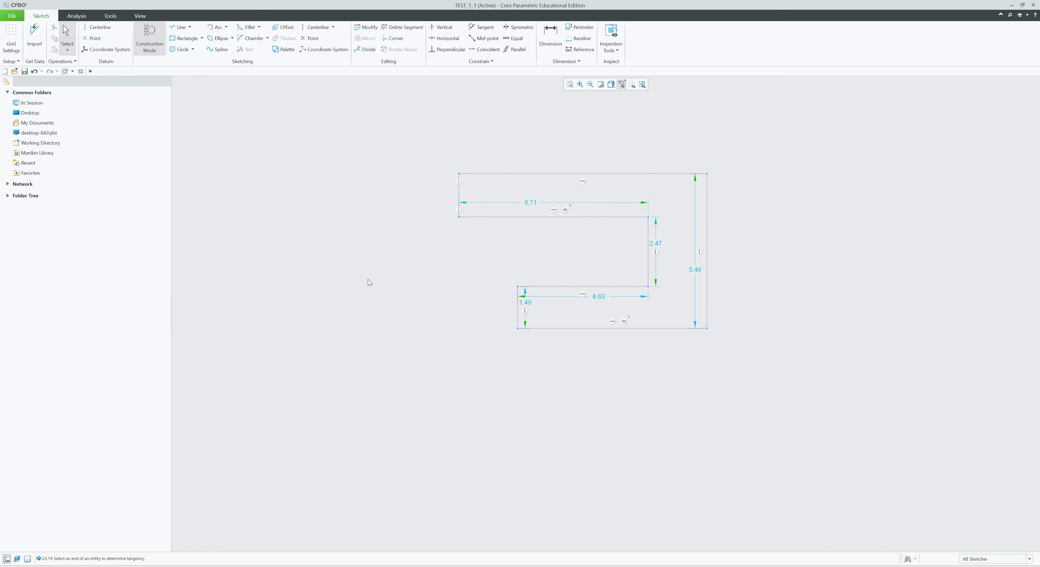
Step: Draw a construction ellipse about 3.11 by 1.71 beside the upper arm of the stepped outline
left_click(218, 38)
left_click(308, 193)
left_click(395, 192)
left_click(363, 169)
middle_click(411, 166)
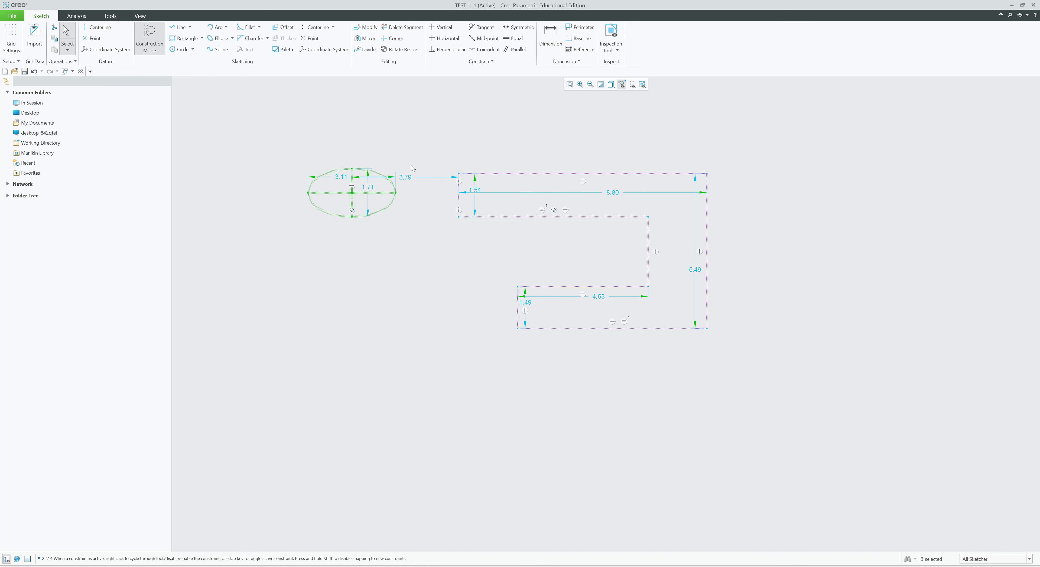
Step: Delete the construction ellipse and the stepped outline, and turn off Construction Mode
mouse_move(253, 132)
left_mouse_down()
mouse_move(689, 358)
mouse_move(783, 372)
left_mouse_up()
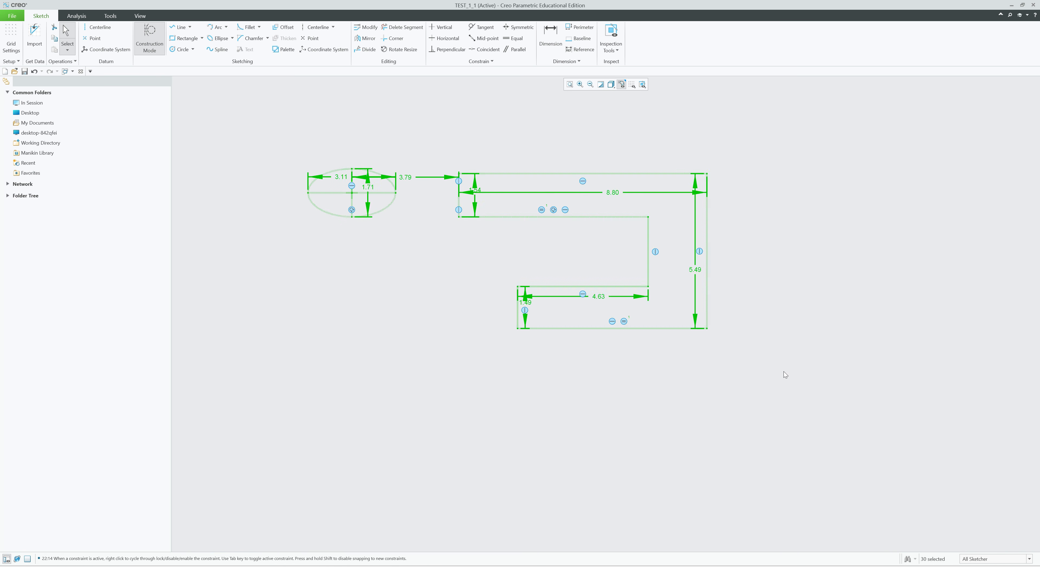
key("Delete")
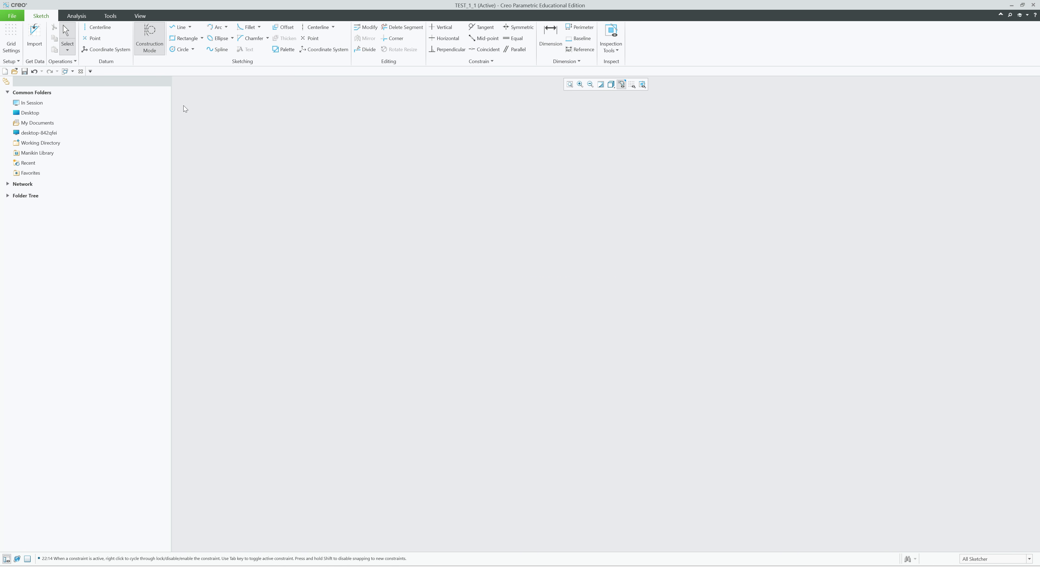
left_click(153, 48)
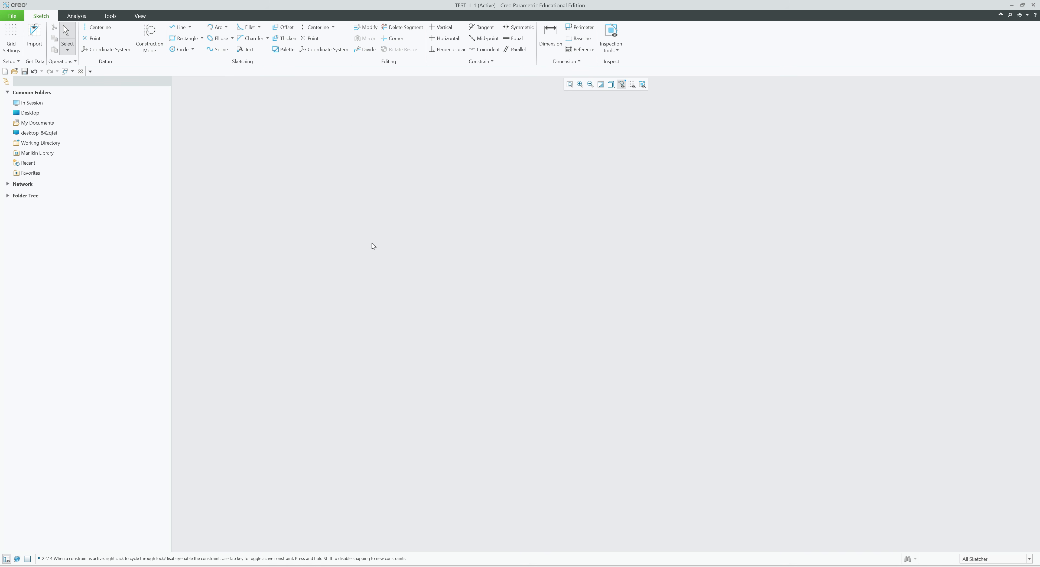
Step: Draw a single horizontal line about 5.29 long in the empty sketch and delete it
left_click(190, 27)
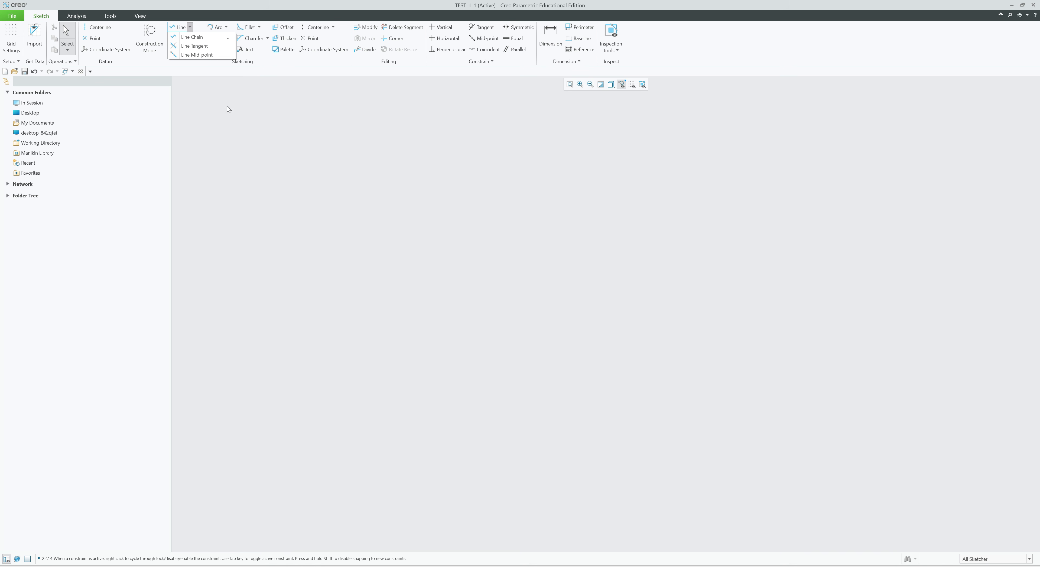
left_click(201, 56)
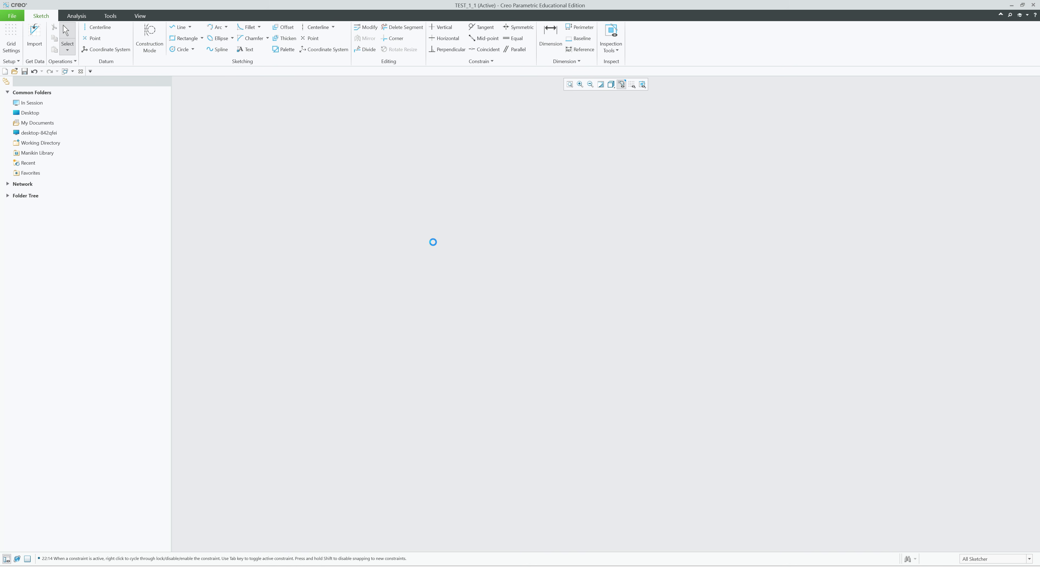
left_click(498, 254)
left_click(647, 245)
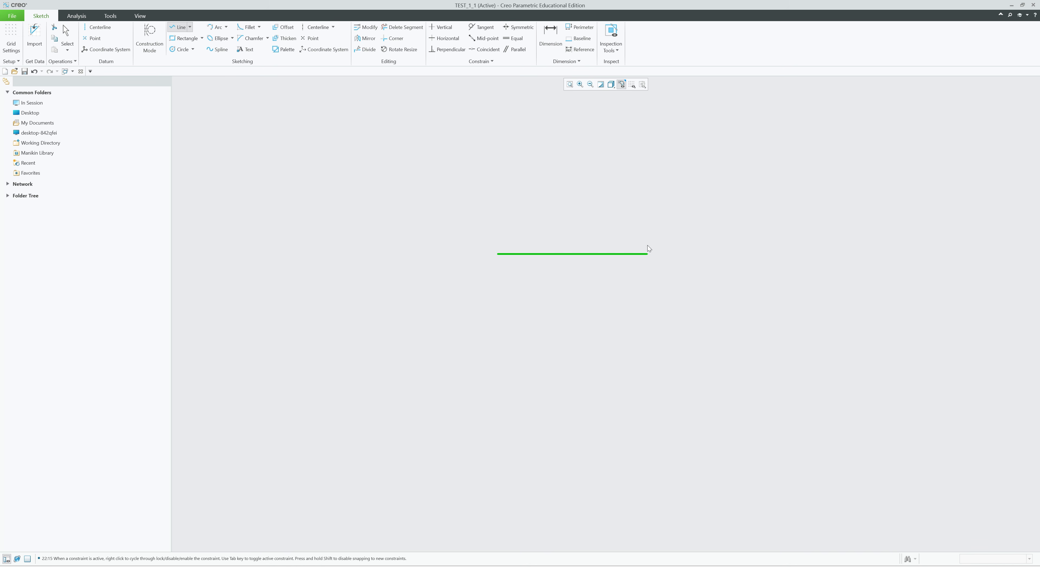
middle_click(648, 245)
left_click_drag(642, 301, 419, 183)
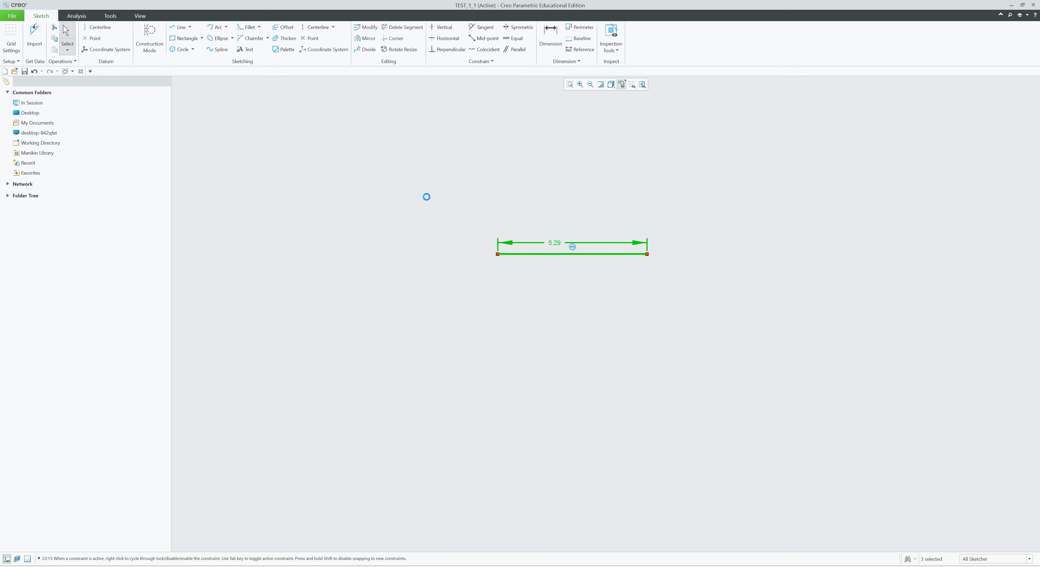
key("Delete")
Step: Draw a horizontal line about 5.85 long with the Line Chain tool
left_click(190, 27)
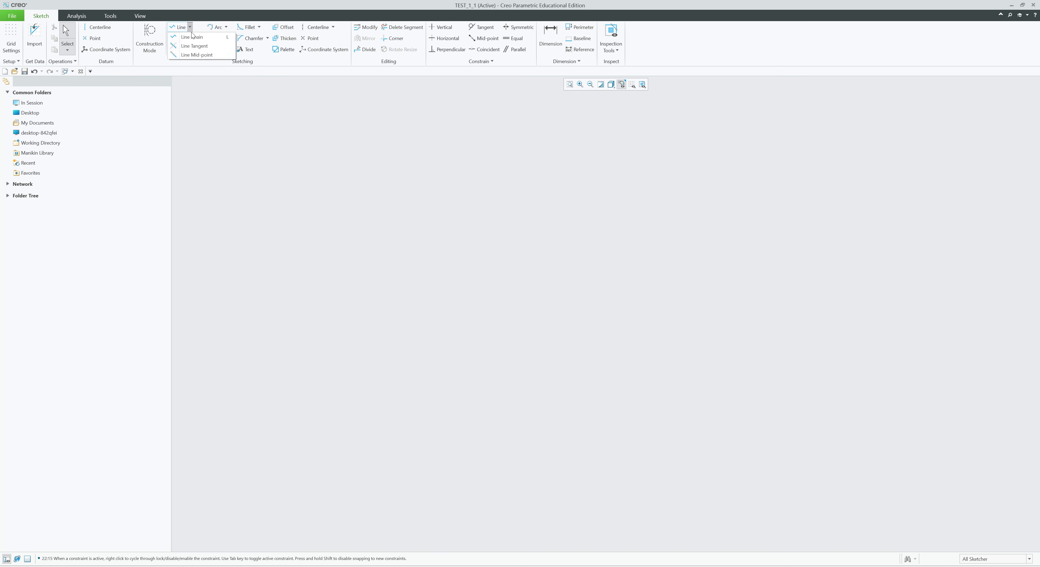
left_click(192, 37)
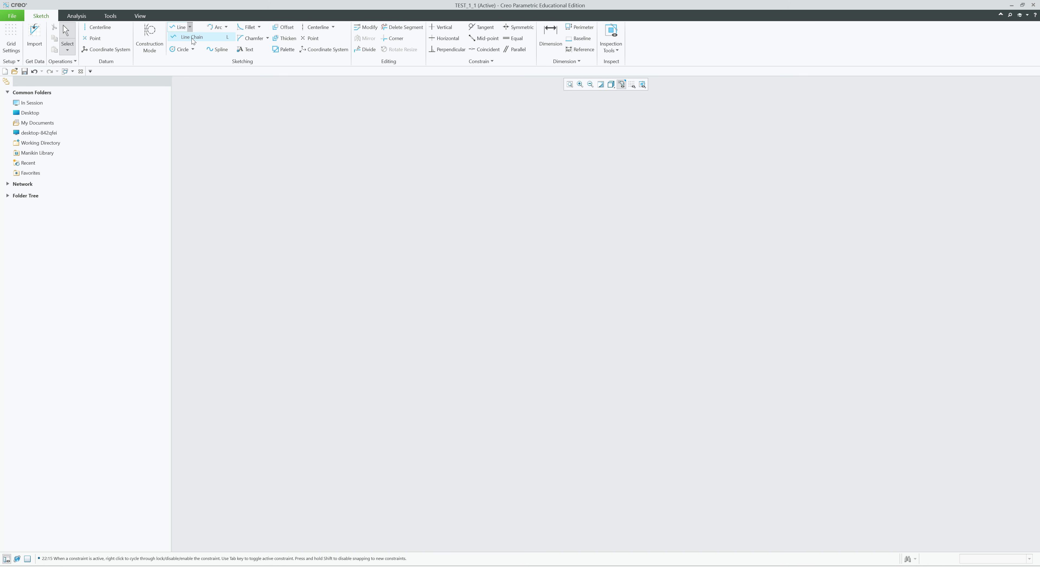
left_click(469, 224)
left_click(634, 224)
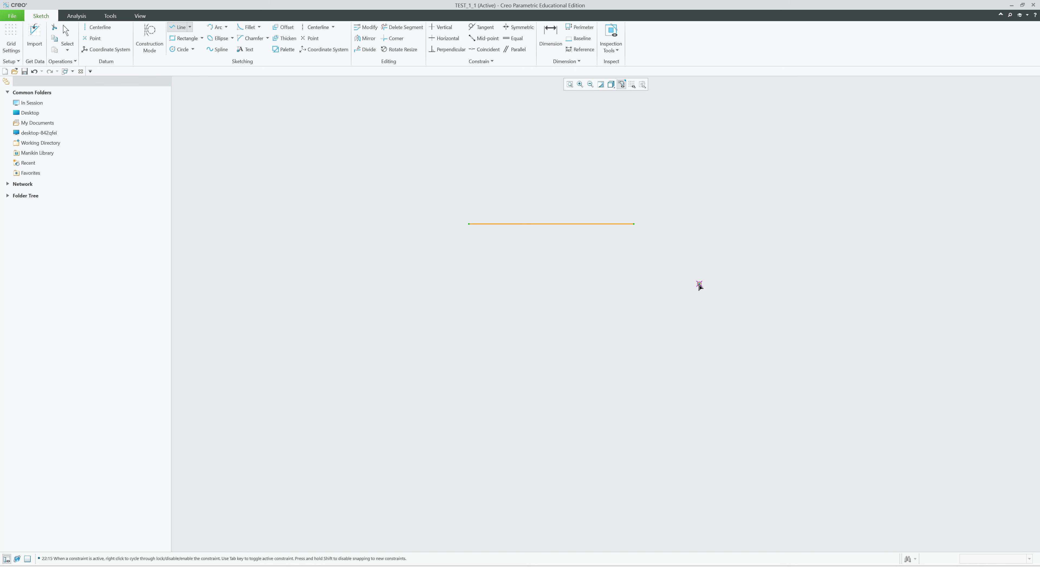
middle_click(527, 247)
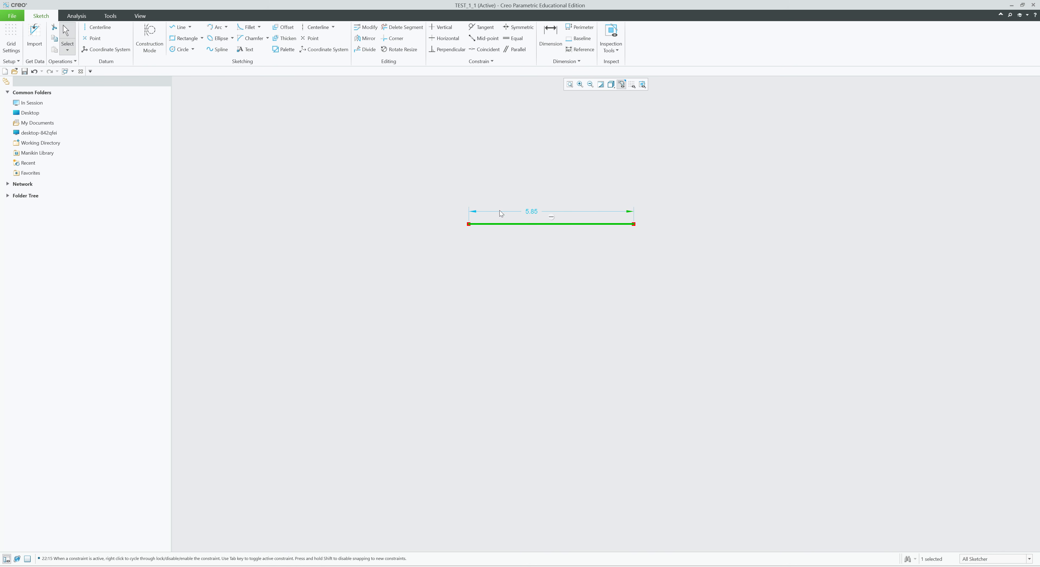
Step: Set the horizontal line's length to 5.00
double_click(529, 212)
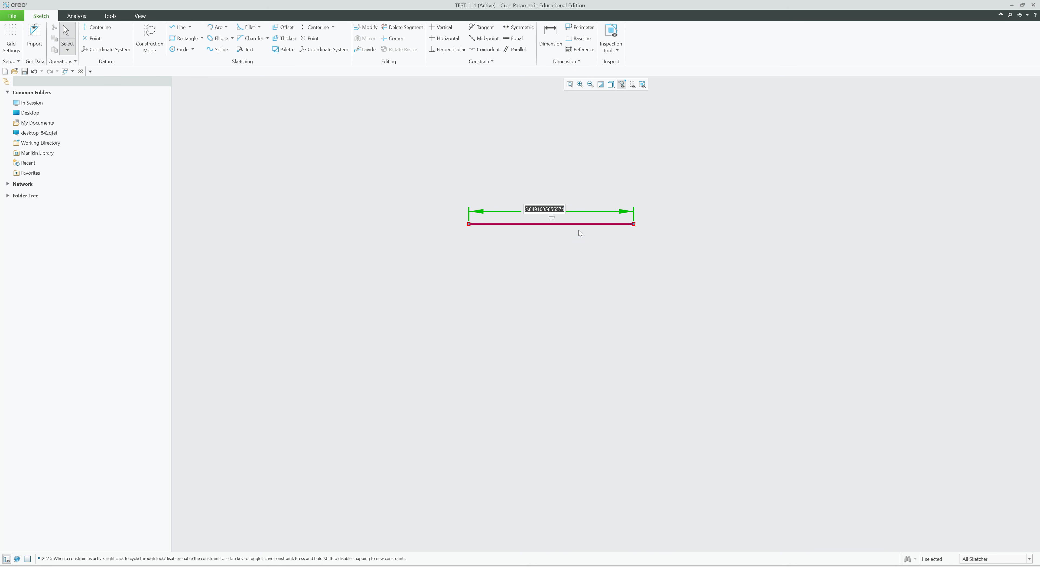
type("50")
key("Return")
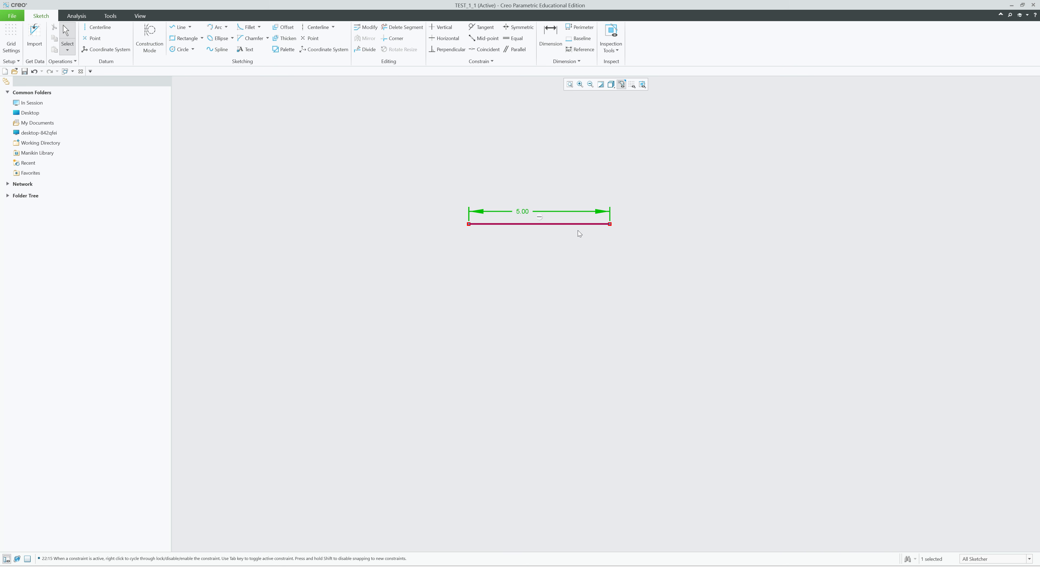
left_click(579, 231)
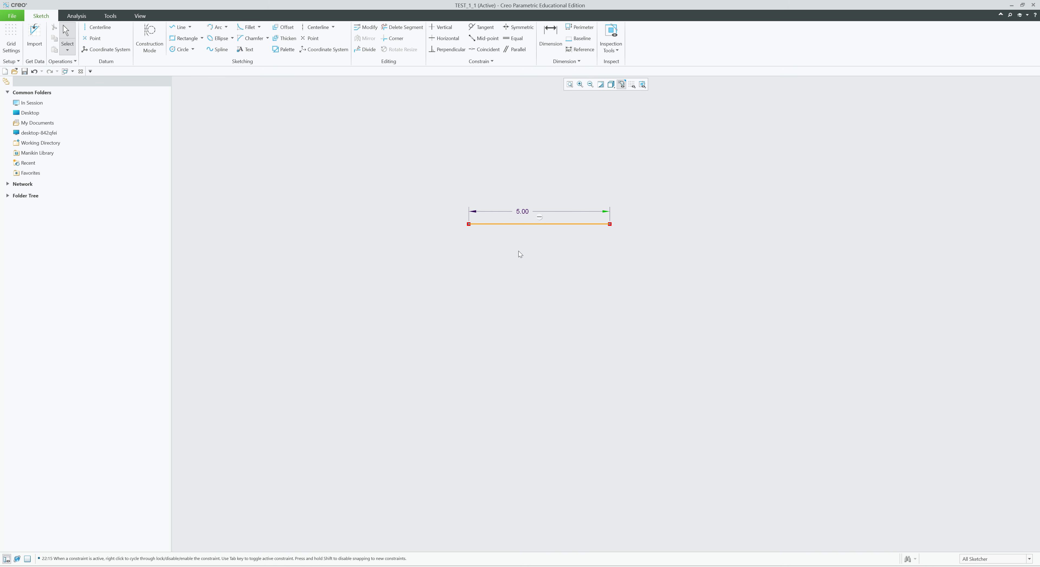
Step: Lock the line's length dimension and move the line slightly downward by its right endpoint
left_click(521, 212)
left_click(526, 197)
mouse_move(611, 229)
left_mouse_down()
mouse_move(653, 276)
mouse_move(602, 241)
left_mouse_up()
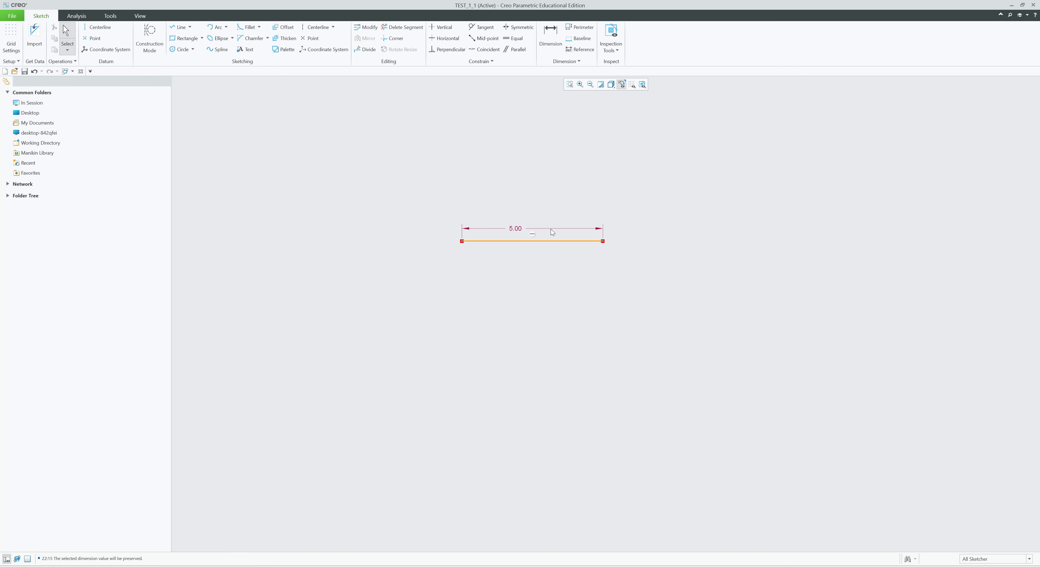
Step: Unlock the length dimension and stretch the line by its right endpoint to about 5.04
left_click(517, 228)
left_click(524, 207)
mouse_move(604, 241)
left_mouse_down()
mouse_move(742, 241)
mouse_move(529, 242)
mouse_move(604, 240)
left_mouse_up()
Step: Lock the line's length dimension again and delete the line together with its dimension
left_click(523, 234)
left_click(529, 206)
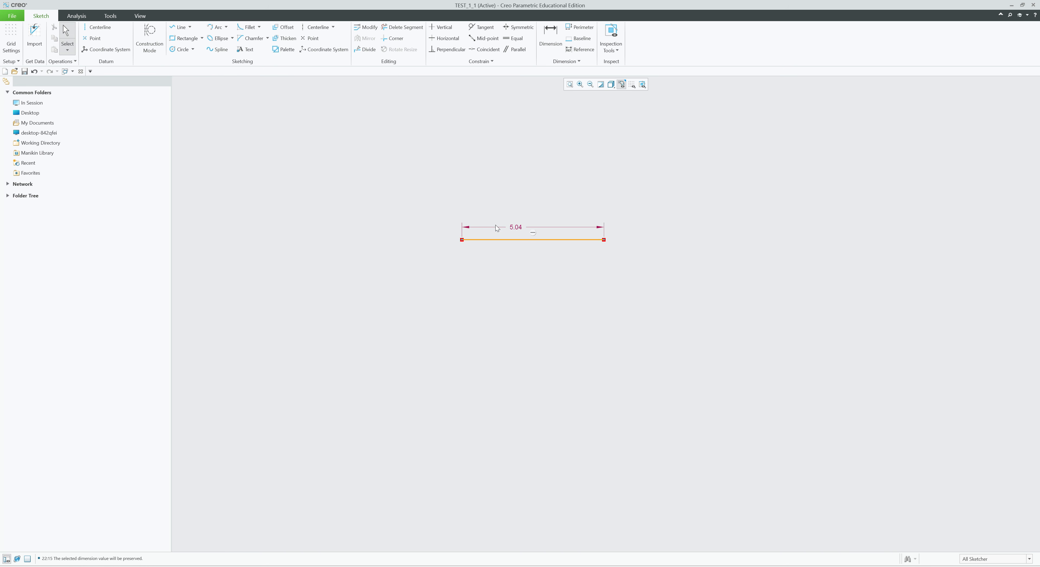
left_click(514, 227)
left_click(547, 251)
left_click_drag(666, 294, 396, 199)
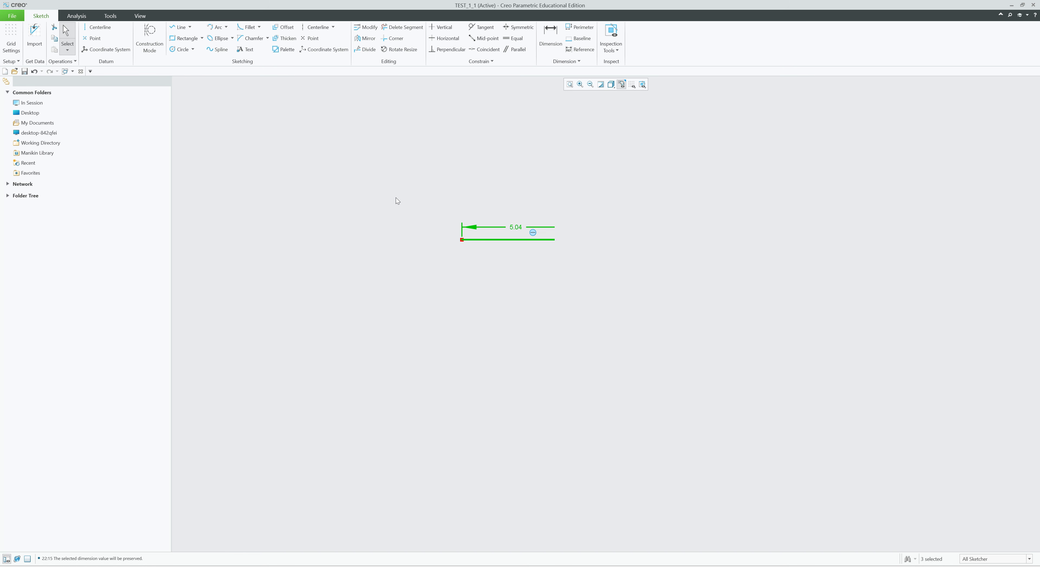
key("Delete")
Step: Draw two equal circles about 3.32 in diameter, with the second center about 4.11 to the right and 1.70 below the first
left_click(190, 28)
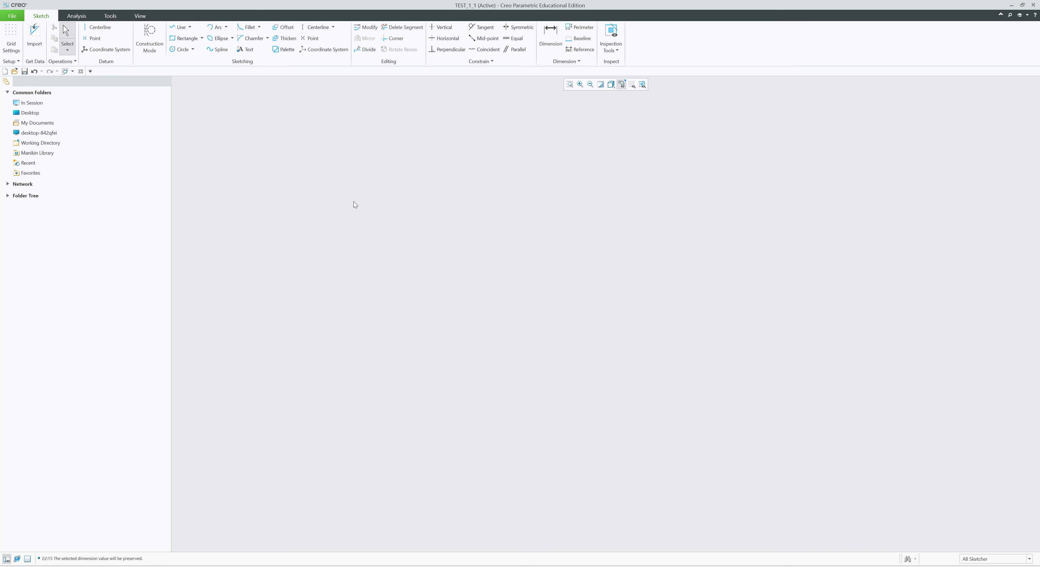
key("c")
left_click(491, 235)
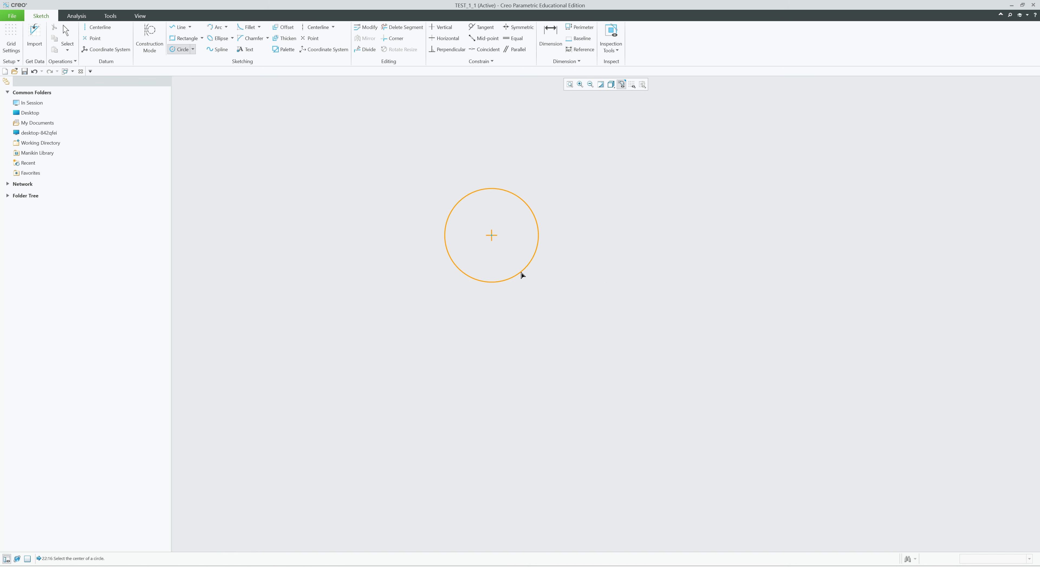
left_click(520, 274)
left_click(608, 284)
left_click(626, 325)
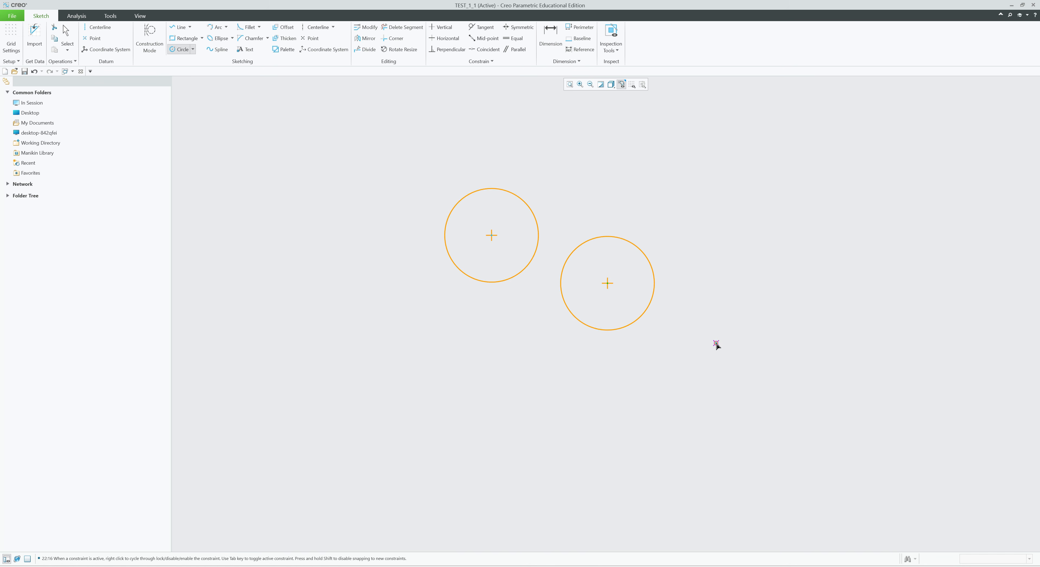
middle_click(713, 346)
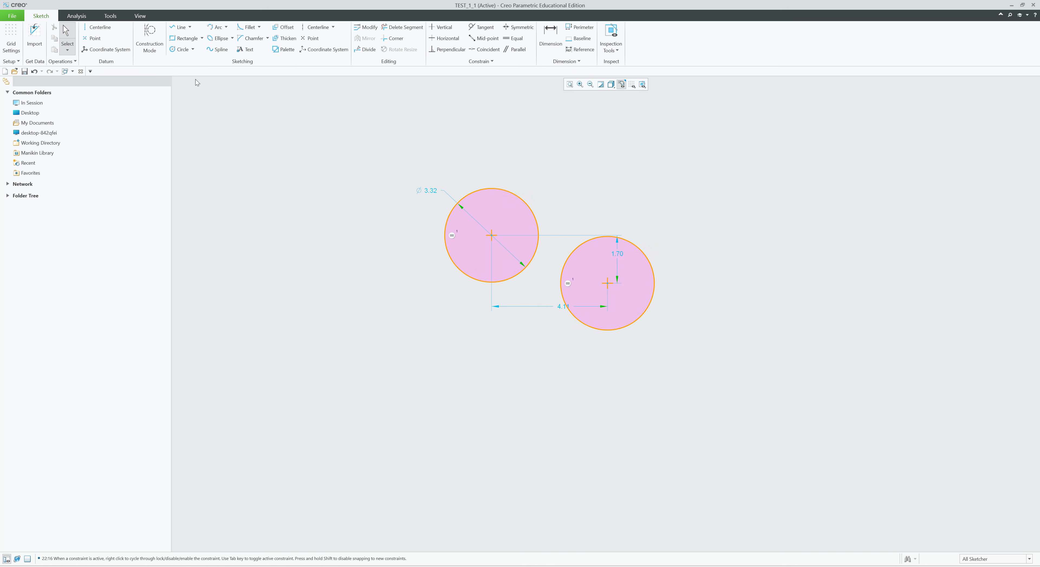
Step: Connect the two circles with two crossing inner tangent lines using Line Tangent
left_click(189, 28)
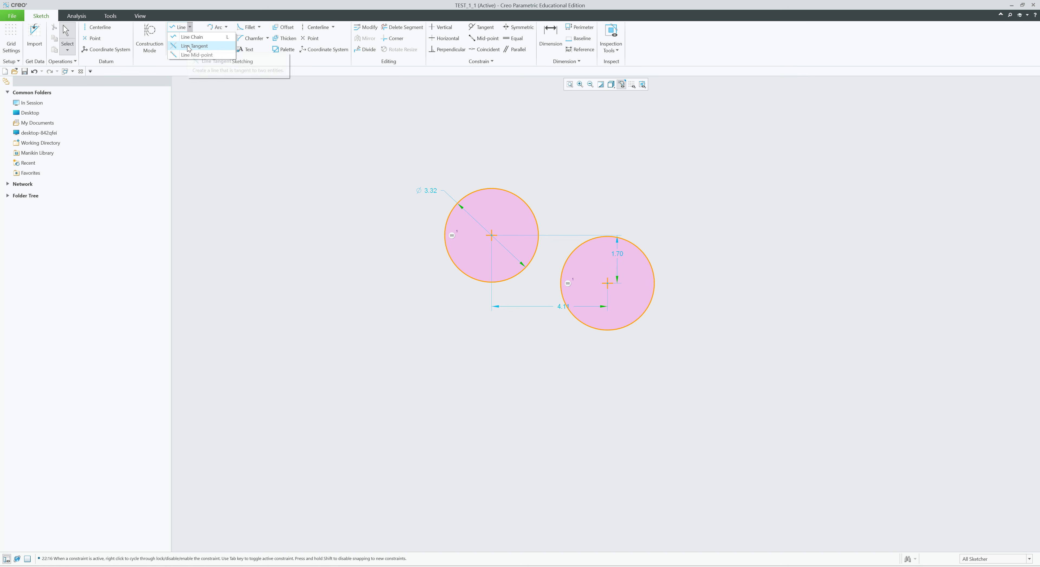
left_click(195, 47)
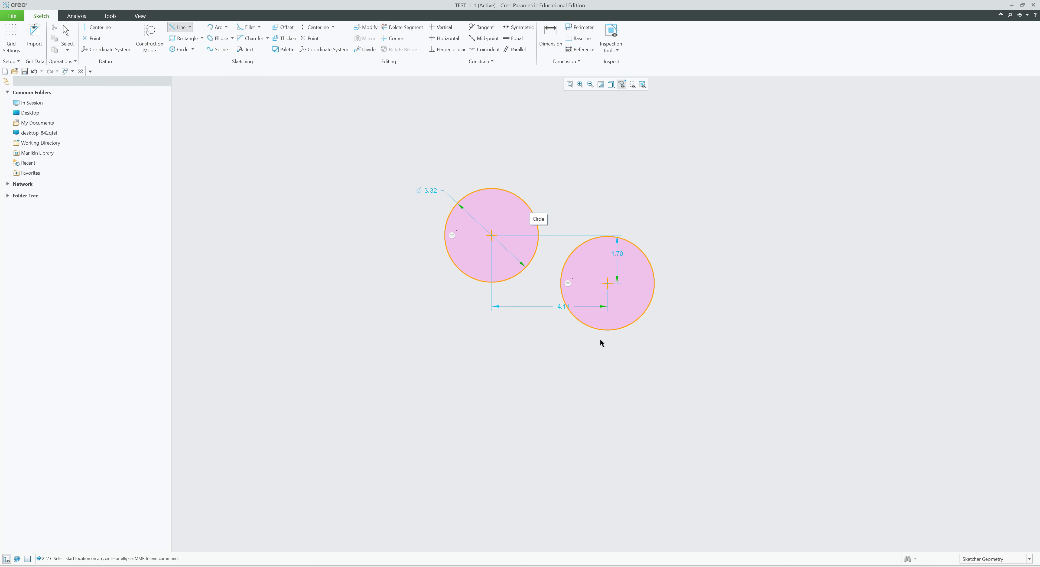
left_click(525, 202)
left_click(569, 312)
middle_click(619, 369)
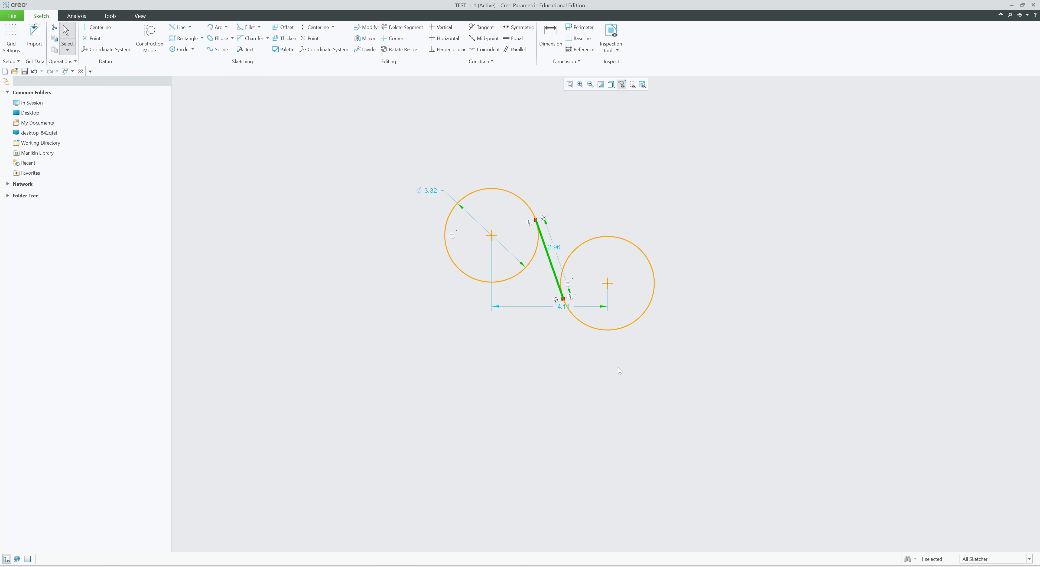
left_click(178, 27)
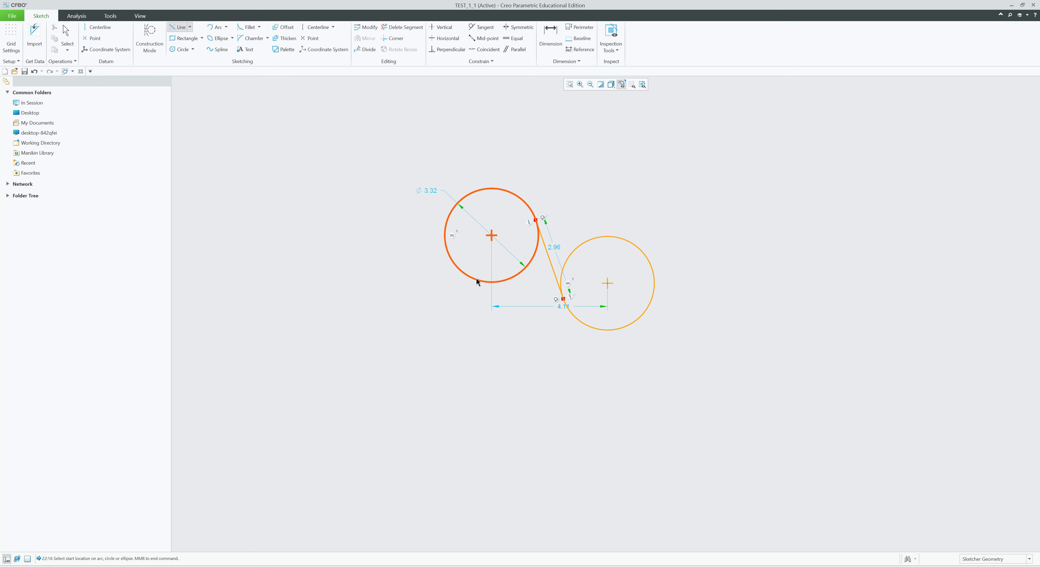
left_click(508, 284)
left_click(595, 236)
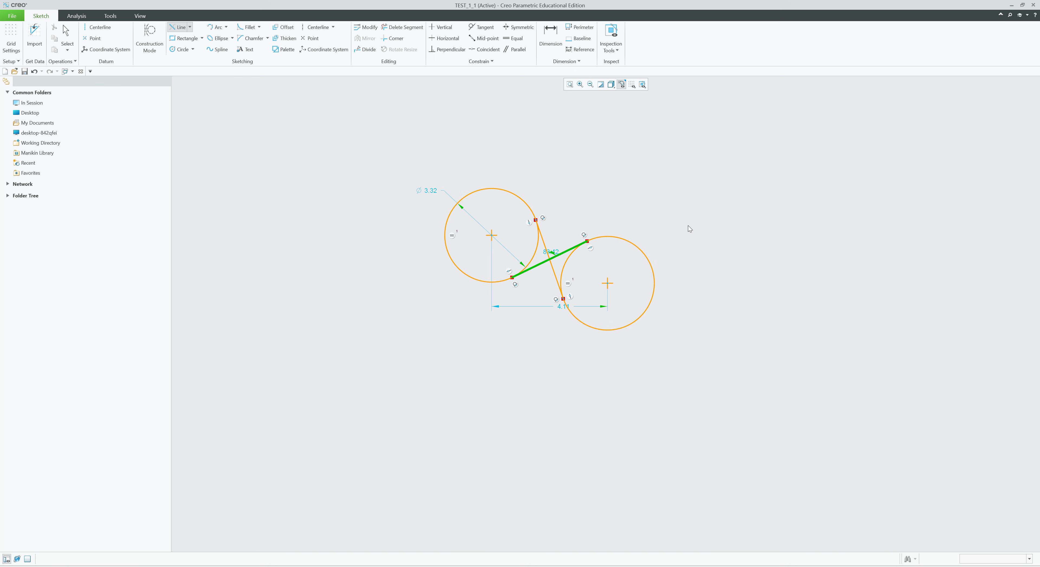
middle_click(698, 233)
Step: Trim away the inner arc of each circle between its tangent points with Delete Segment
left_click(402, 27)
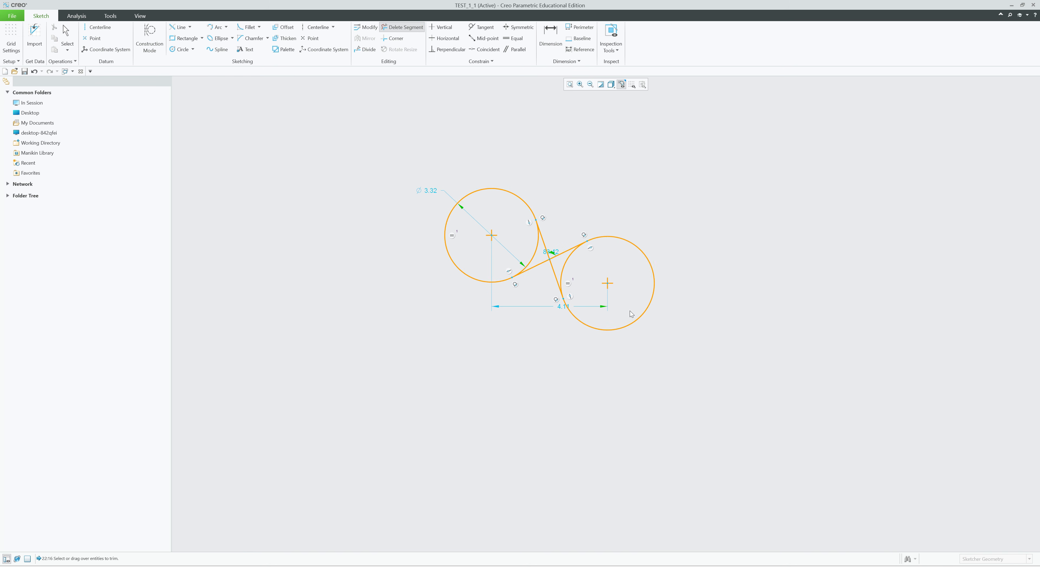
left_click(533, 254)
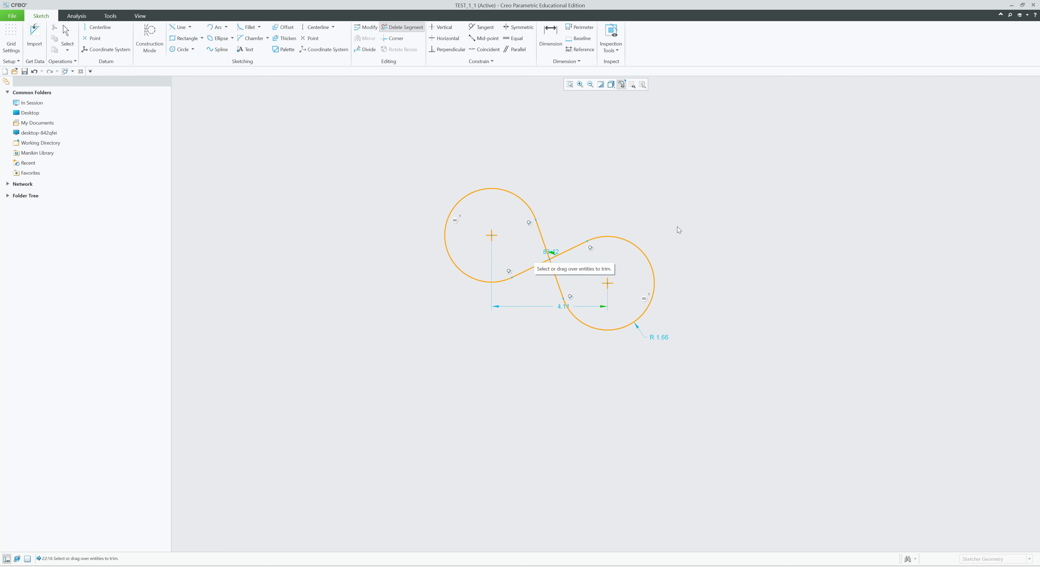
Step: Delete the entire figure-eight profile together with its constraints and dimensions
middle_click(677, 226)
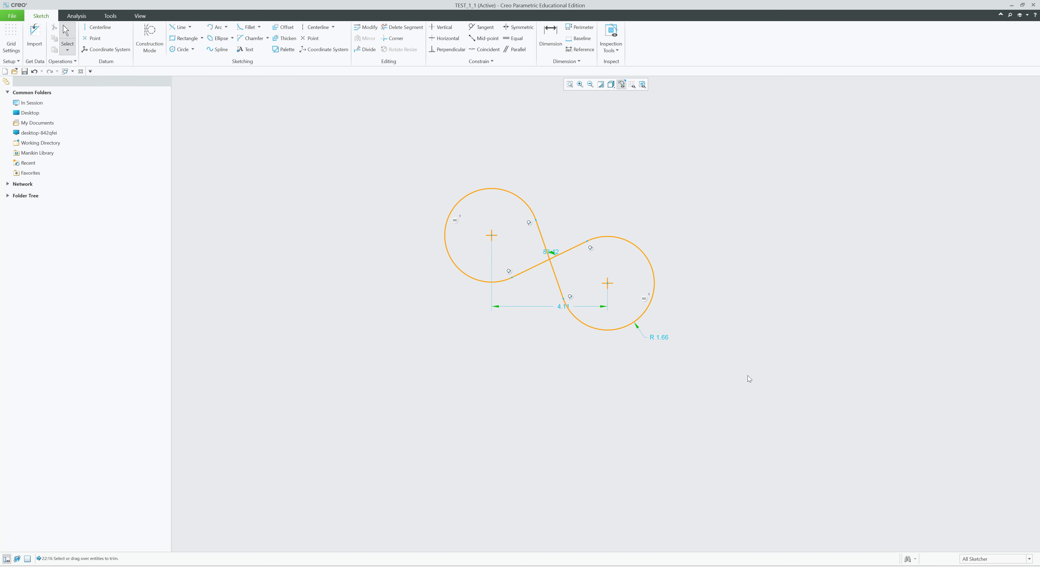
left_click_drag(747, 375, 361, 154)
key("Delete")
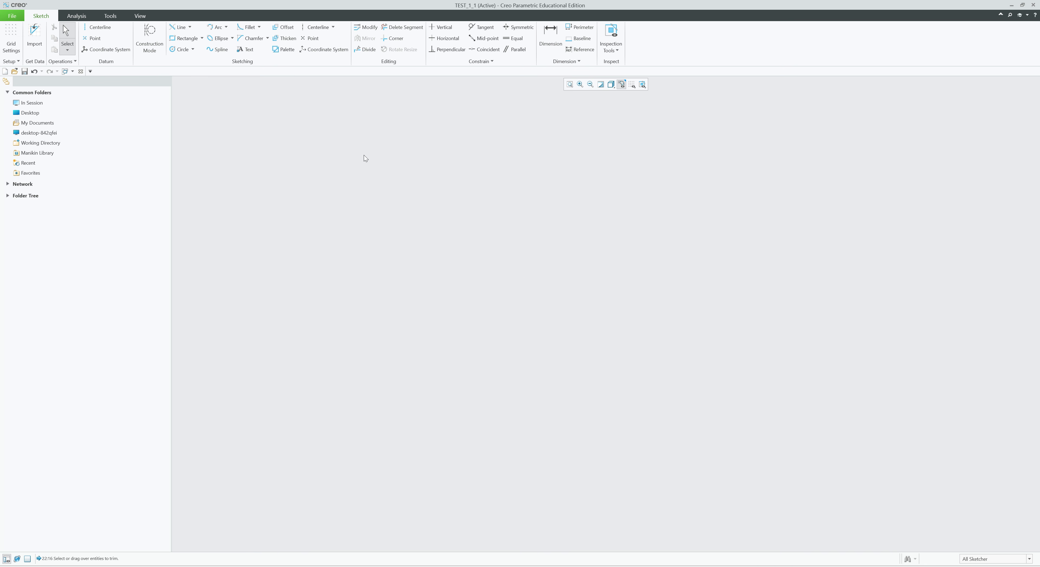
Step: Draw a slanted line outward from its midpoint with Line Mid-point, and delete it
left_click(190, 27)
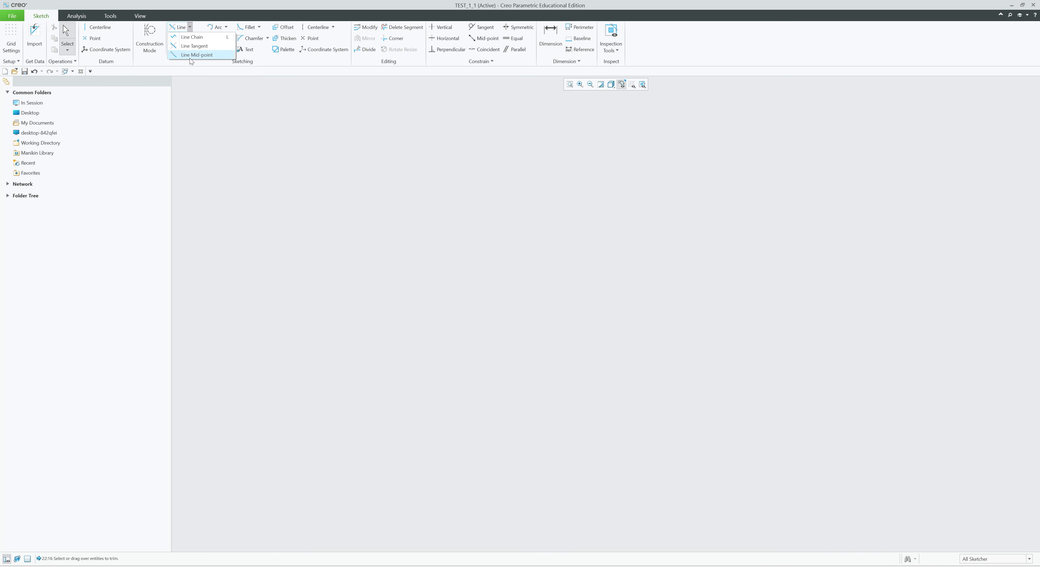
left_click(190, 55)
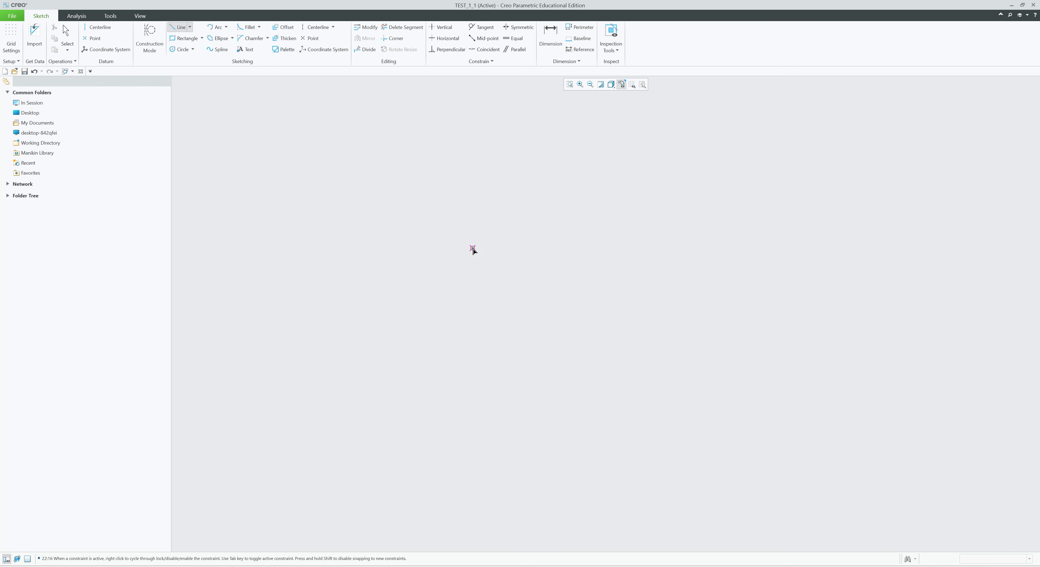
left_click(557, 242)
left_click(716, 157)
middle_click(712, 237)
mouse_move(787, 444)
left_mouse_down()
mouse_move(566, 366)
mouse_move(324, 141)
left_mouse_up()
key("Delete")
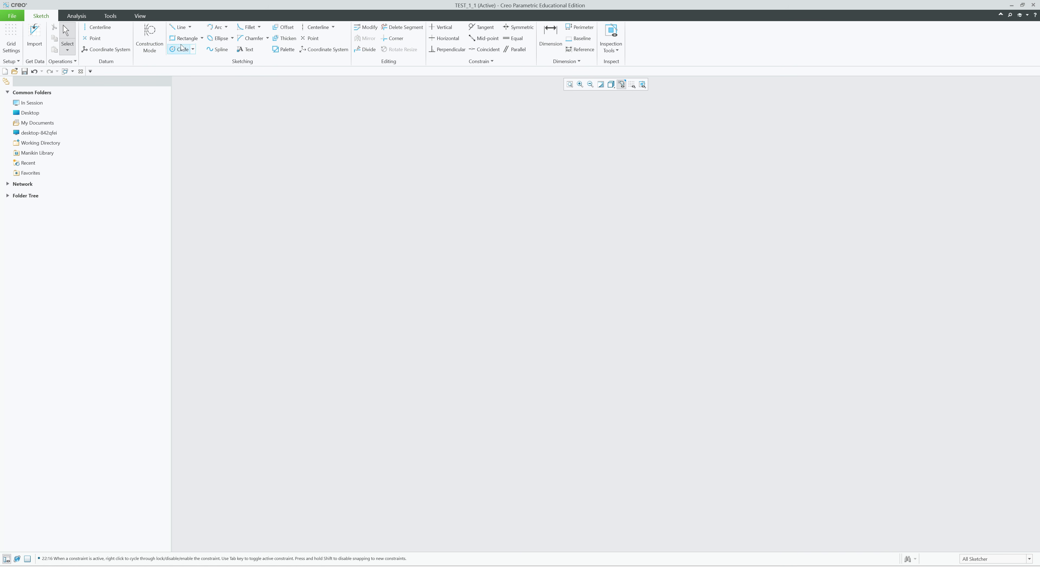
left_click(191, 27)
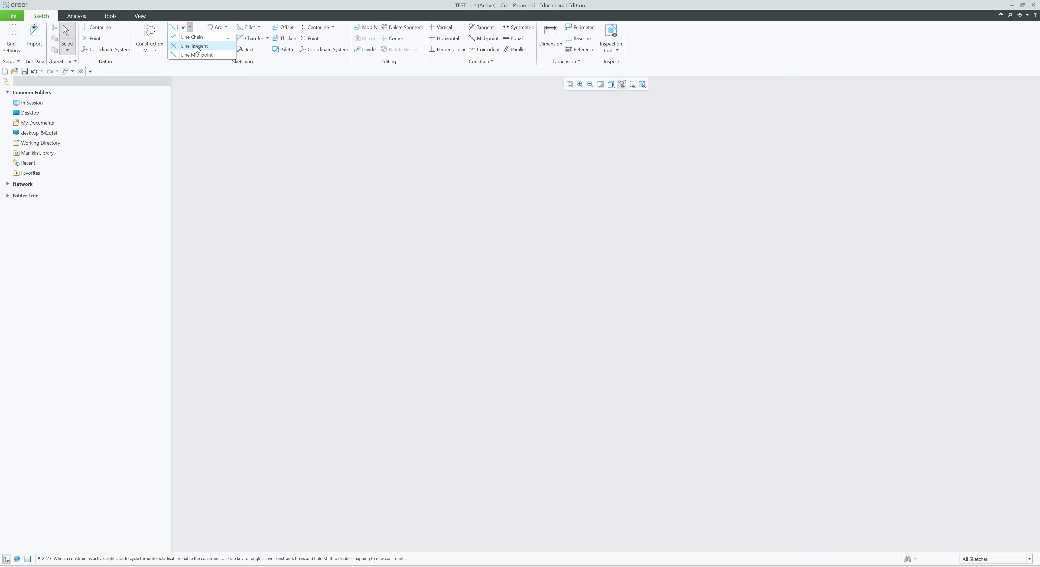
left_click(269, 155)
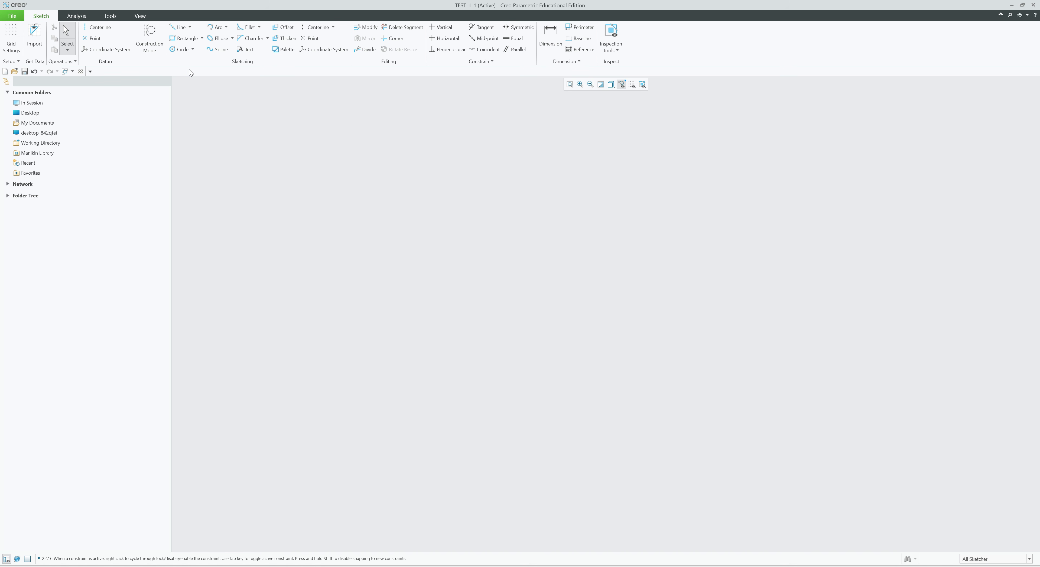
Step: Draw two corner rectangles side by side, the first about 8.45 by 3.09 and the second about 5.63 by 3.41
left_click(201, 38)
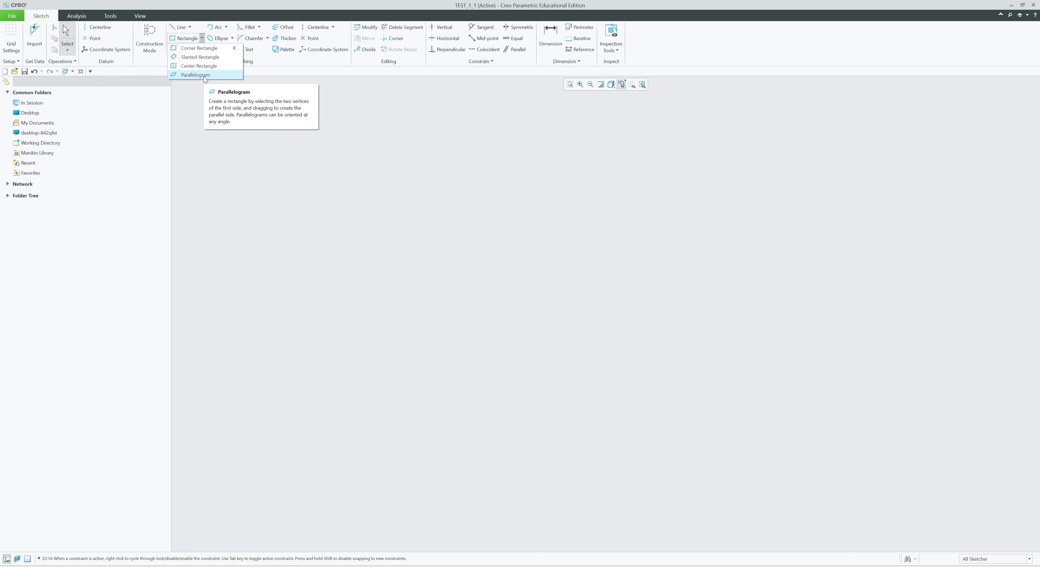
left_click(198, 50)
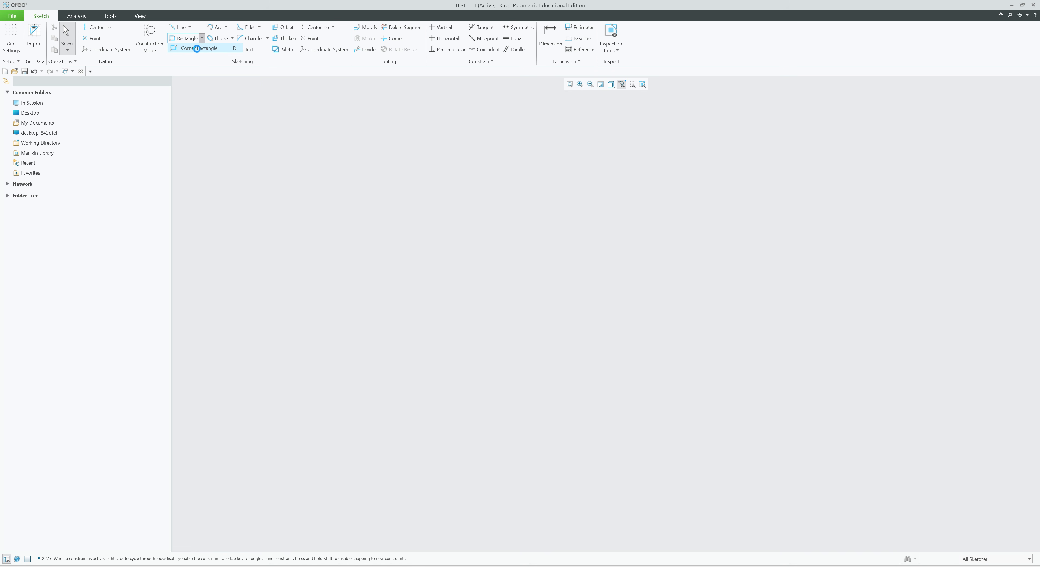
left_click(444, 190)
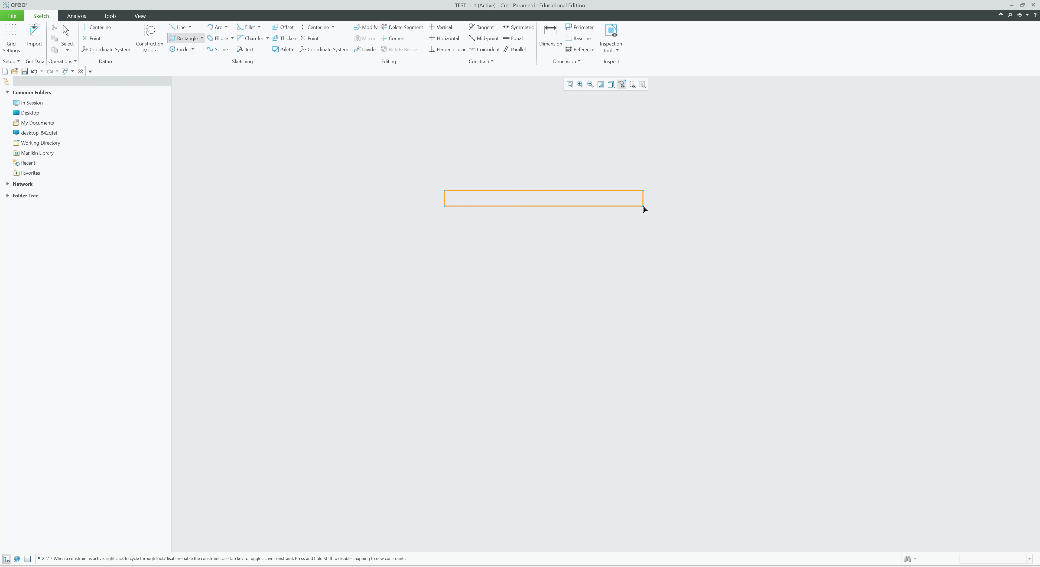
left_click(684, 277)
middle_click(717, 332)
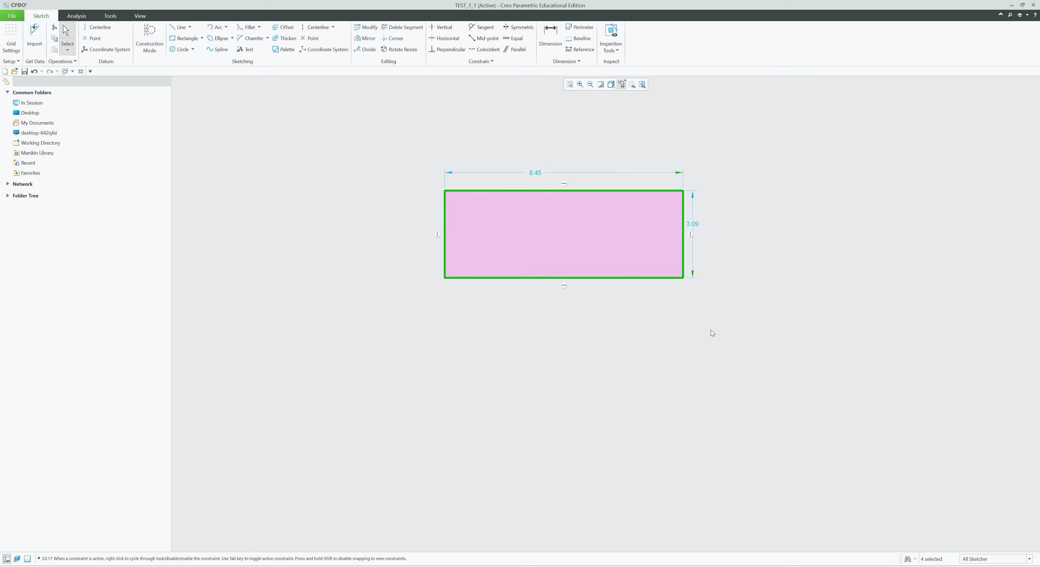
left_click(185, 38)
left_click(713, 170)
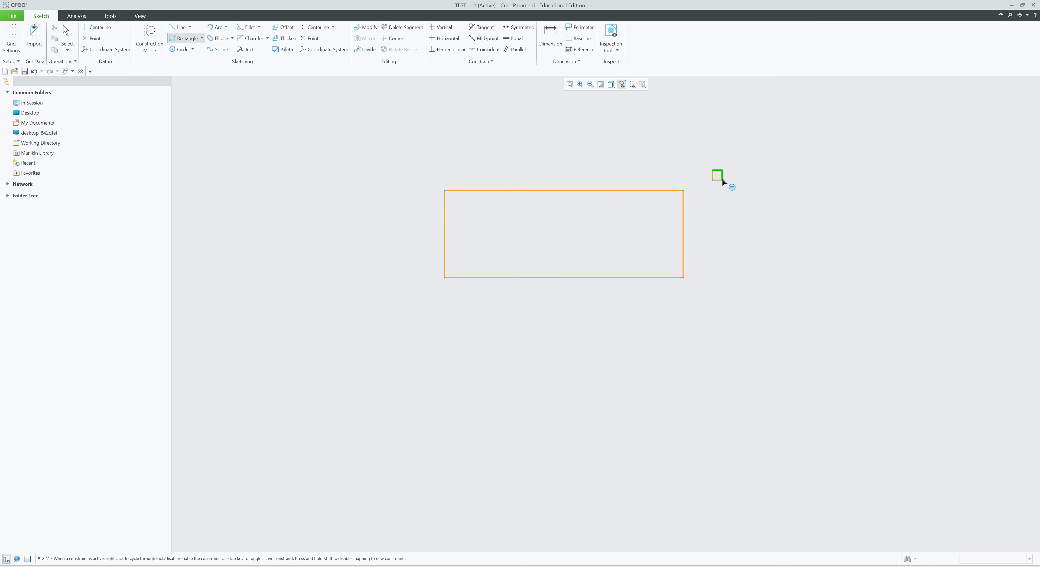
left_click(871, 267)
middle_click(872, 317)
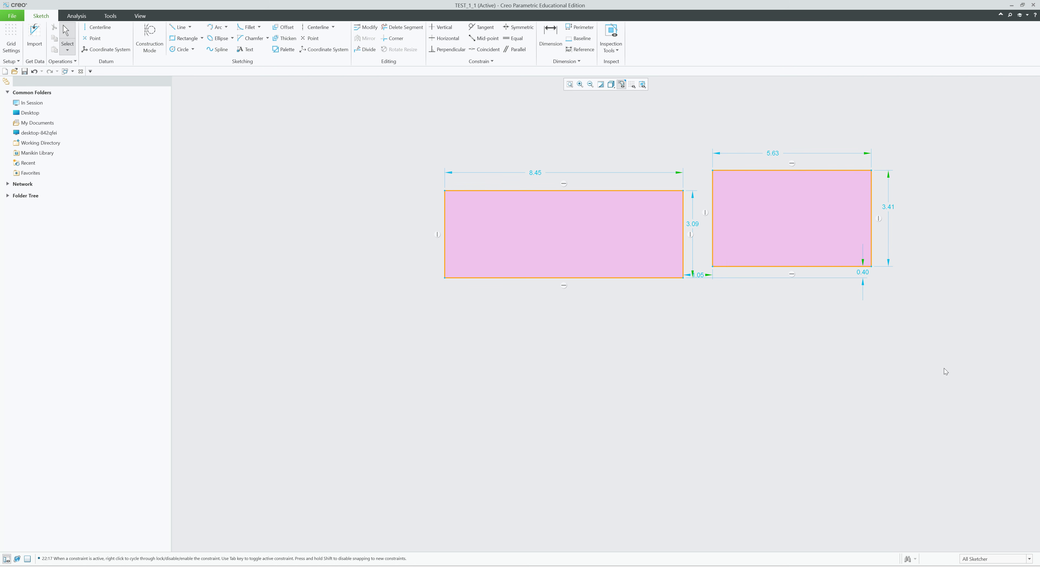
Step: Delete both corner rectangles from the sketch
left_click_drag(269, 89, 269, 90)
mouse_move(926, 340)
left_mouse_down()
mouse_move(449, 112)
mouse_move(395, 102)
left_mouse_up()
key("Delete")
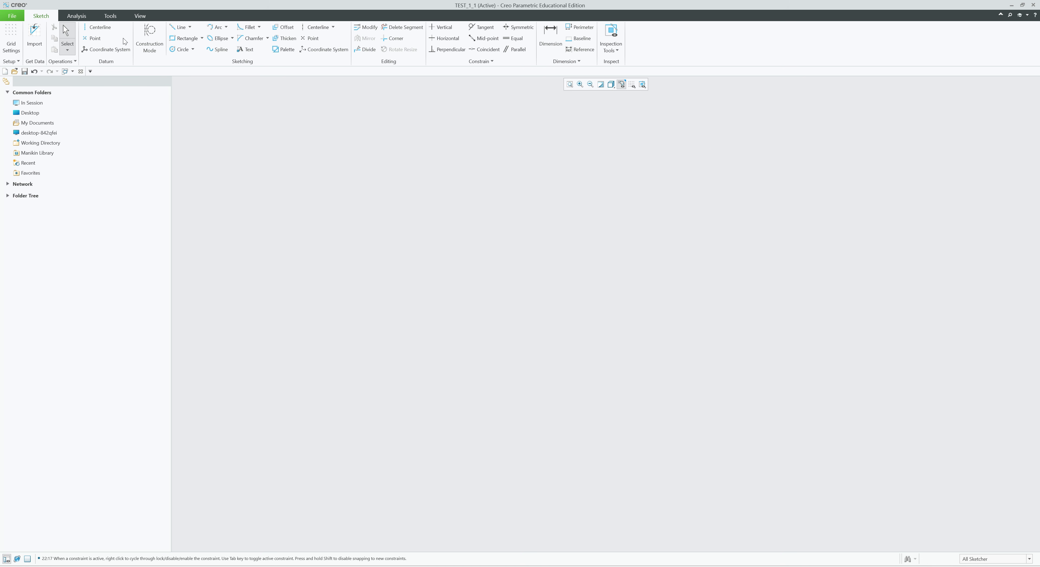
Step: Draw a corner rectangle about 5.71 wide and 3.6 high in the empty sketch
left_click(186, 38)
left_click(384, 167)
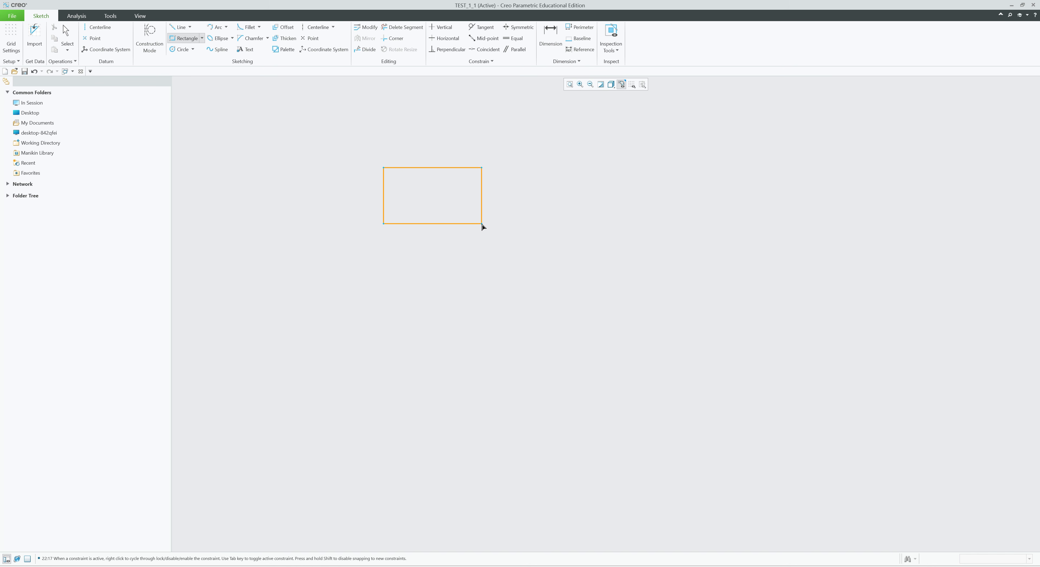
middle_click(541, 271)
left_click(349, 157)
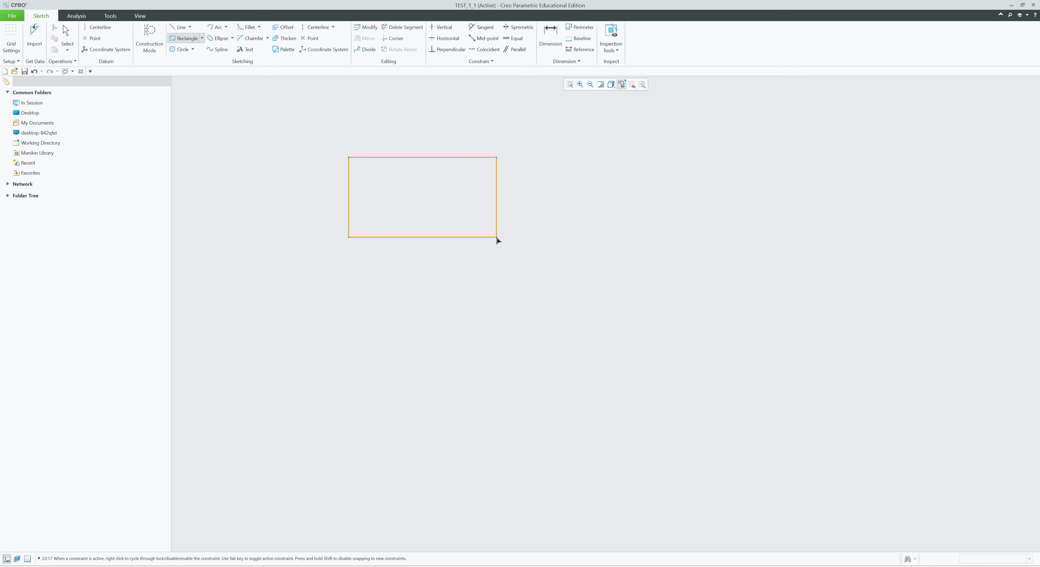
left_click(511, 260)
middle_click(572, 279)
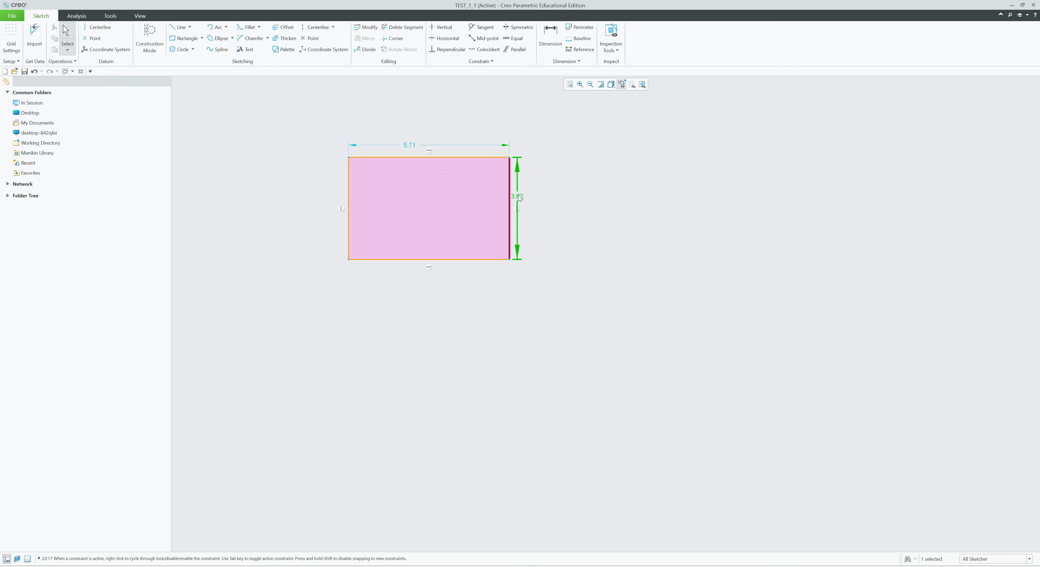
Step: Set the rectangle's height to 3 and its width to 5
double_click(518, 195)
type("3")
key("Return")
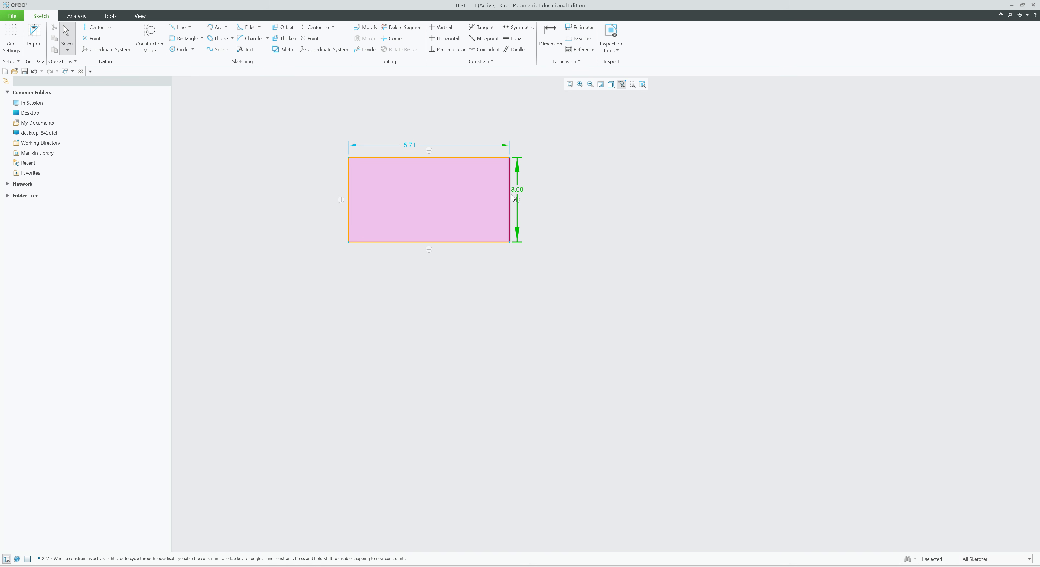
double_click(411, 146)
type("5.7050369948776")
key("Return")
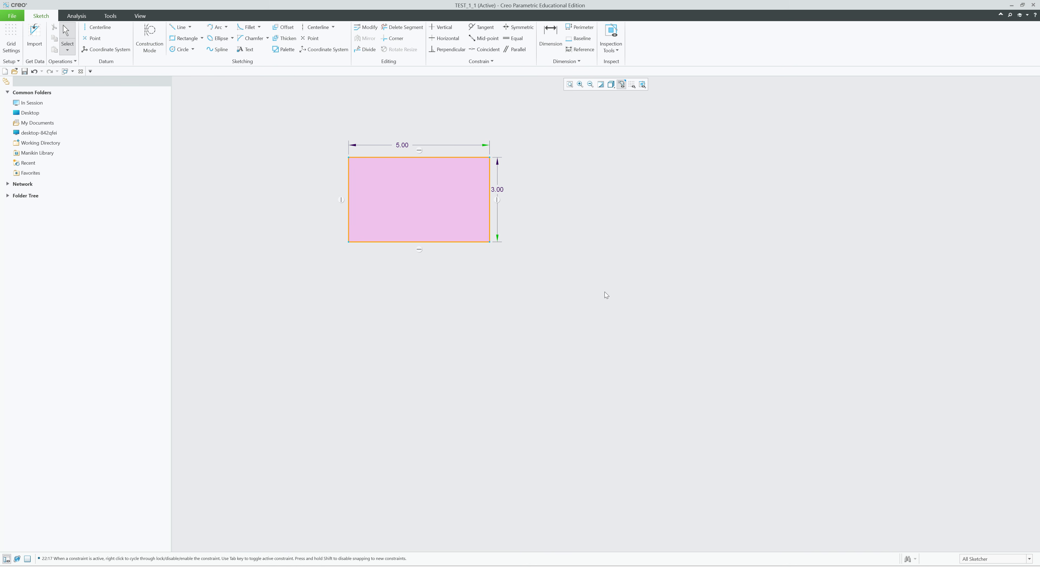
left_click(202, 38)
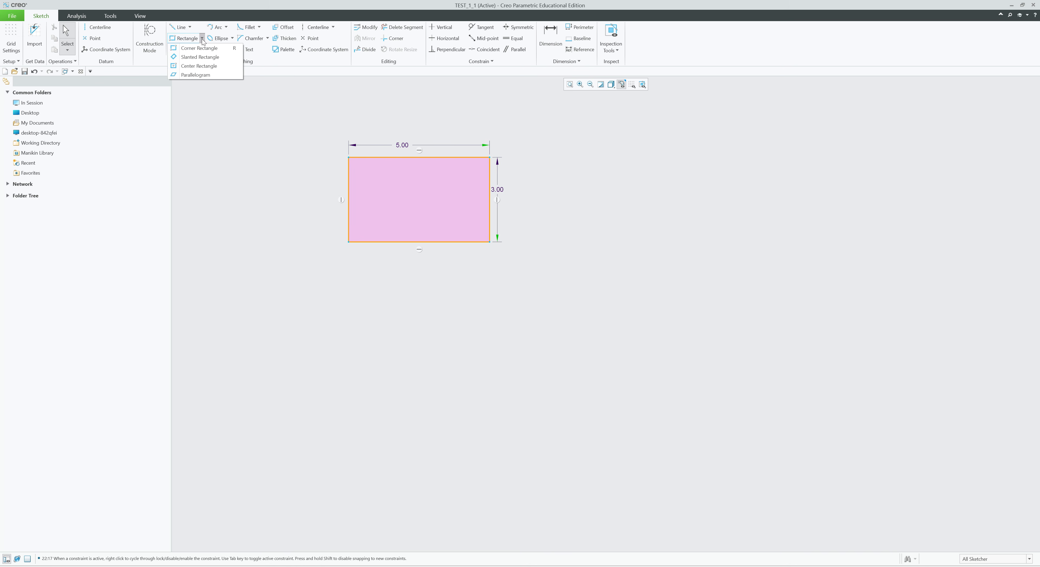
left_click(200, 57)
left_click(565, 232)
left_click(671, 171)
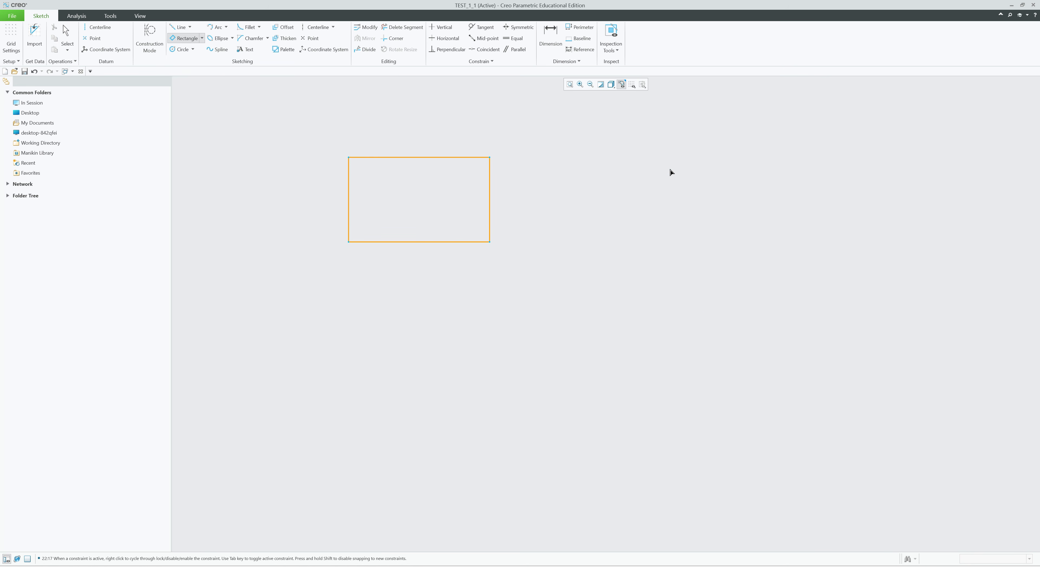
middle_click(694, 233)
middle_click(651, 226)
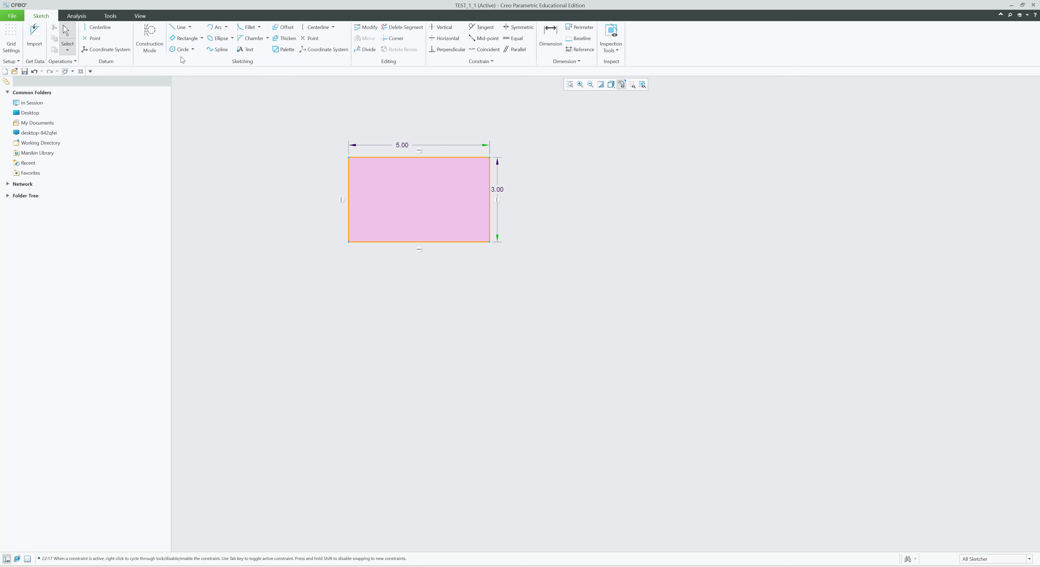
Step: Draw a tilted Slanted Rectangle about 3.44 by 2.39, starting about 2.55 to the right of the 5 by 3 rectangle
left_click(185, 38)
left_click(562, 228)
left_click(640, 172)
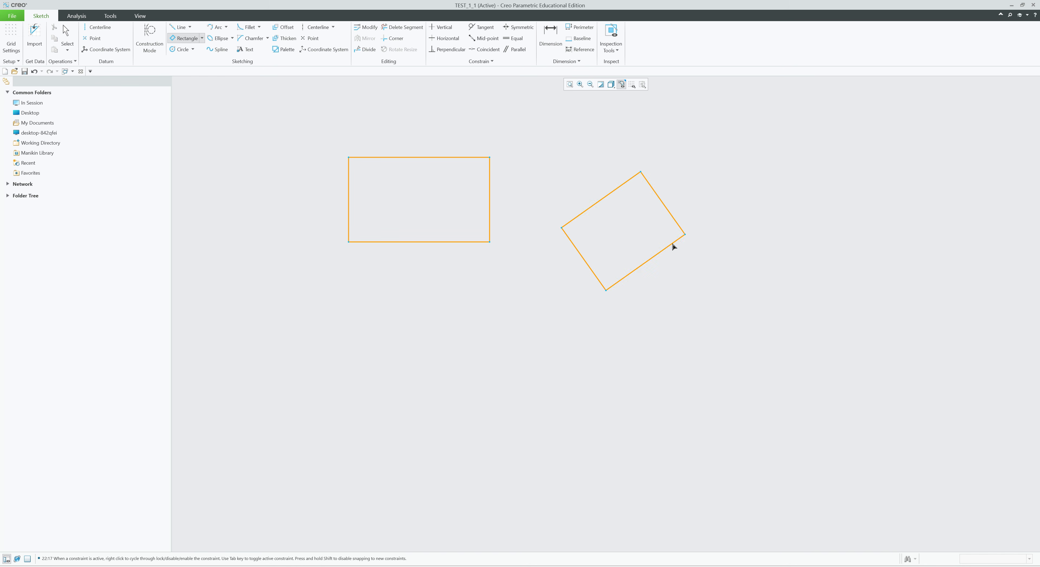
left_click(671, 240)
middle_click(721, 256)
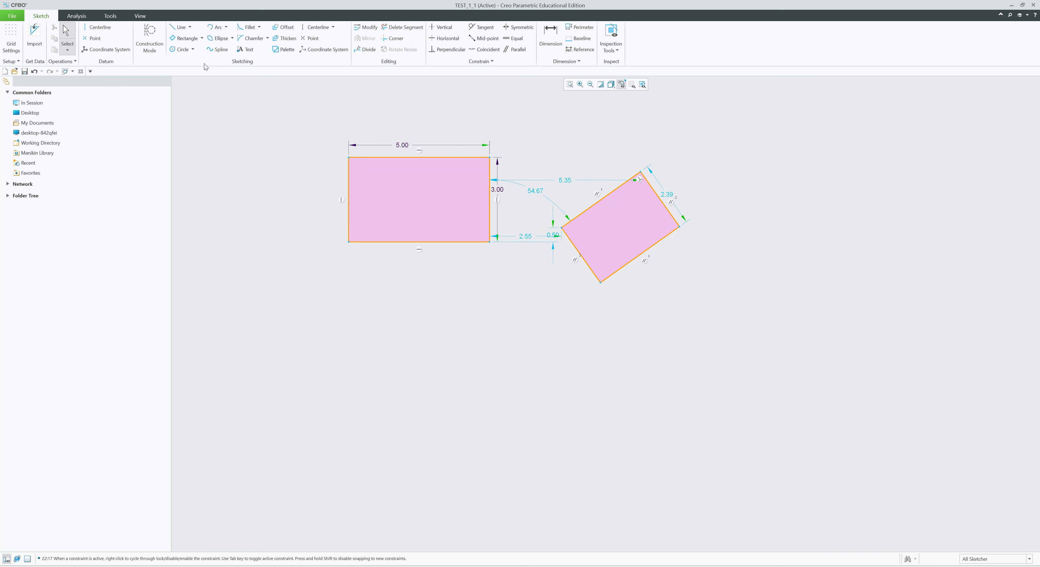
Step: Draw another Slanted Rectangle with a horizontal base side, about 4.62 by 1.28, to the upper right of the tilted one
left_click(202, 38)
left_click(195, 63)
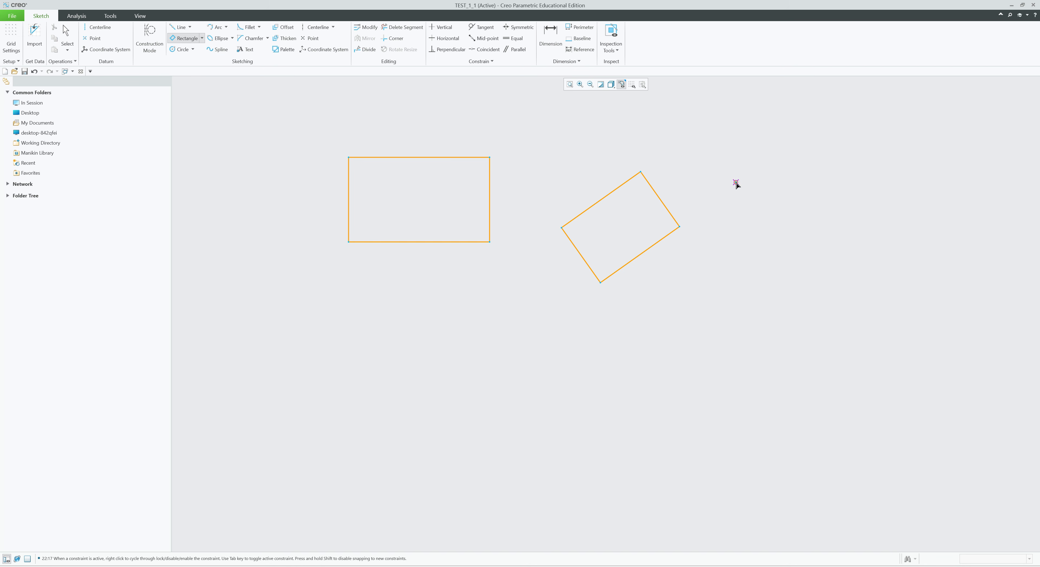
left_click(685, 164)
left_click(816, 164)
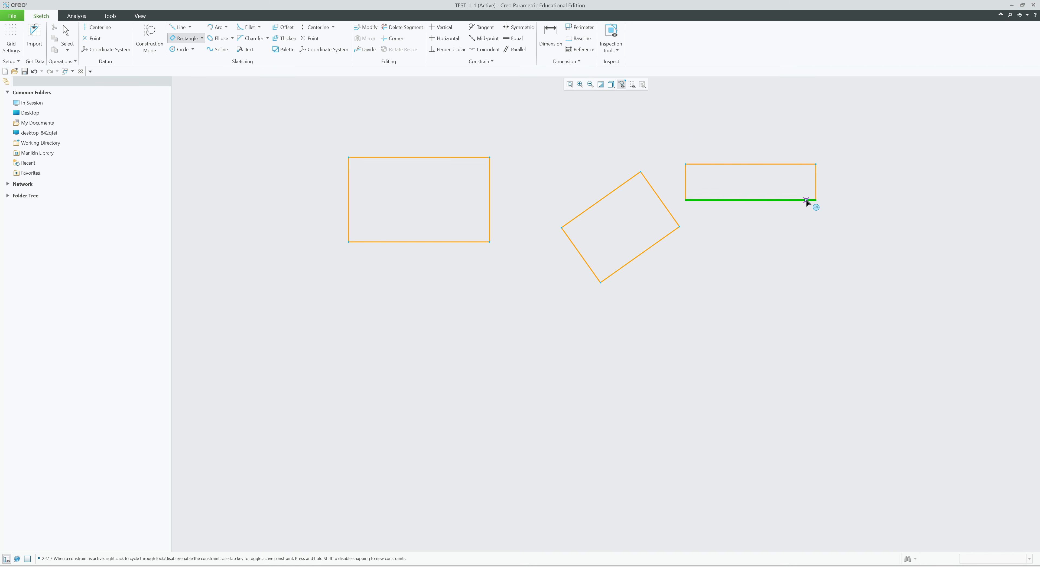
left_click(807, 200)
middle_click(835, 241)
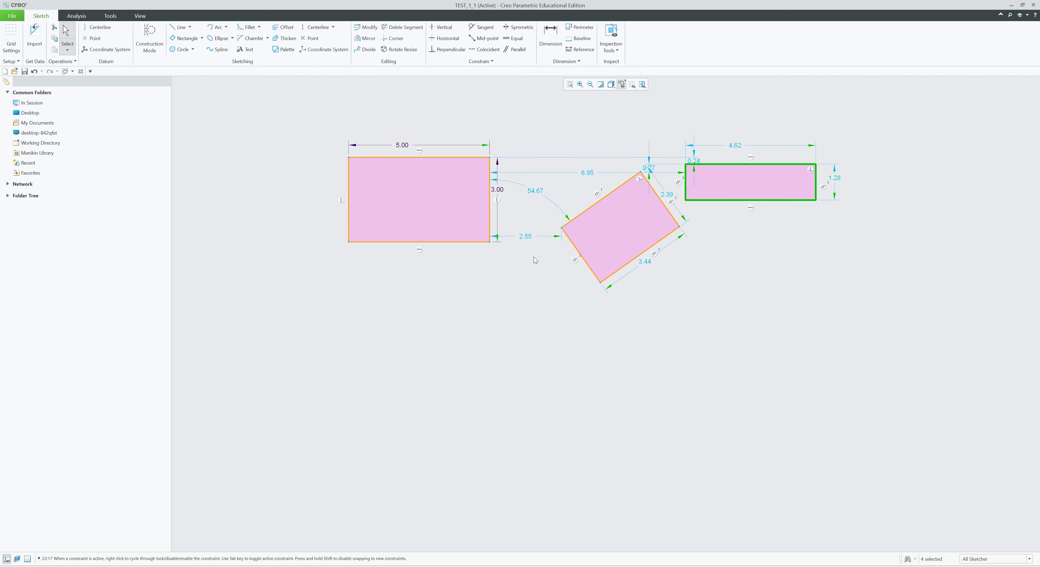
Step: Draw a Center Rectangle about 5.23 by 3.69, with its upper edge about 3.04 below the 5 by 3 rectangle
left_click(202, 39)
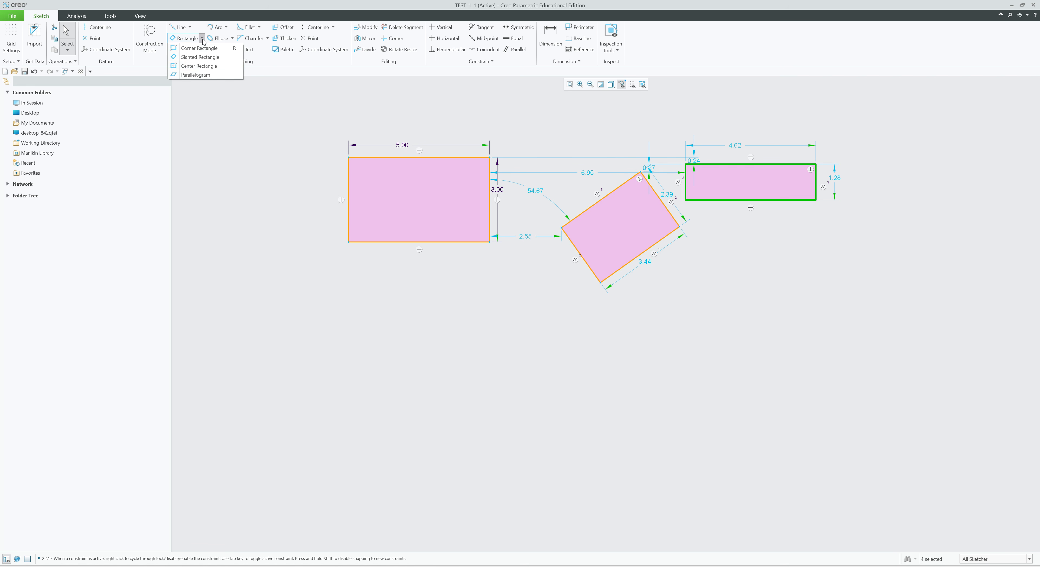
left_click(199, 66)
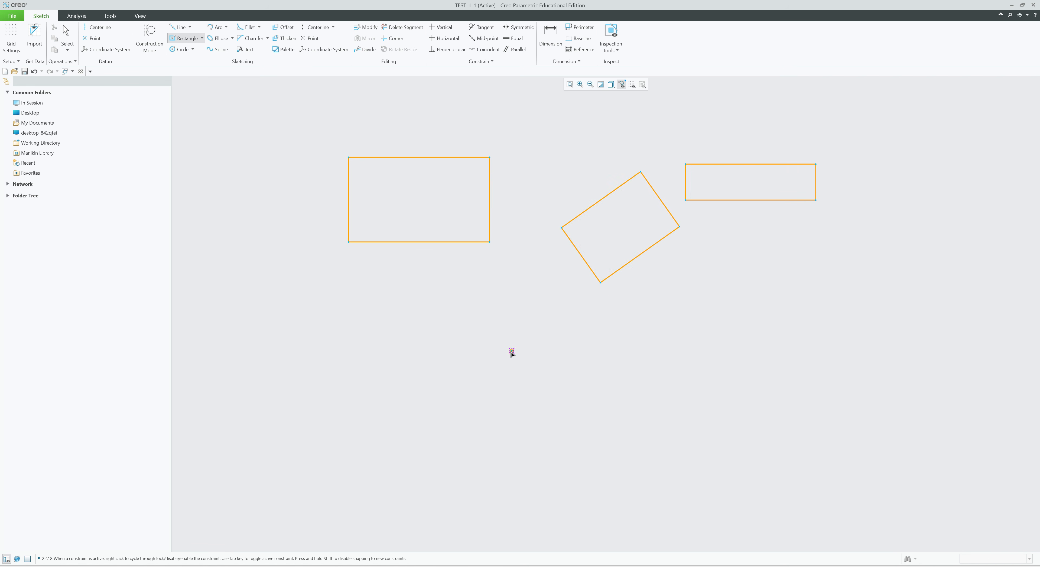
left_click(563, 380)
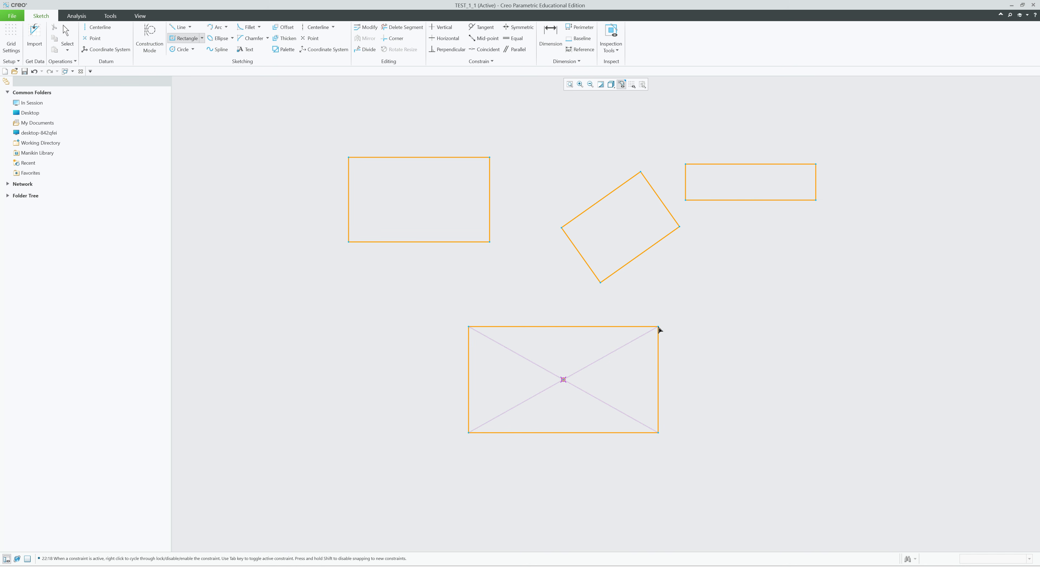
left_click(638, 327)
middle_click(731, 343)
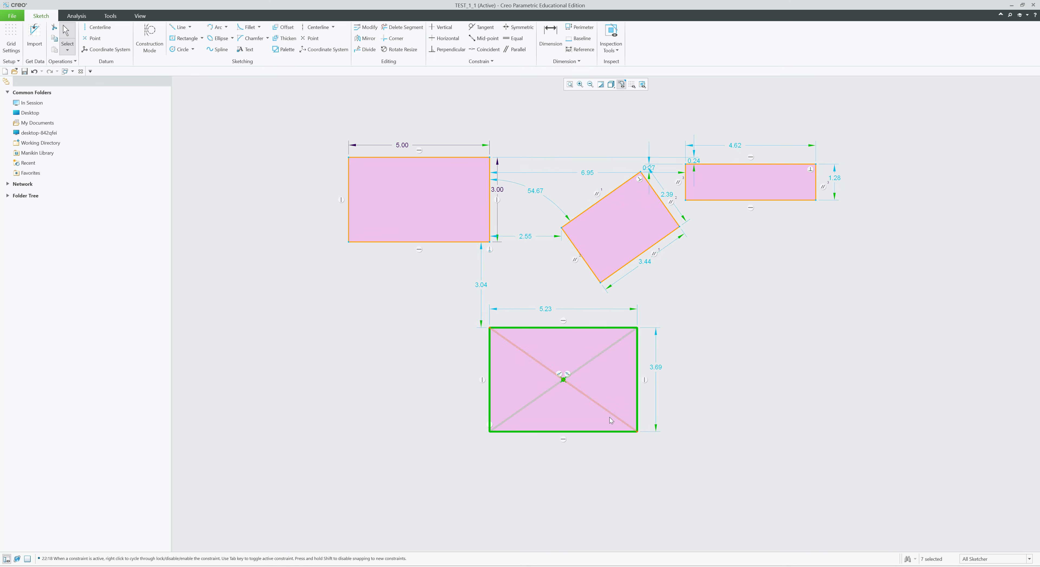
left_click(770, 394)
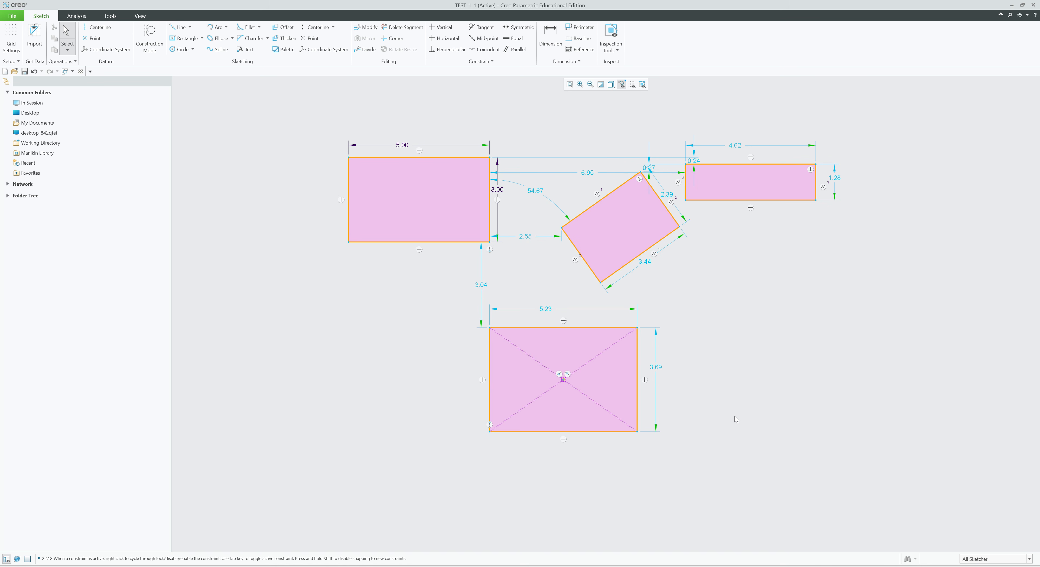
Step: Draw a second Center Rectangle about 5.55 by 3.69, about 2.17 to the right of the first center rectangle
left_click(183, 37)
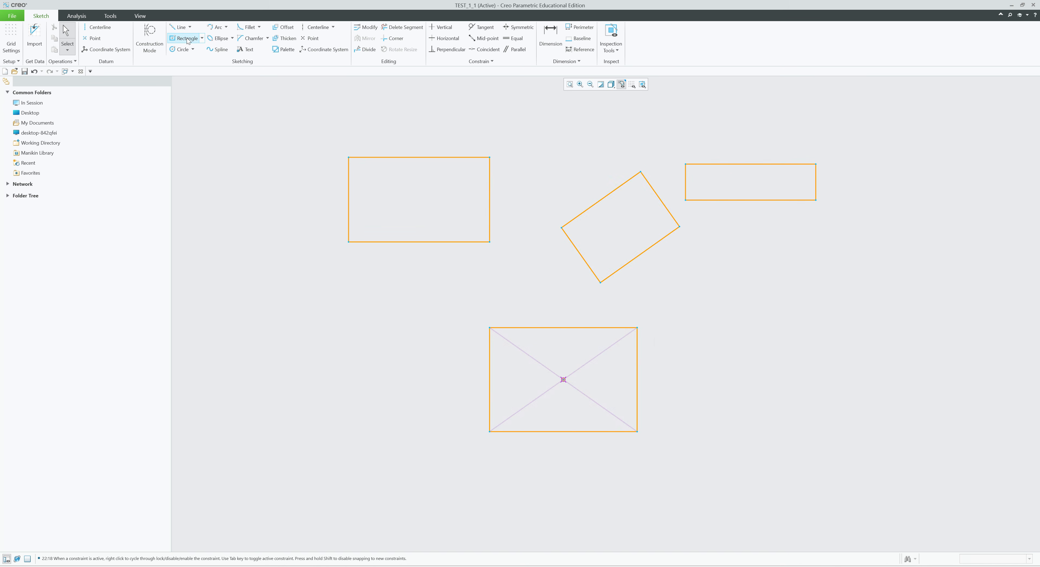
left_click(754, 344)
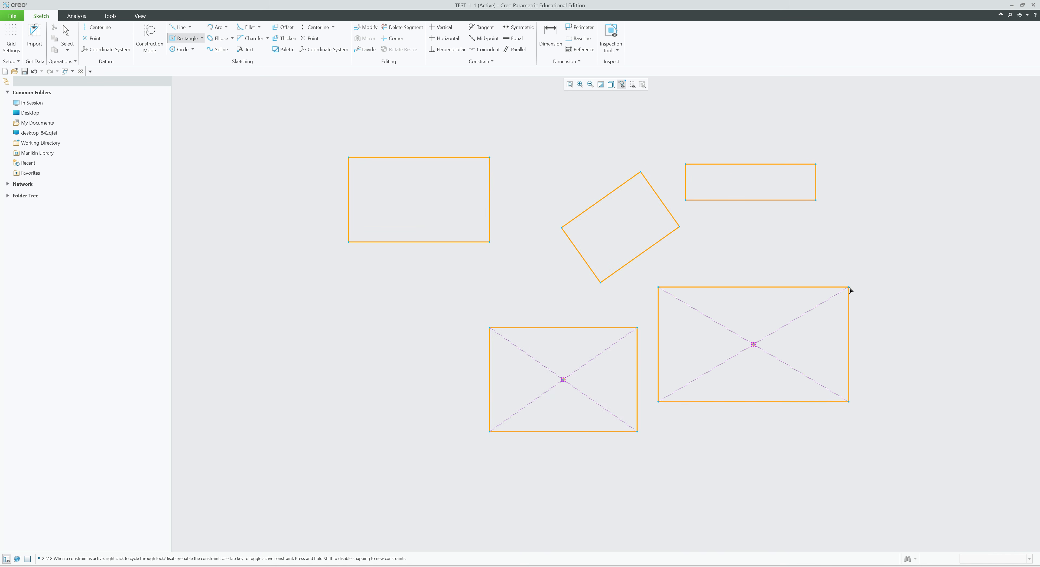
middle_click(846, 284)
left_click(776, 342)
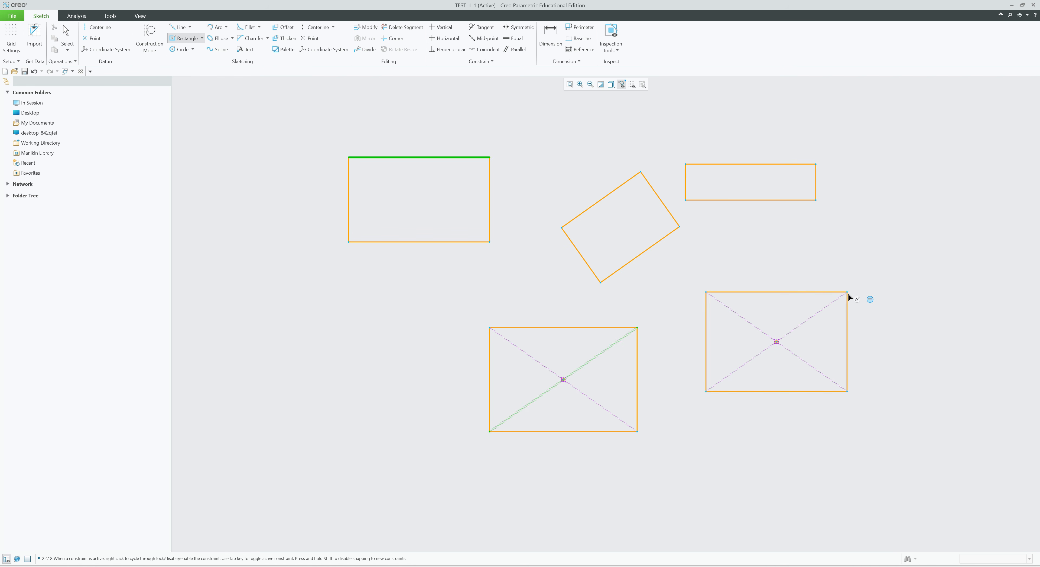
left_click(854, 290)
middle_click(901, 295)
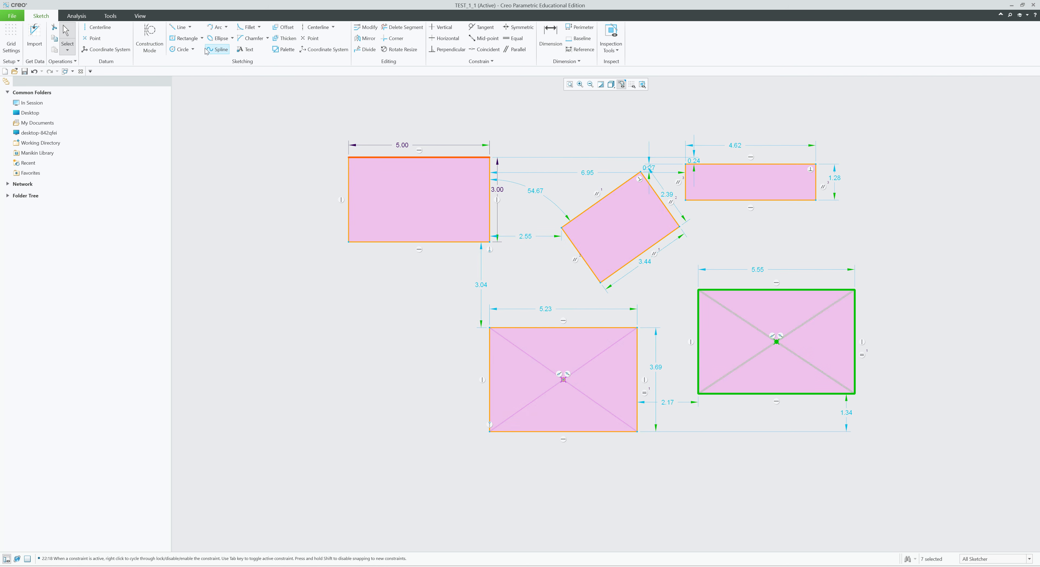
Step: Draw a slanted Parallelogram to the lower left of the 5 by 3 rectangle, with its upper corner about 2.13 below that rectangle
left_click(202, 38)
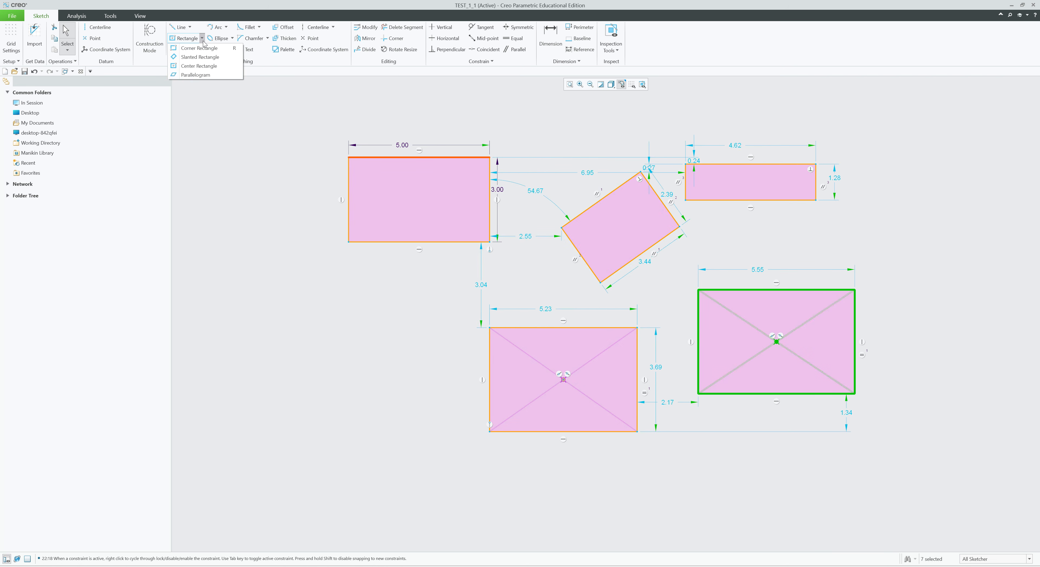
left_click(196, 75)
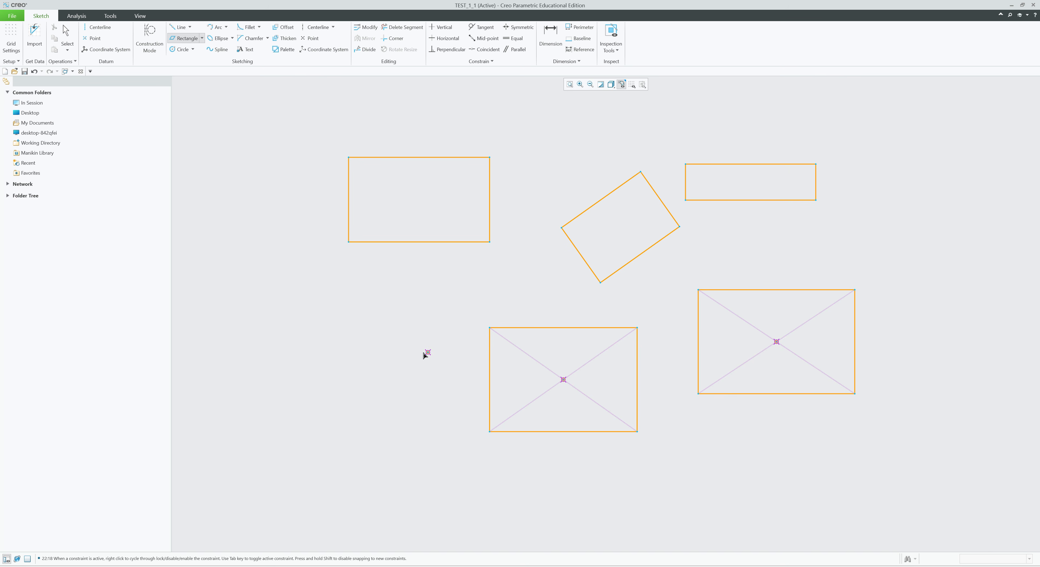
left_click(246, 341)
left_click(335, 302)
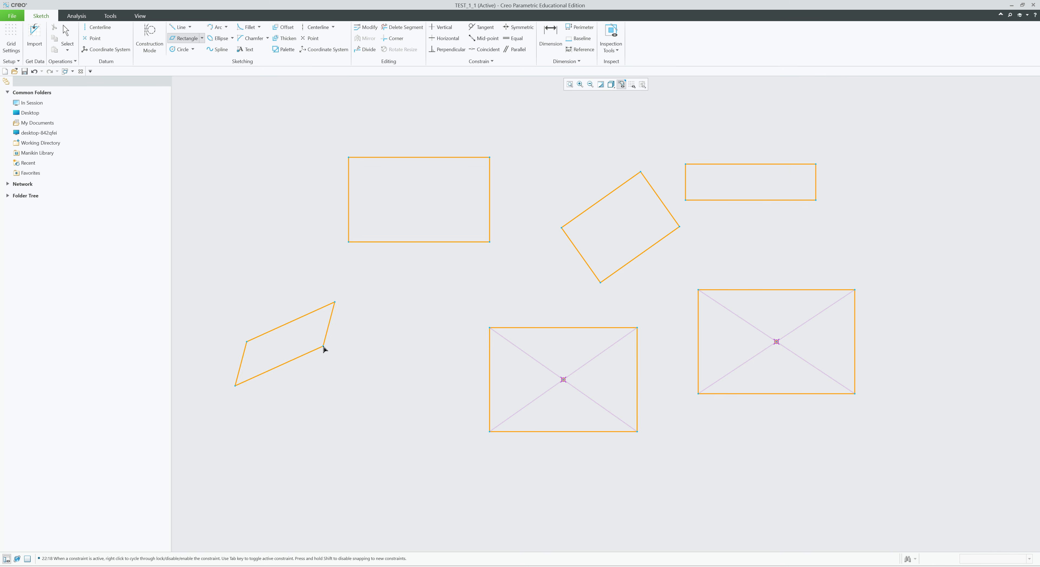
left_click(297, 359)
middle_click(365, 406)
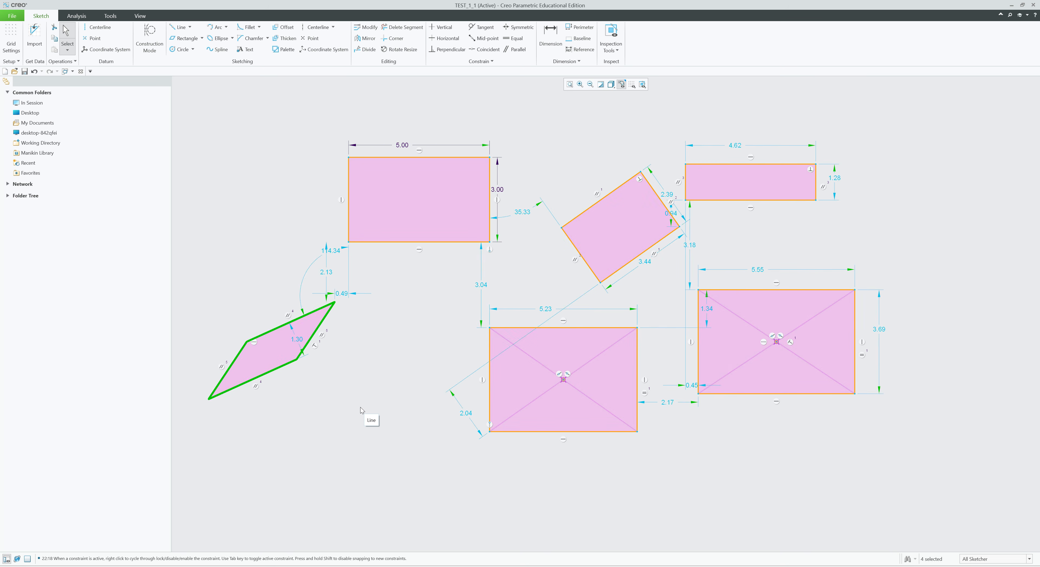
Step: Delete all rectangles and the parallelogram together with their dimensions to clear the sketch
scroll(481, 328, "down", 2)
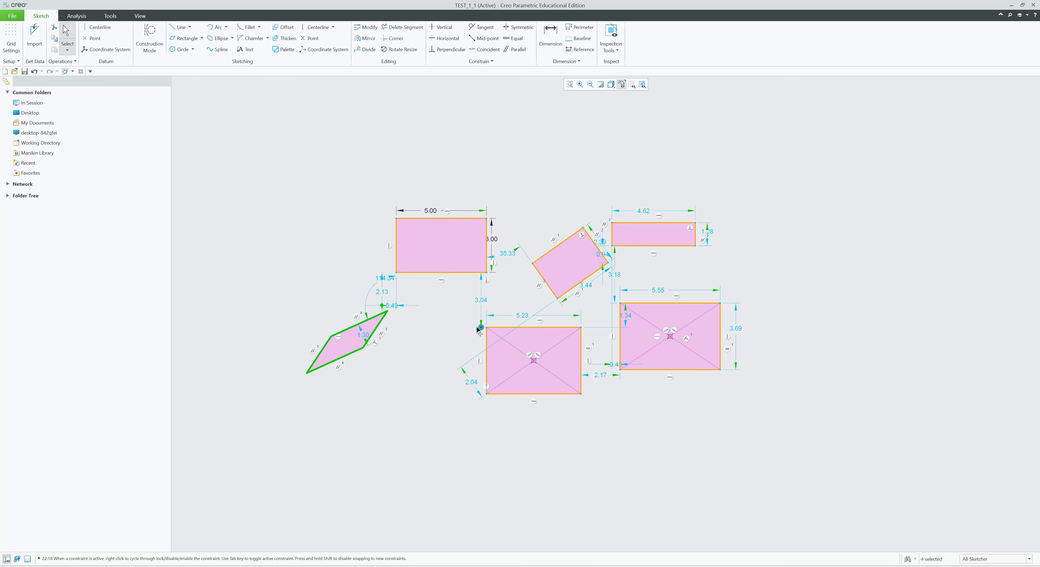
left_click_drag(242, 173, 743, 415)
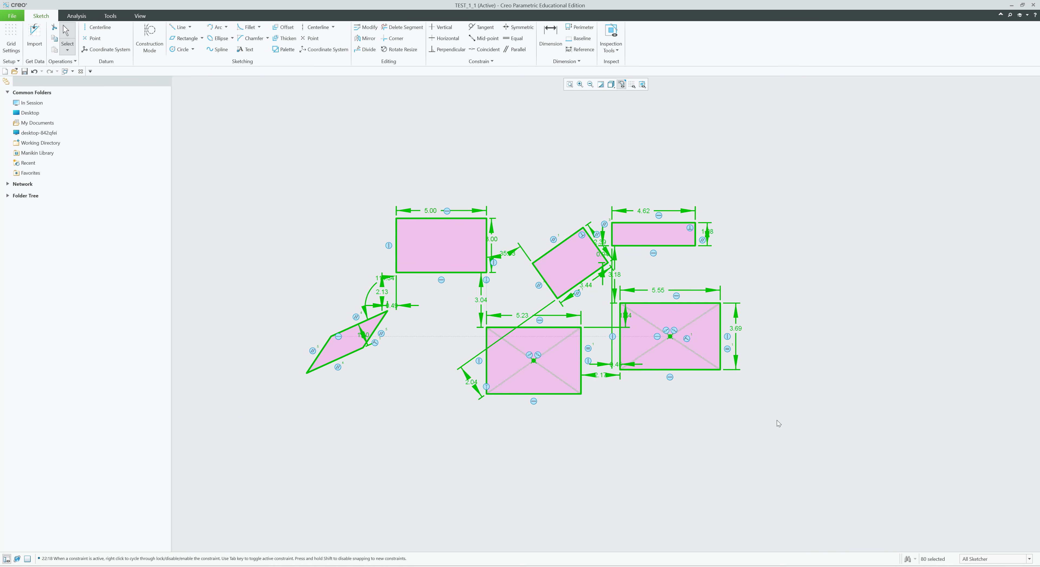
key("Delete")
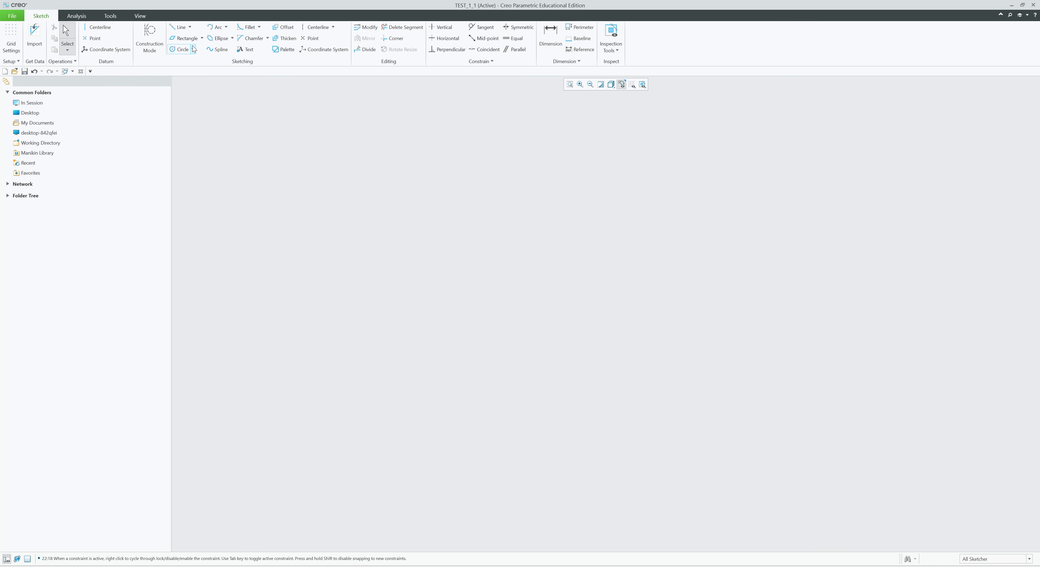
Step: Draw a Center and Point circle about 10.79 in diameter in the middle of the empty sketch
left_click(193, 50)
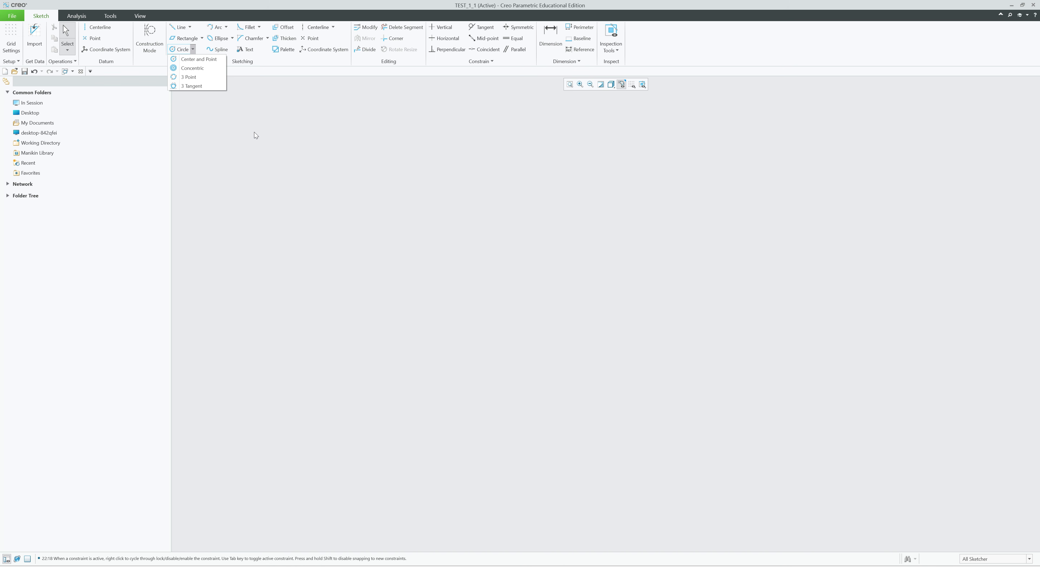
left_click(194, 60)
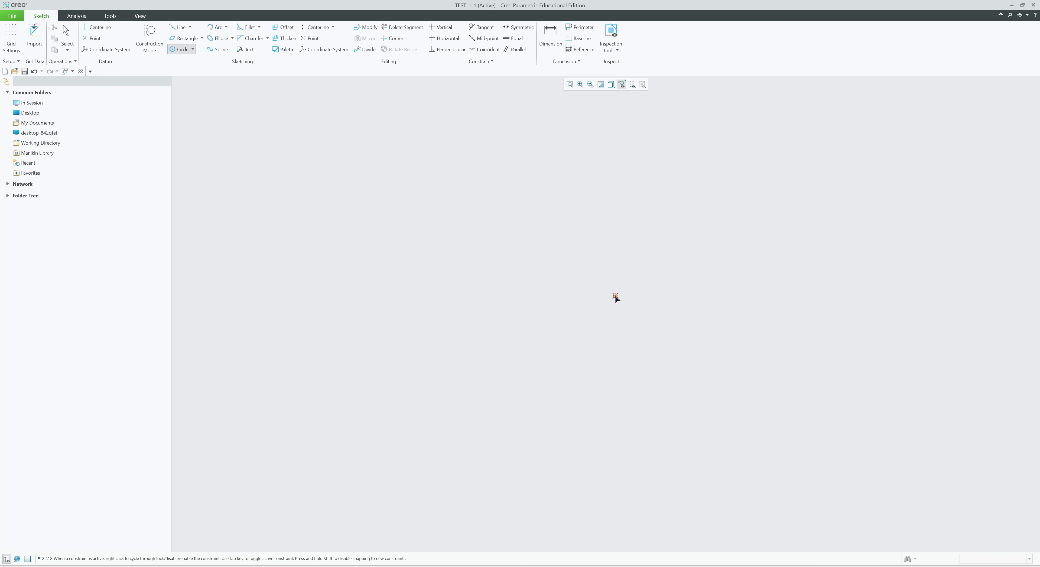
left_click(562, 263)
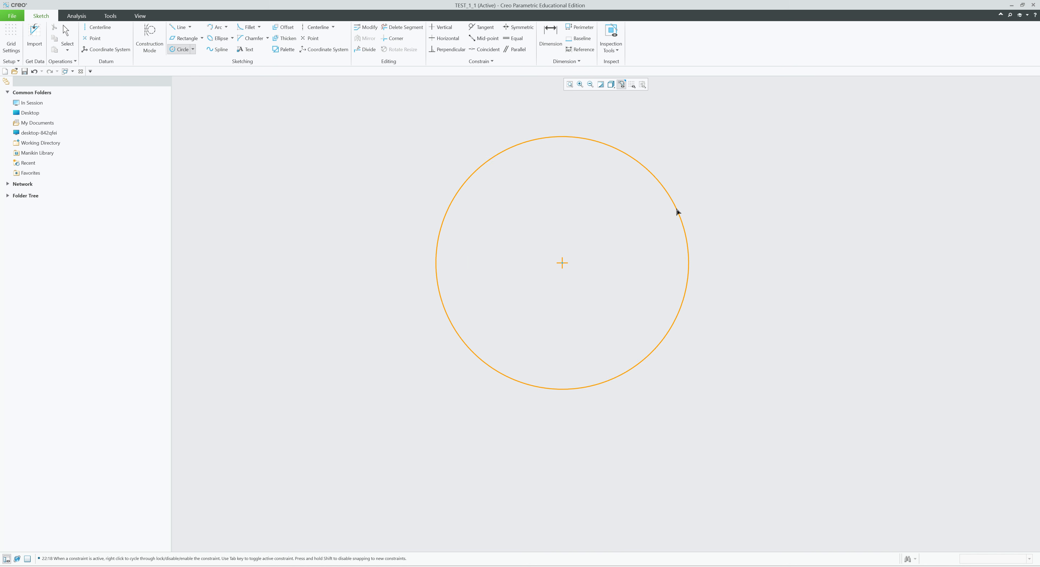
left_click(576, 167)
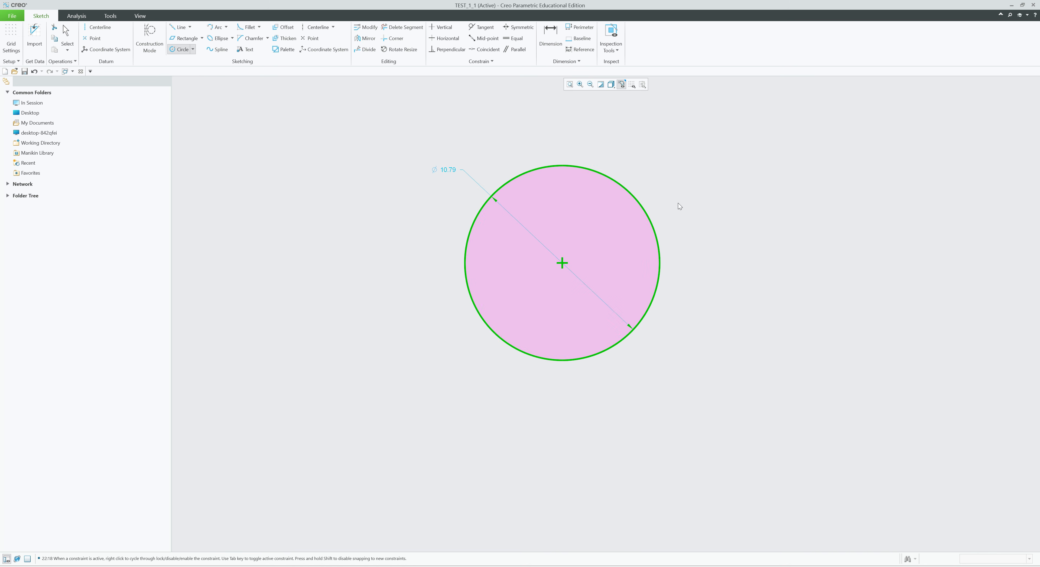
middle_click(677, 203)
Step: Set the circle's diameter to 10
double_click(450, 169)
type("2")
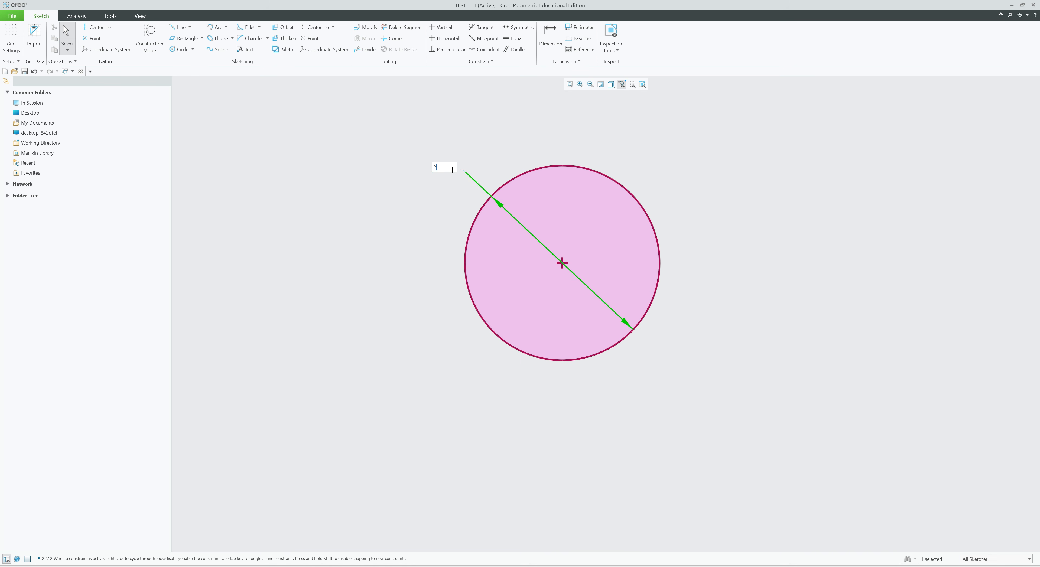
key("Return")
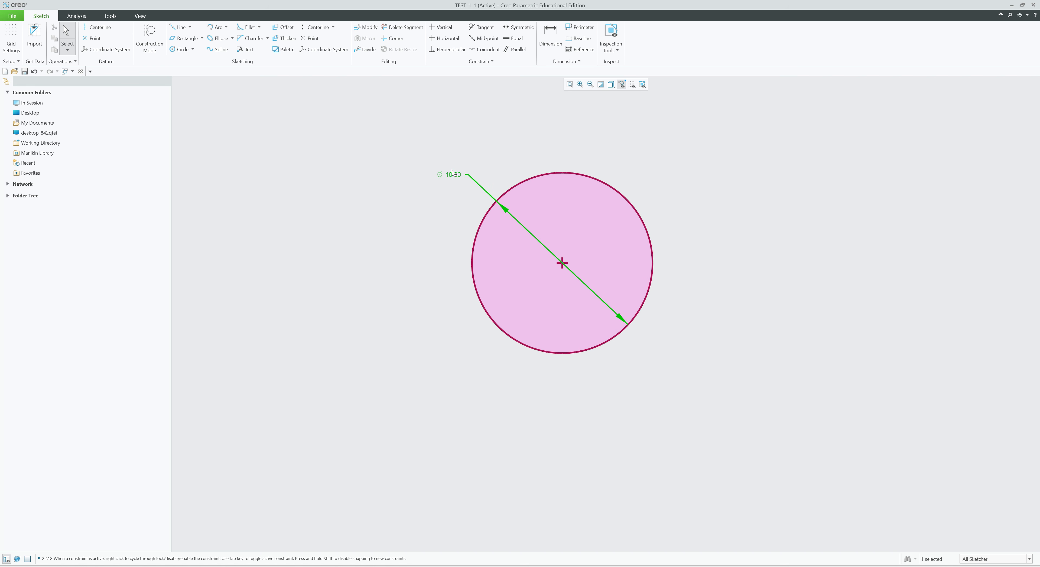
left_click(722, 293)
scroll(610, 287, "up", 2)
scroll(621, 288, "down", 1)
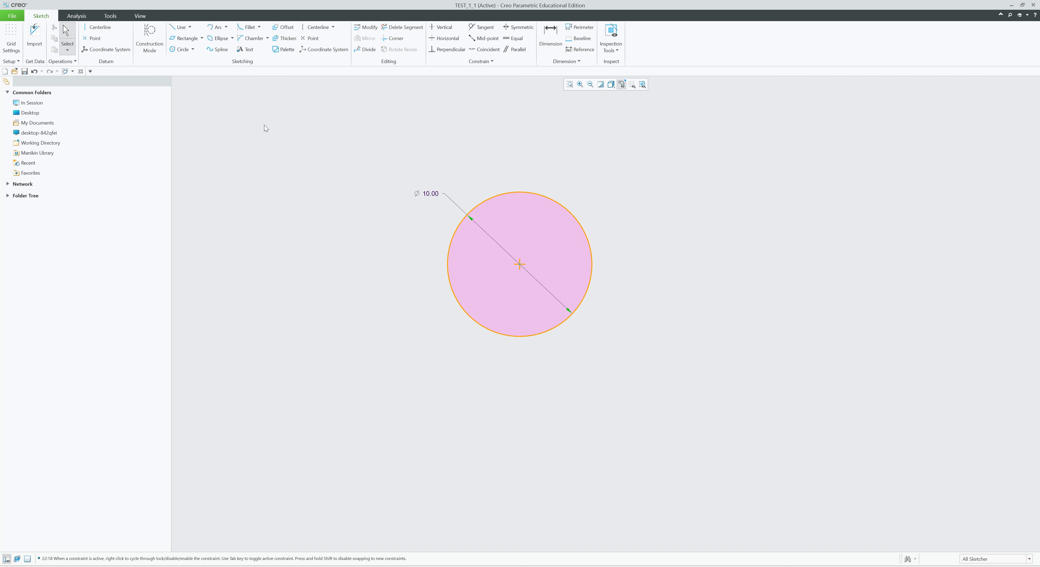
Step: Draw a series of increasingly larger Concentric circles around the 10 diameter circle
left_click(193, 49)
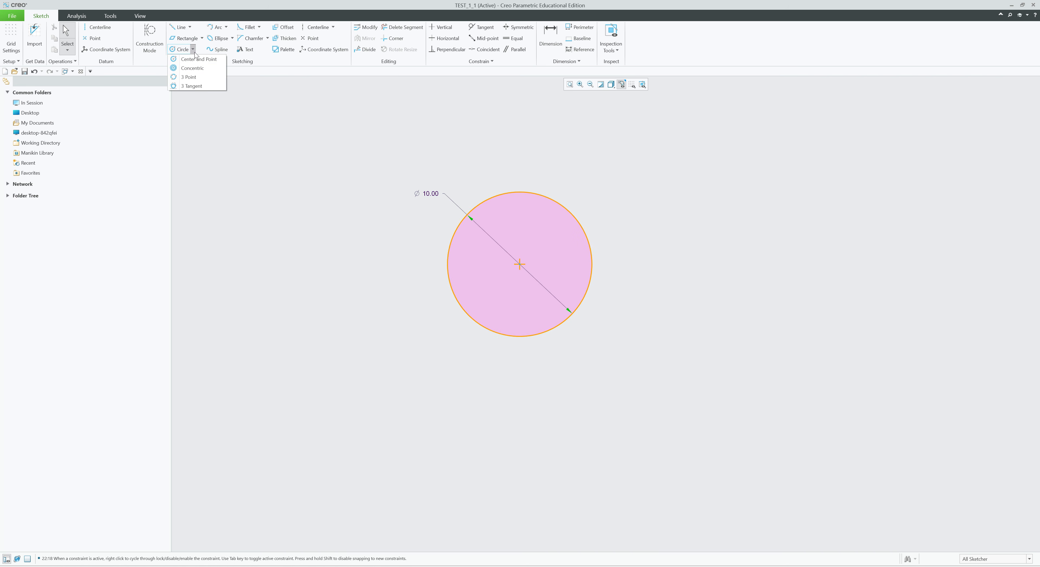
left_click(196, 68)
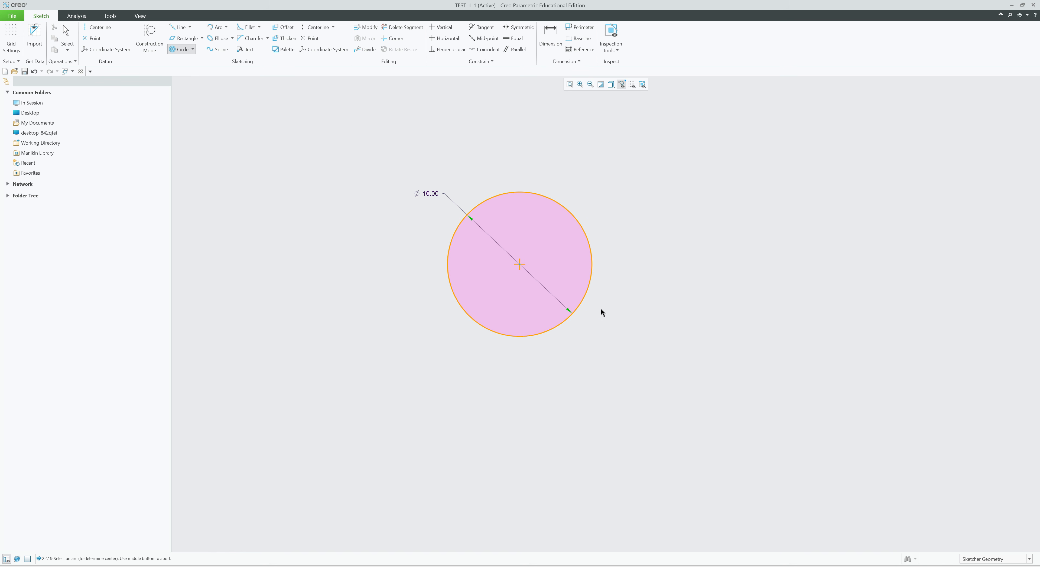
left_click(589, 285)
left_click(591, 288)
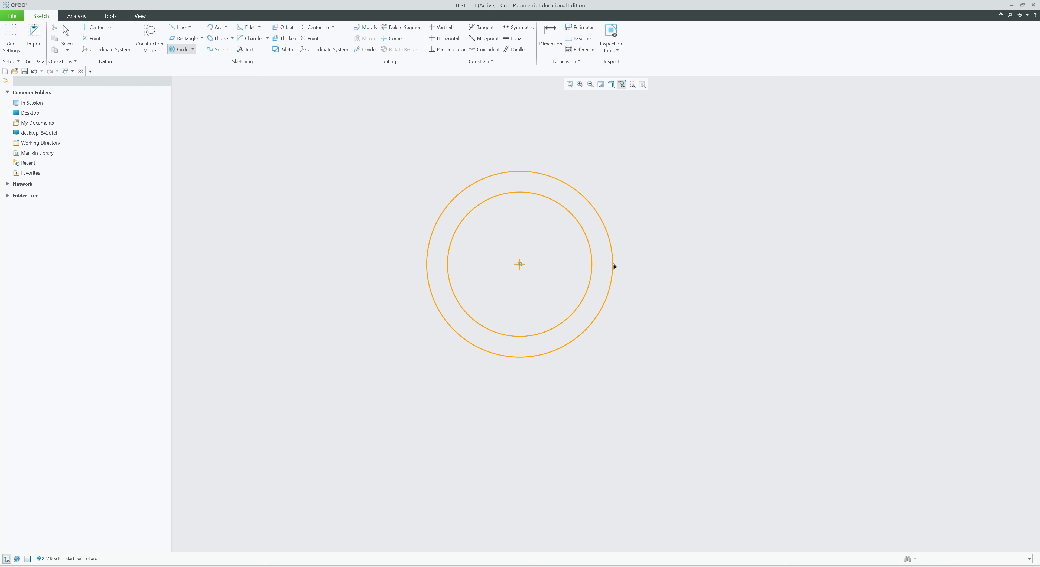
left_click(613, 266)
left_click(626, 267)
left_click(637, 266)
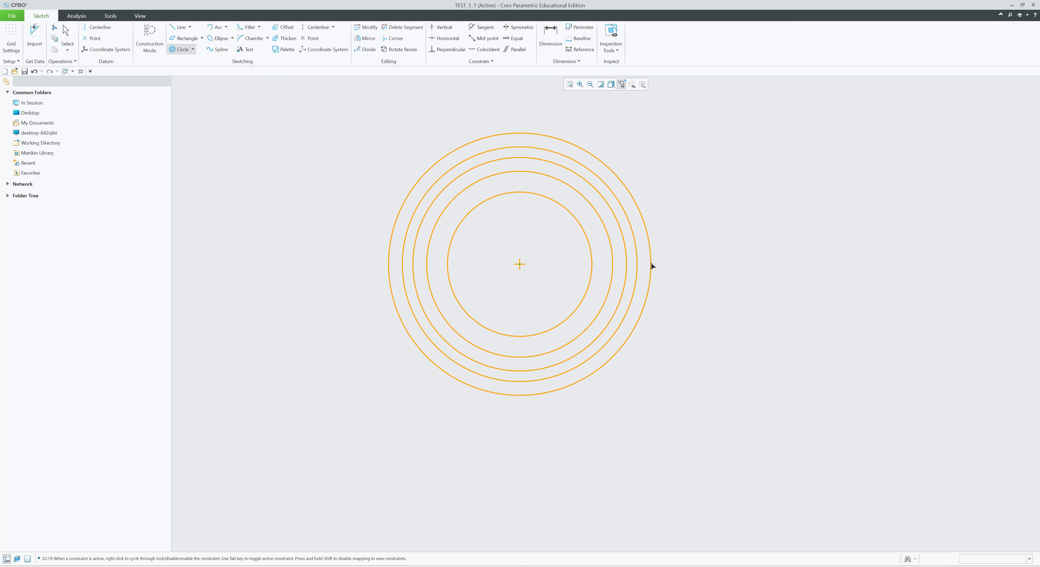
left_click(648, 265)
left_click(669, 264)
left_click(683, 262)
left_click(705, 258)
left_click(714, 257)
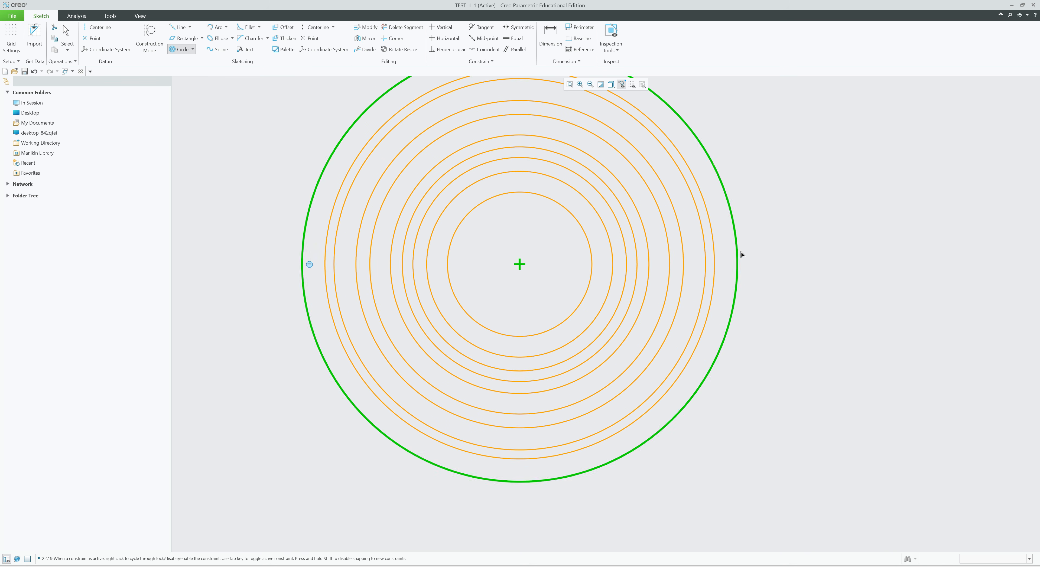
left_click(740, 252)
left_click(751, 250)
left_click(761, 249)
left_click(771, 248)
left_click(785, 246)
left_click(810, 246)
left_click(815, 245)
left_click(828, 245)
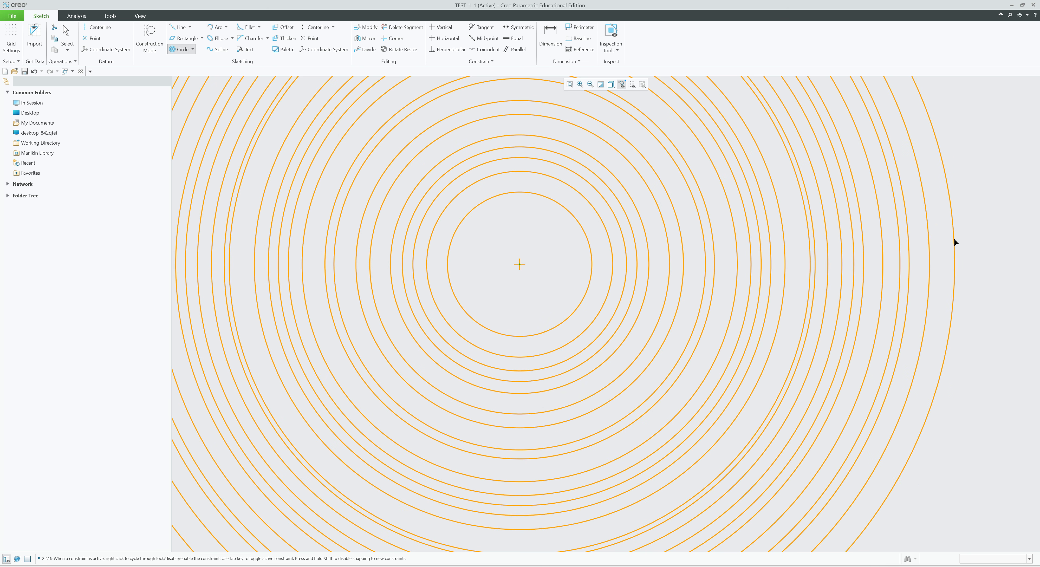
left_click(970, 243)
Step: Add more Concentric circles inside the 10 diameter circle and between the larger rings, and finish the command
left_click(554, 279)
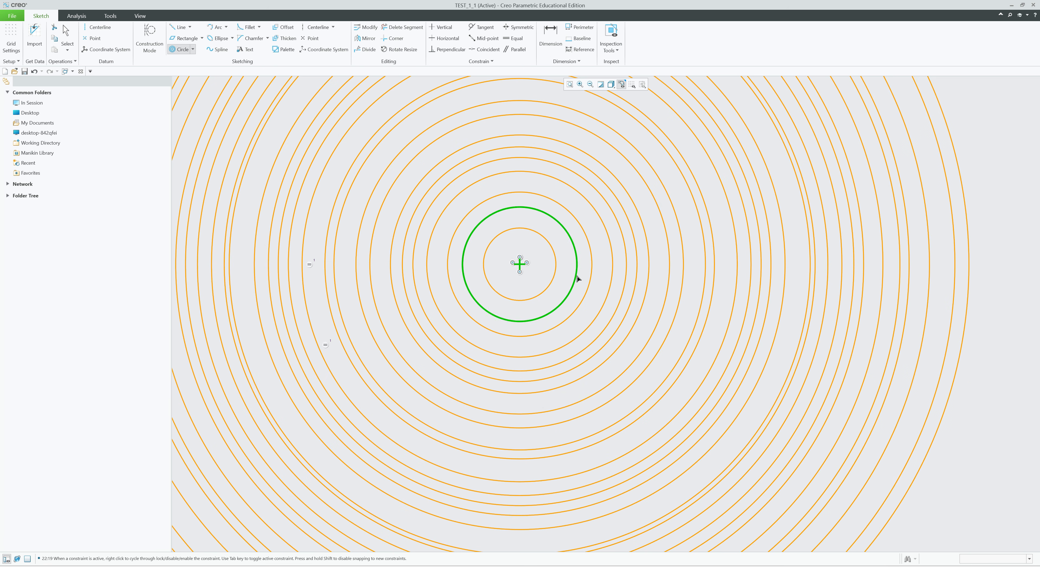
left_click(577, 278)
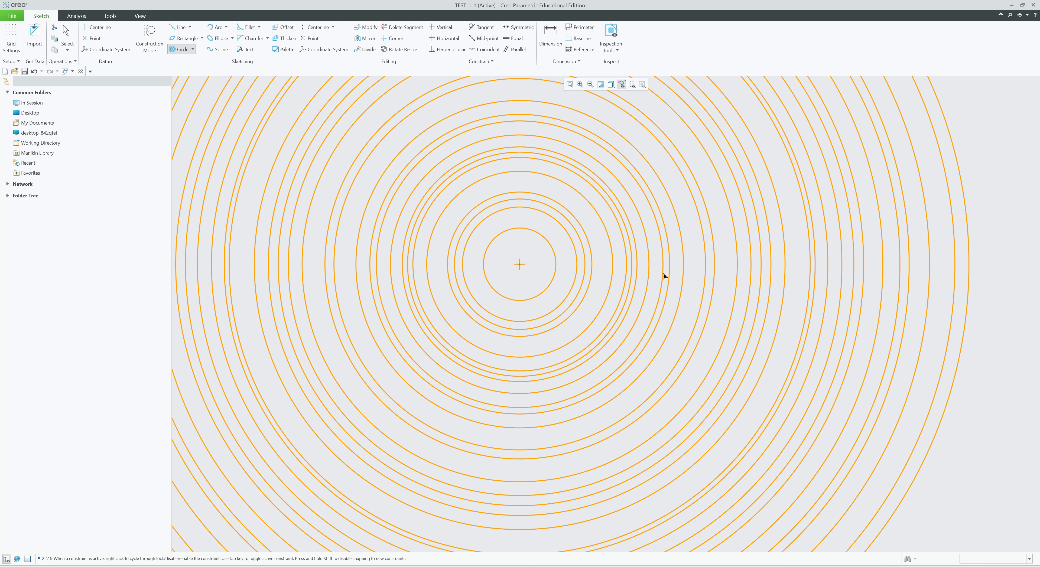
left_click(964, 273)
left_click(520, 265)
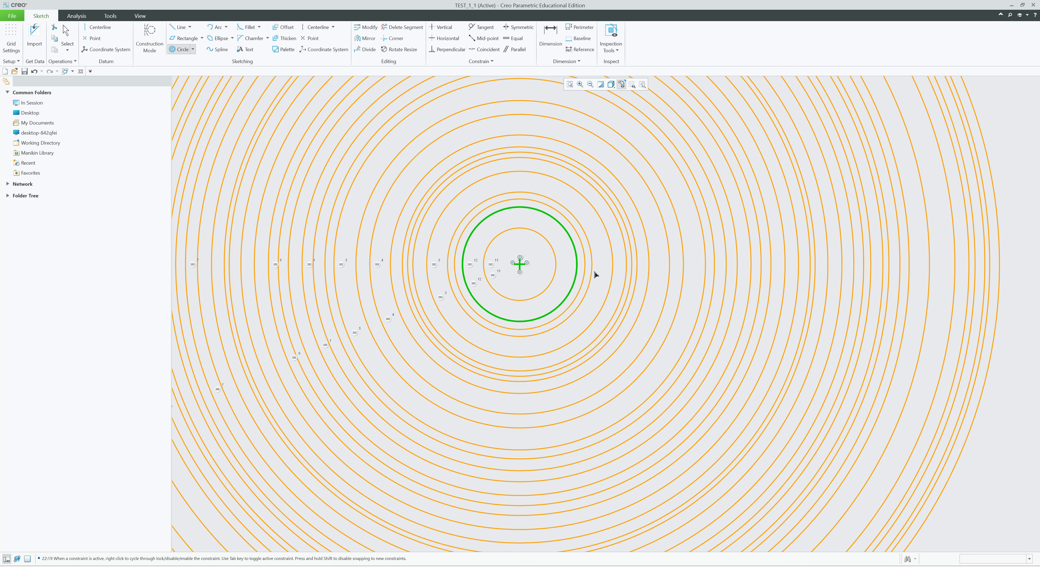
left_click(943, 286)
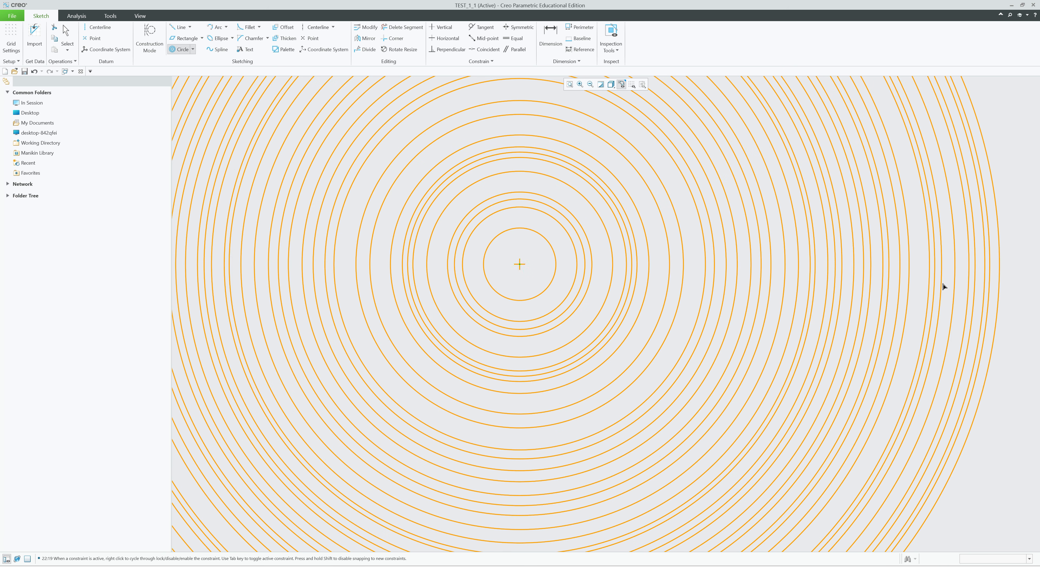
middle_click(910, 282)
scroll(538, 281, "up", 4)
scroll(541, 280, "down", 1)
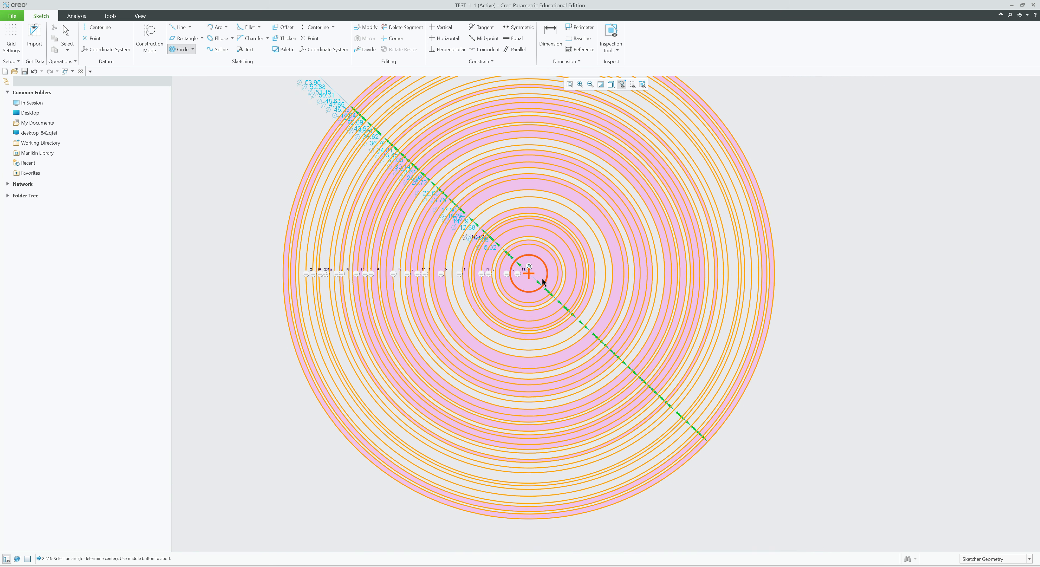
scroll(542, 278, "up", 3)
middle_click(733, 297)
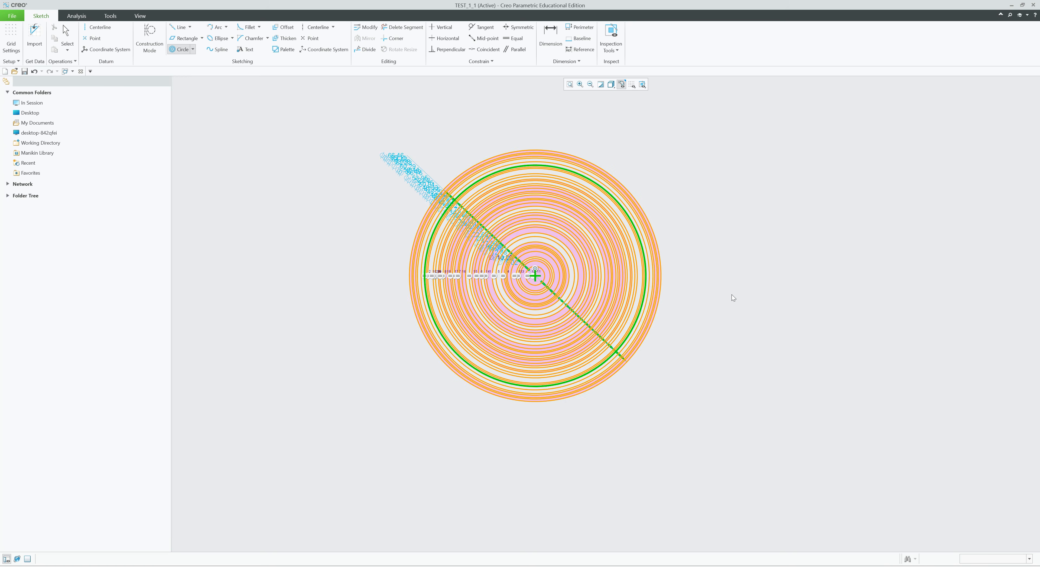
Step: Draw a 3 Point circle with its center about 64.01 to the right of and 27.51 above the concentric circles' center
key("ctrl+a")
left_click(193, 49)
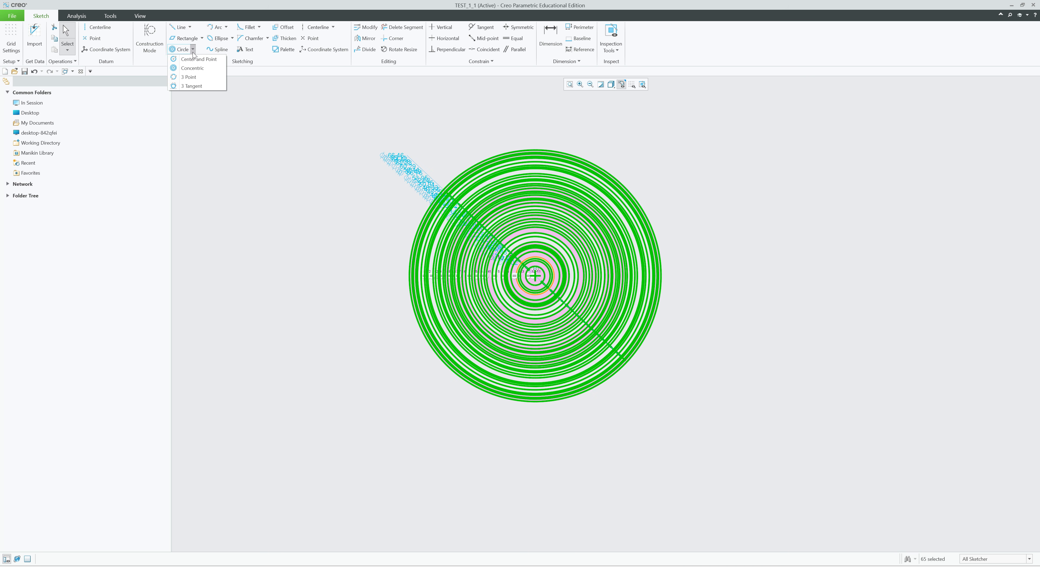
left_click(197, 59)
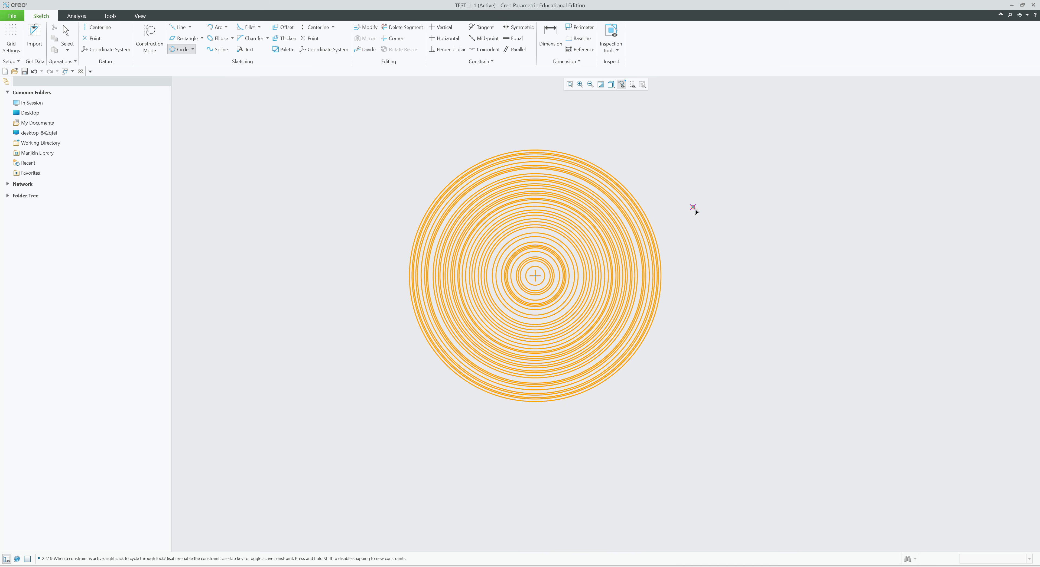
left_click(836, 155)
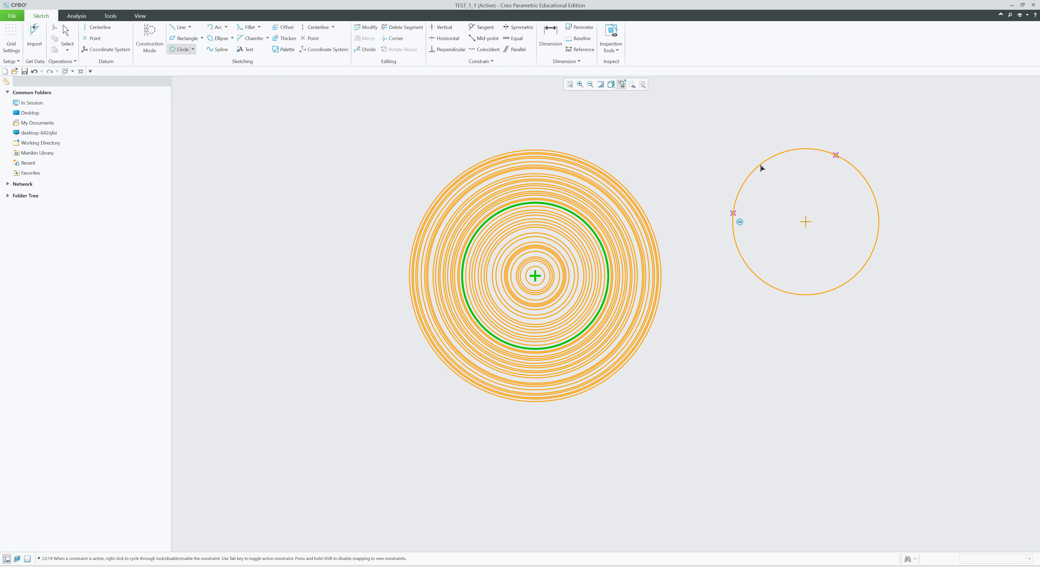
left_click(747, 136)
middle_click(779, 178)
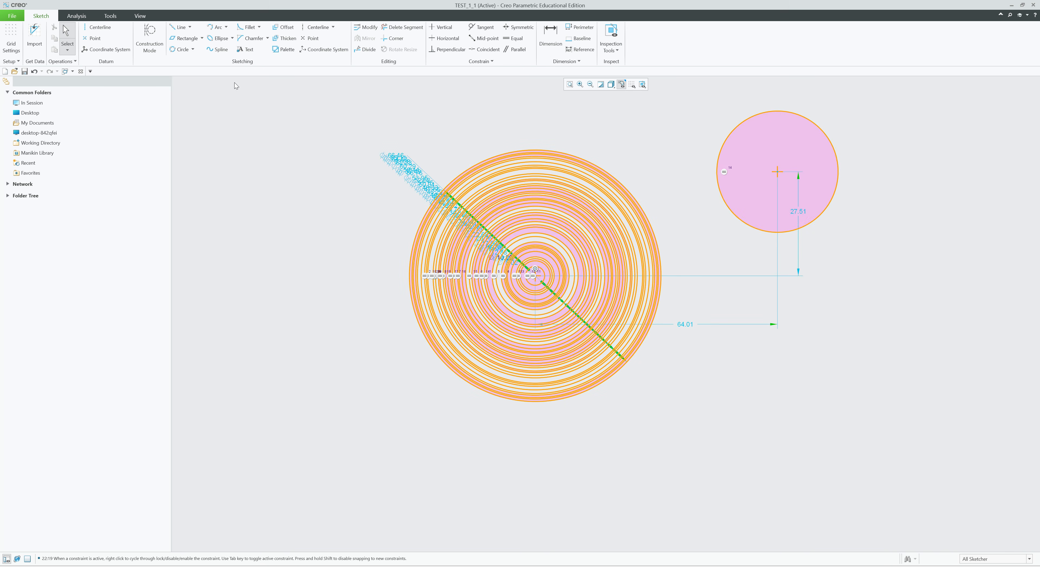
Step: Draw two more 3 Point circles, one about 20.92 in diameter left of the concentric circles and a larger one to their lower right
left_click(181, 49)
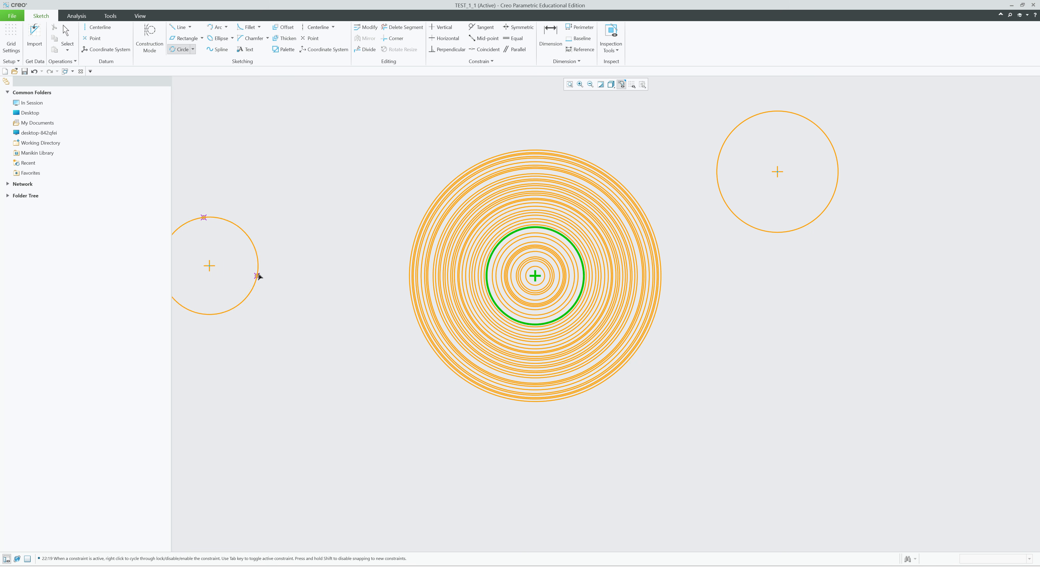
left_click(269, 230)
middle_click(300, 224)
left_click(181, 48)
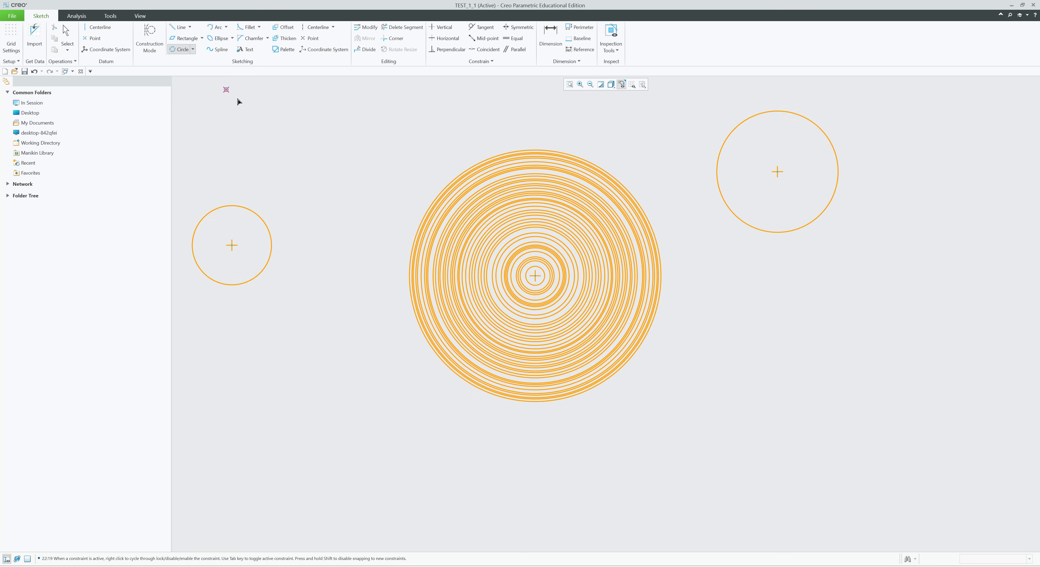
left_click(913, 331)
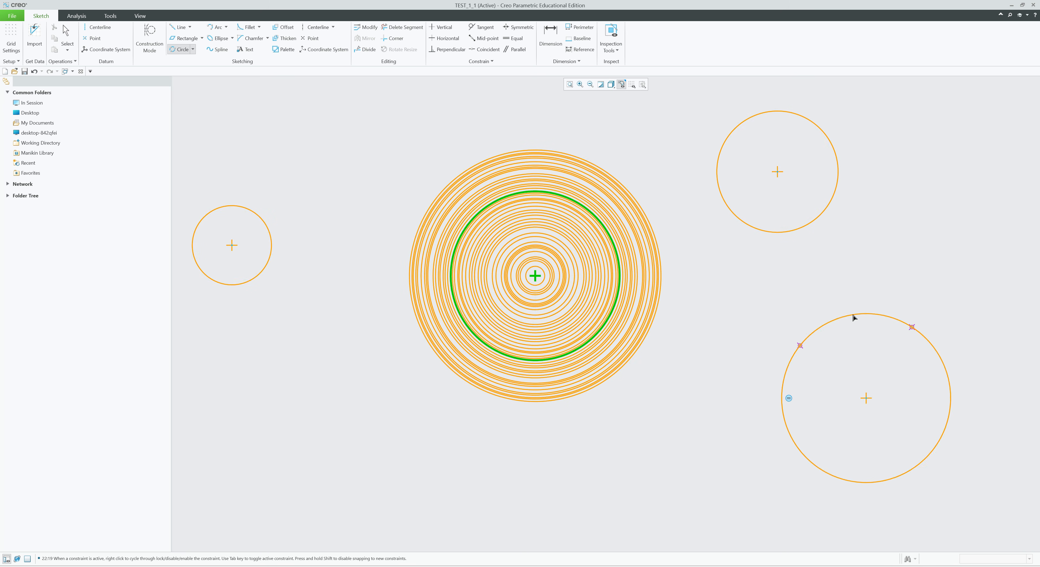
left_click(854, 307)
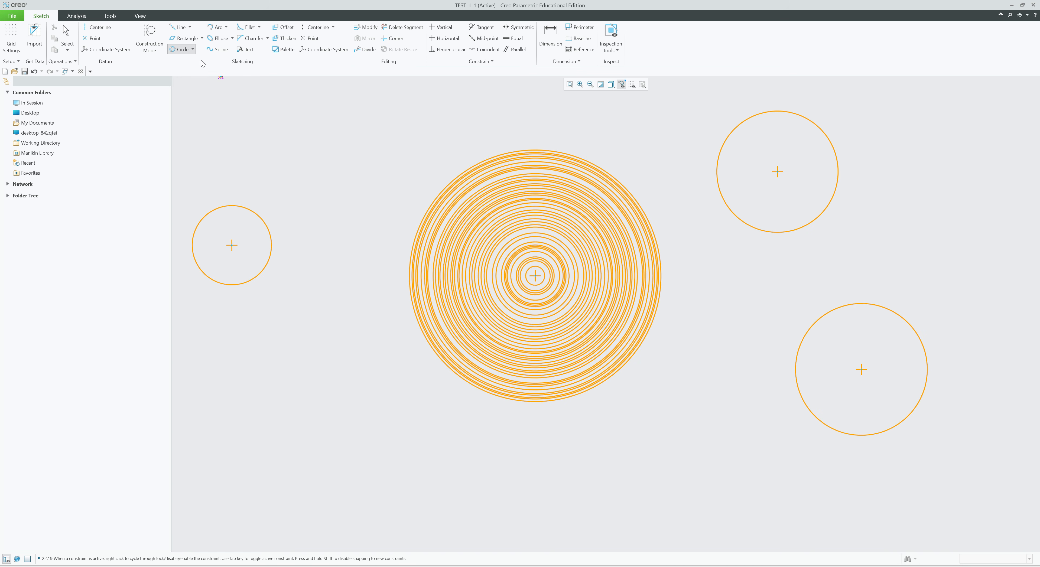
Step: Draw two sloped midpoint lines near the small far-left circle, about 70.48 long above it and about 76.90 long through it
left_click(193, 49)
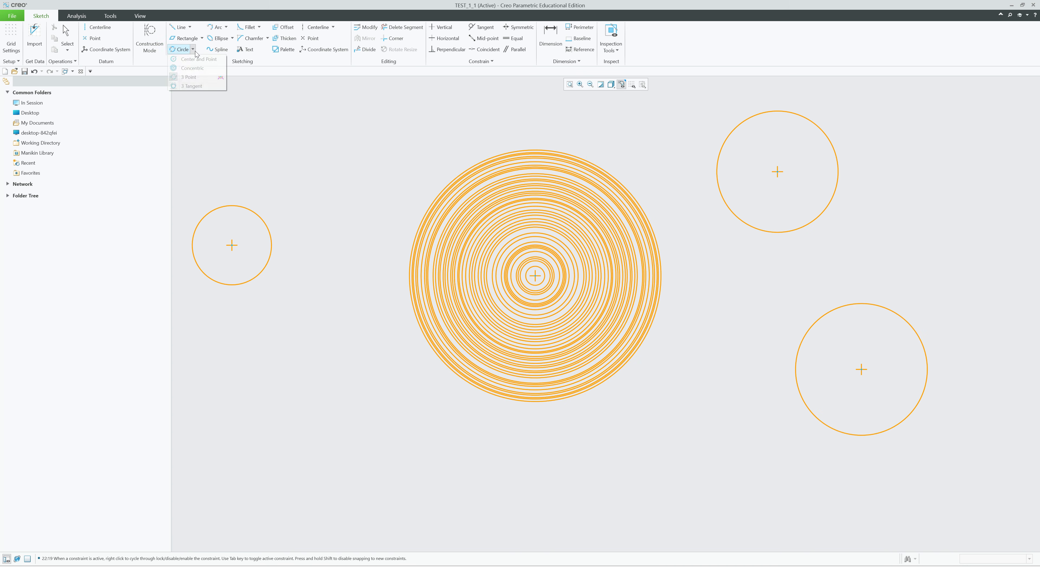
left_click(190, 89)
left_click(179, 27)
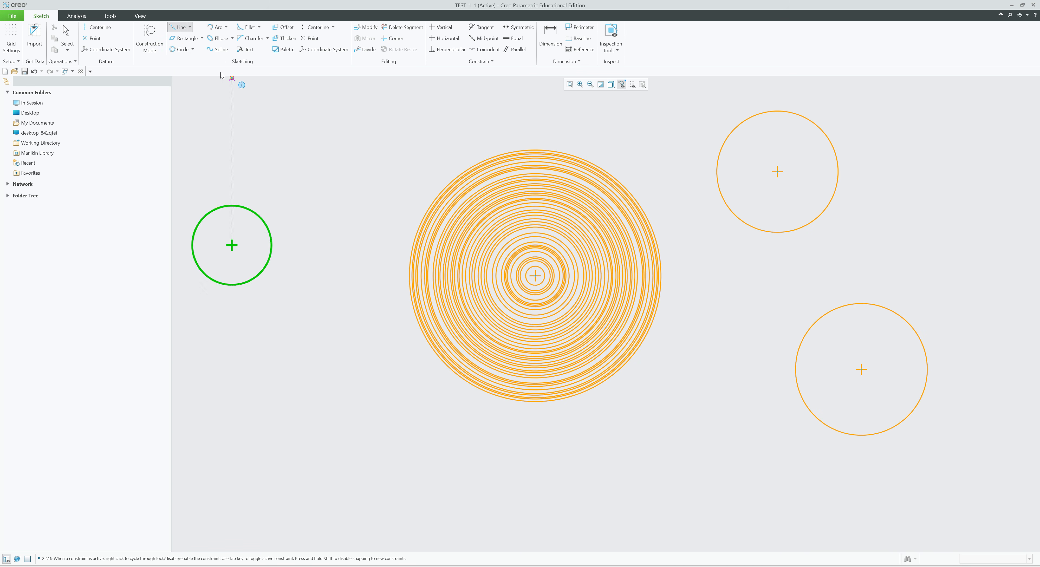
left_click(268, 130)
left_click(400, 118)
middle_click(337, 171)
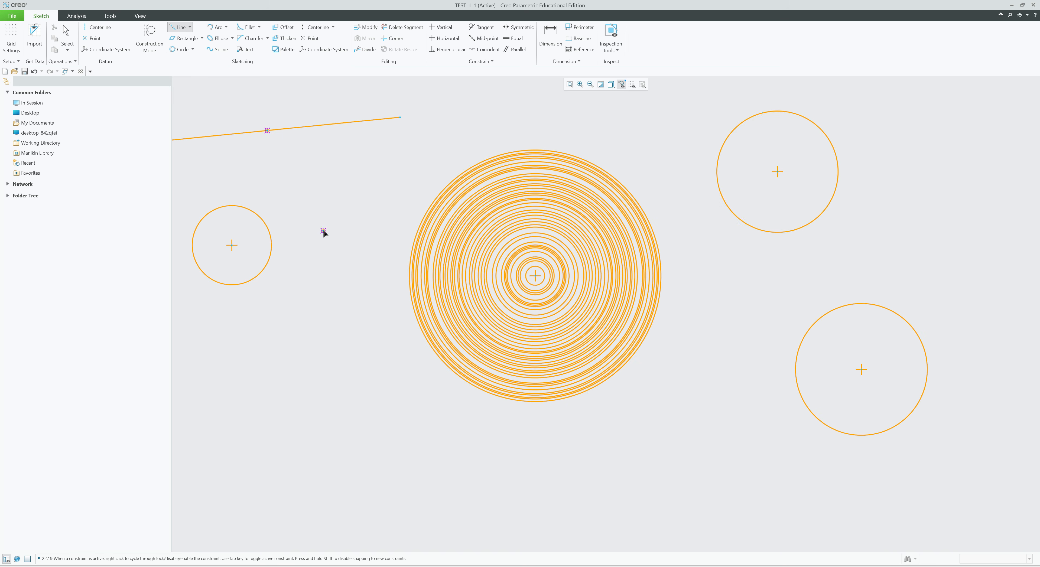
left_click(435, 137)
middle_click(393, 198)
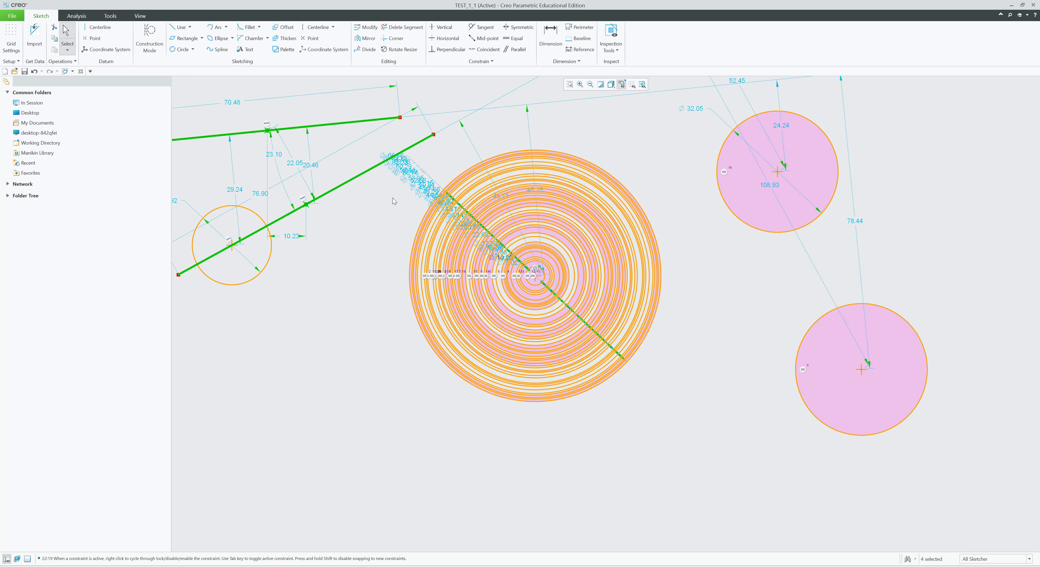
Step: Draw two converging midpoint lines in the empty area right of the circles, about 22.20° apart, the lower one about 112.36 long
scroll(378, 260, "up", 2)
scroll(314, 194, "down", 3)
scroll(420, 246, "up", 4)
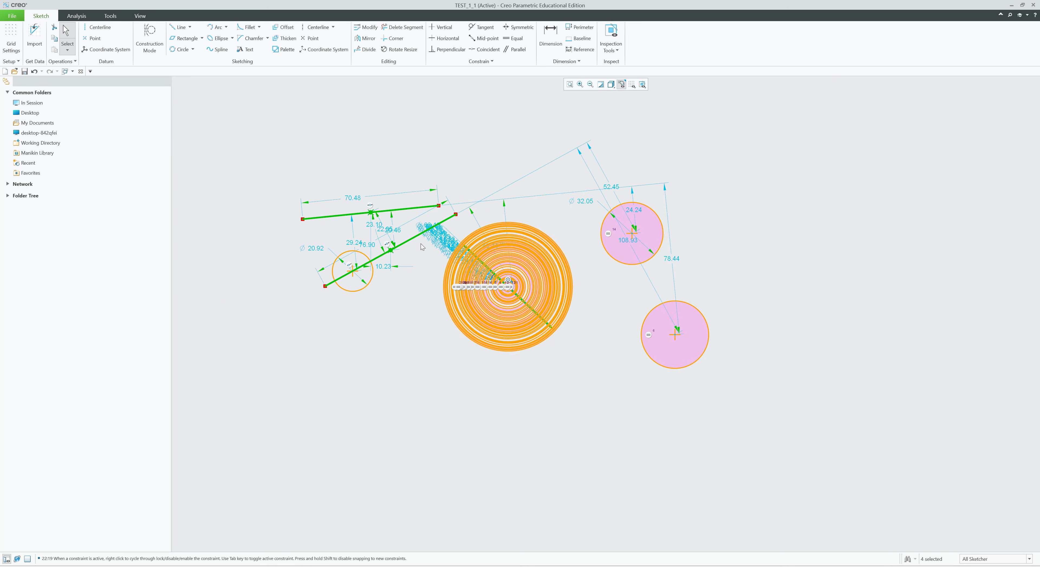
scroll(899, 297, "up", 2)
scroll(788, 289, "down", 5)
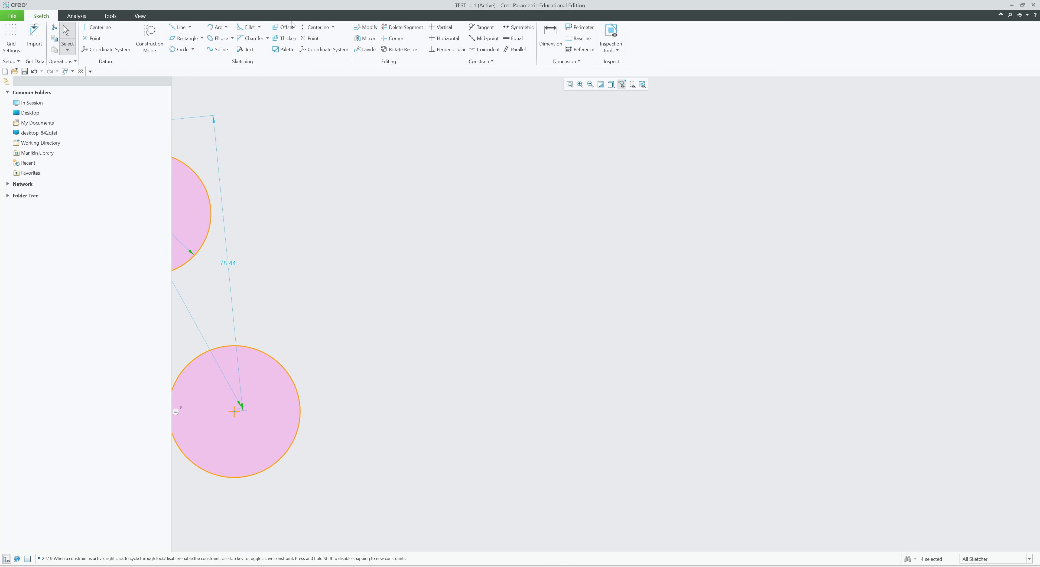
left_click(179, 27)
left_click(588, 261)
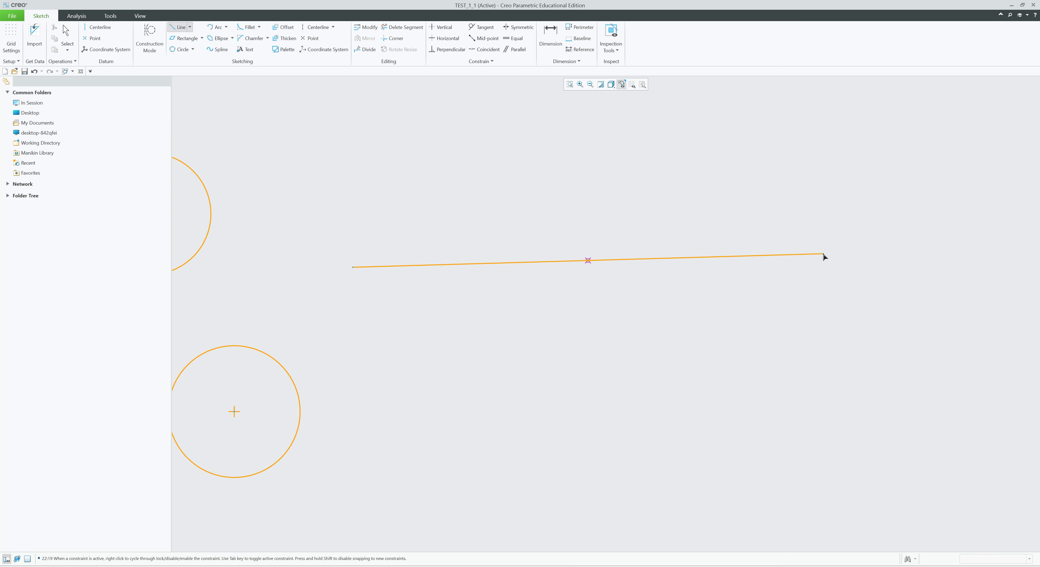
middle_click(824, 238)
left_click(796, 218)
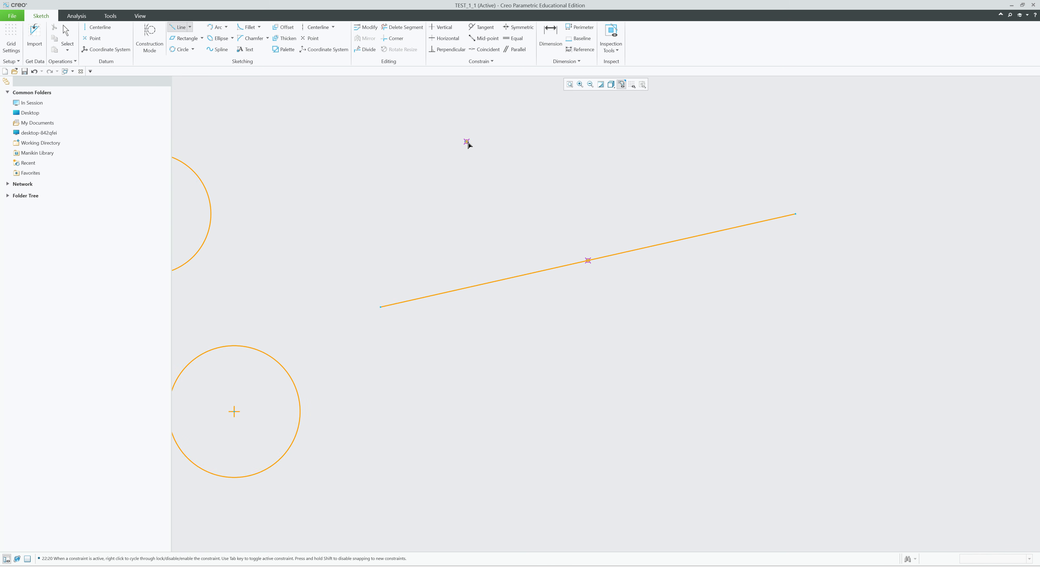
left_click(467, 143)
middle_click(932, 224)
middle_click(932, 224)
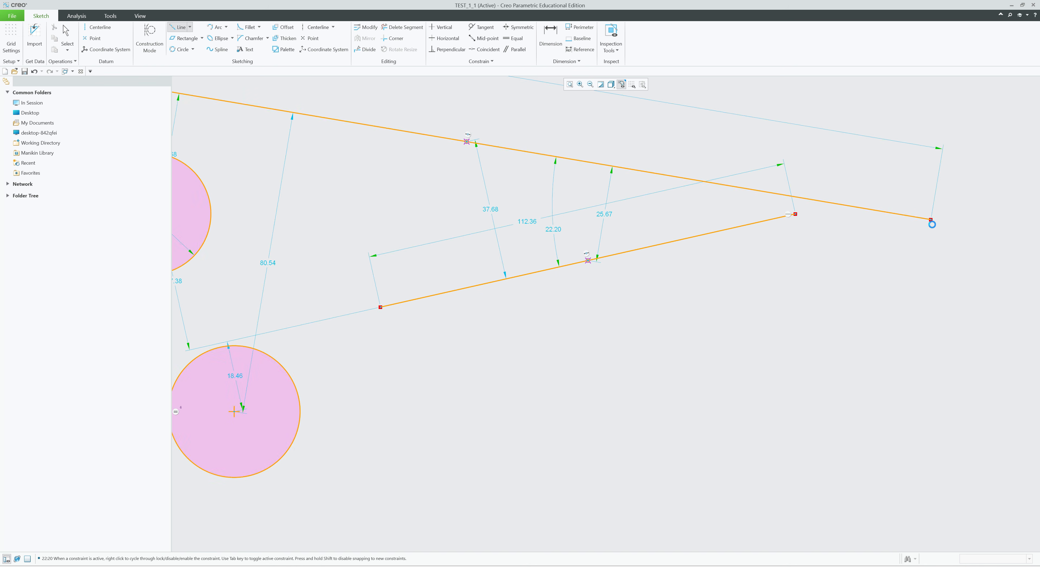
scroll(658, 186, "down", 1)
left_click(725, 340)
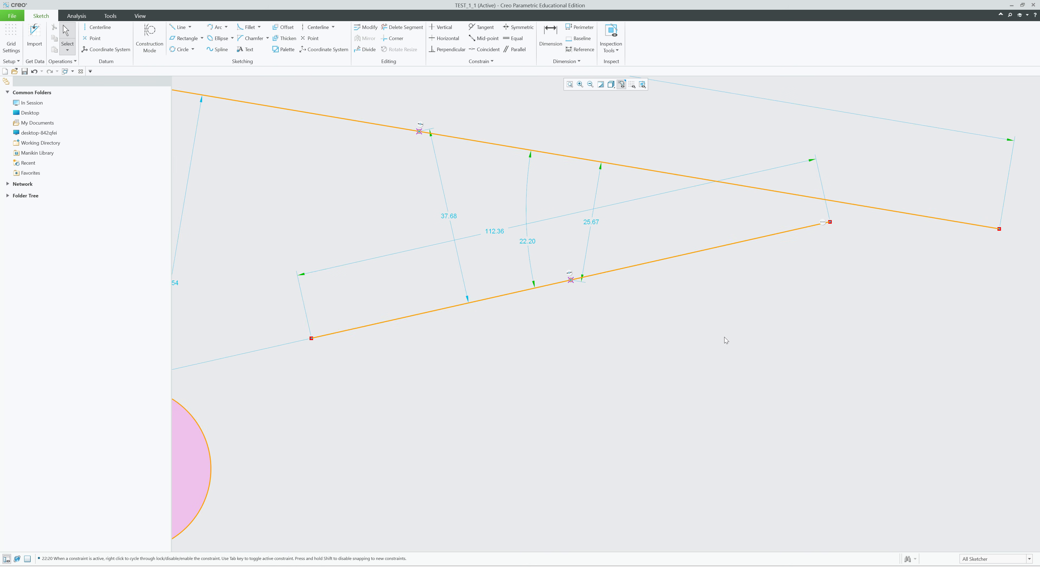
Step: Try to create a 3 Tangent circle from only the two converging lines
left_click(193, 49)
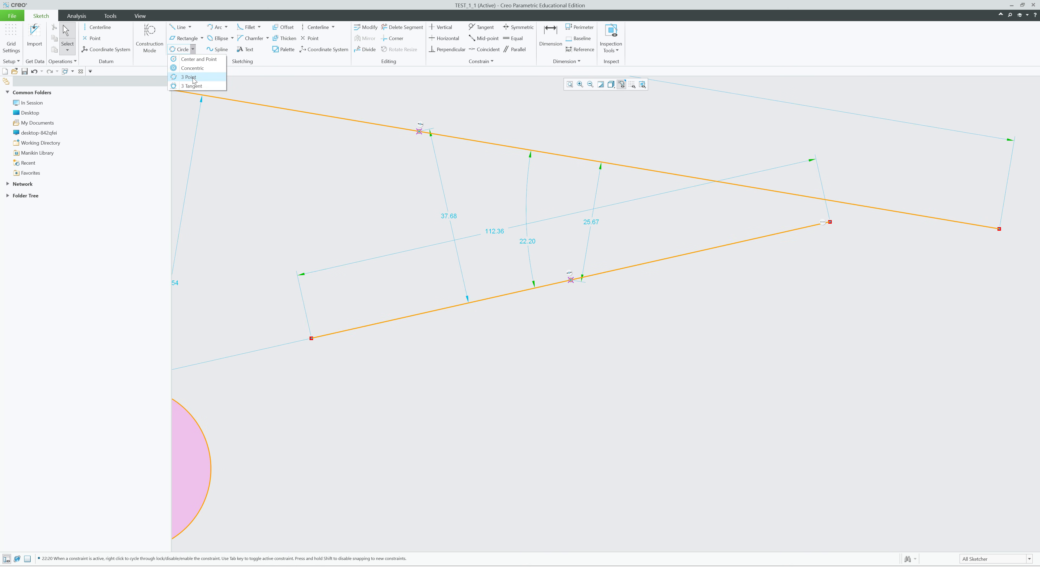
left_click(192, 86)
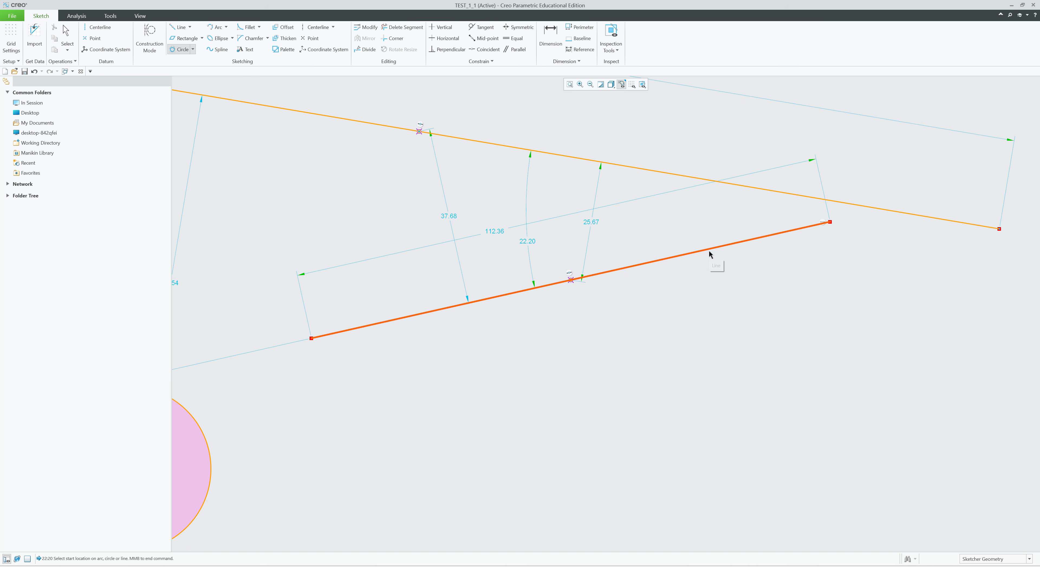
middle_click(657, 331)
left_click(193, 49)
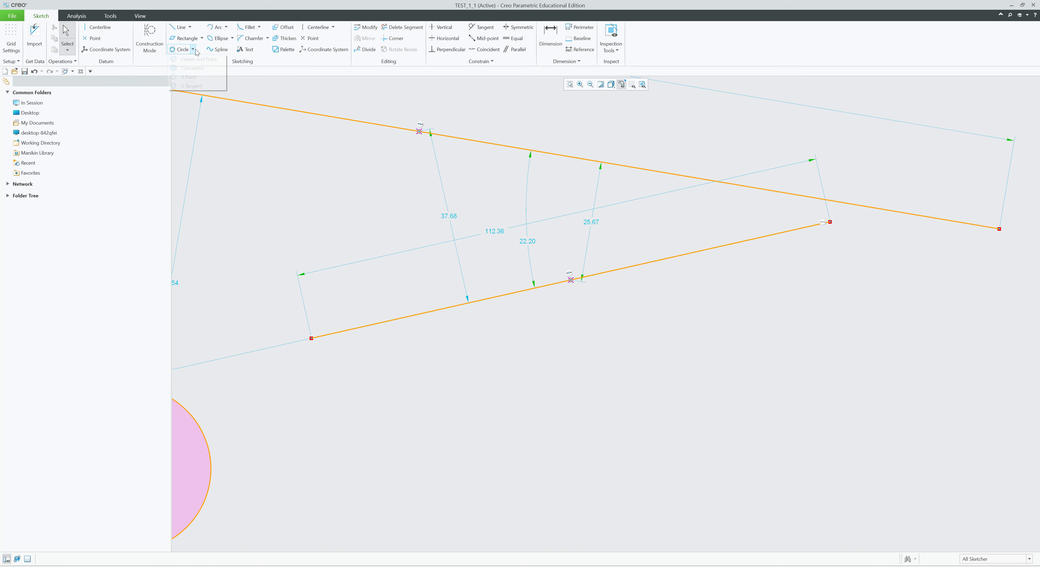
left_click(193, 86)
left_click(700, 252)
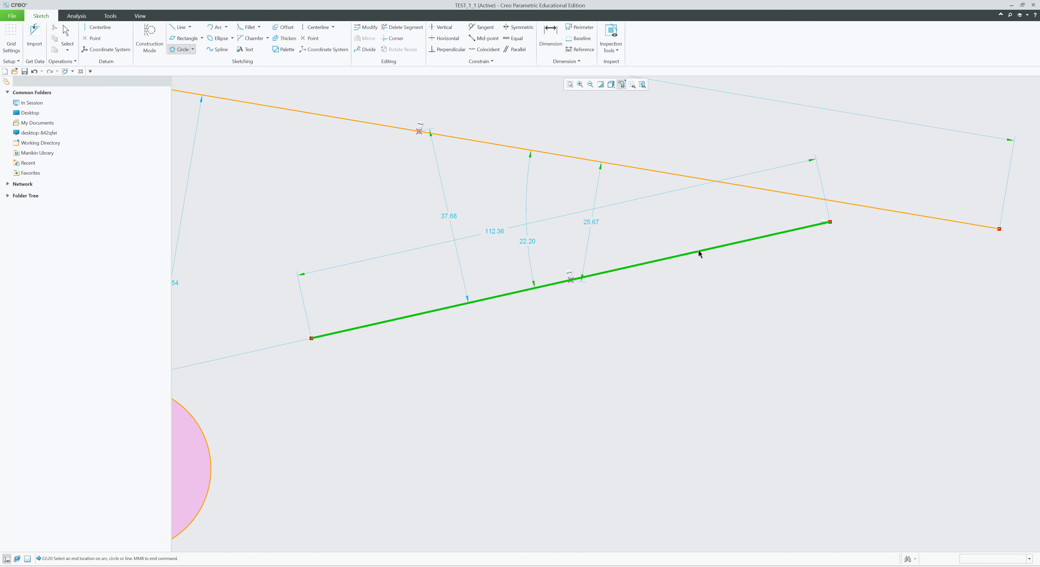
left_click(712, 181)
middle_click(672, 226)
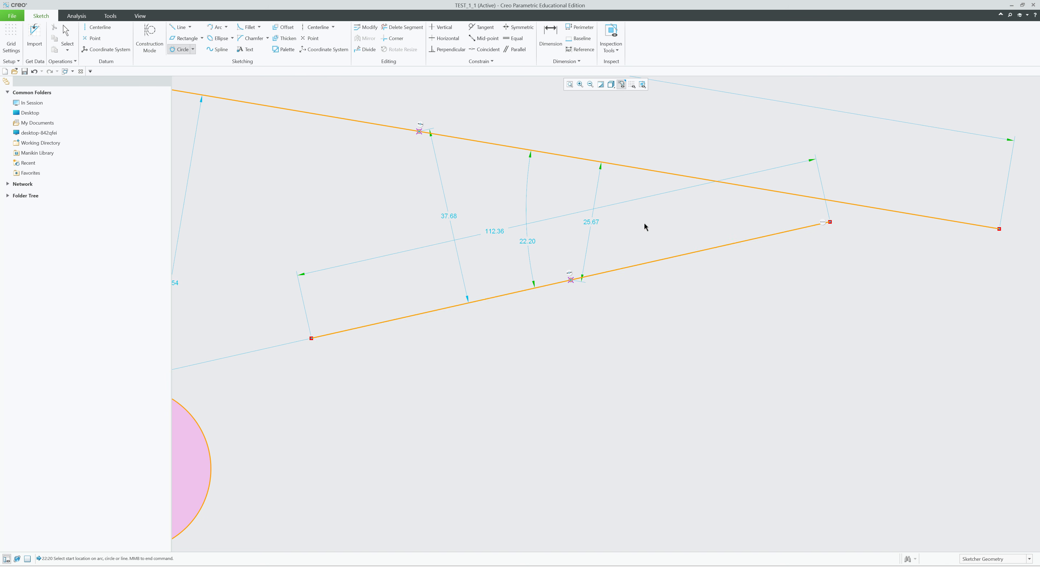
left_click(664, 258)
left_click(682, 178)
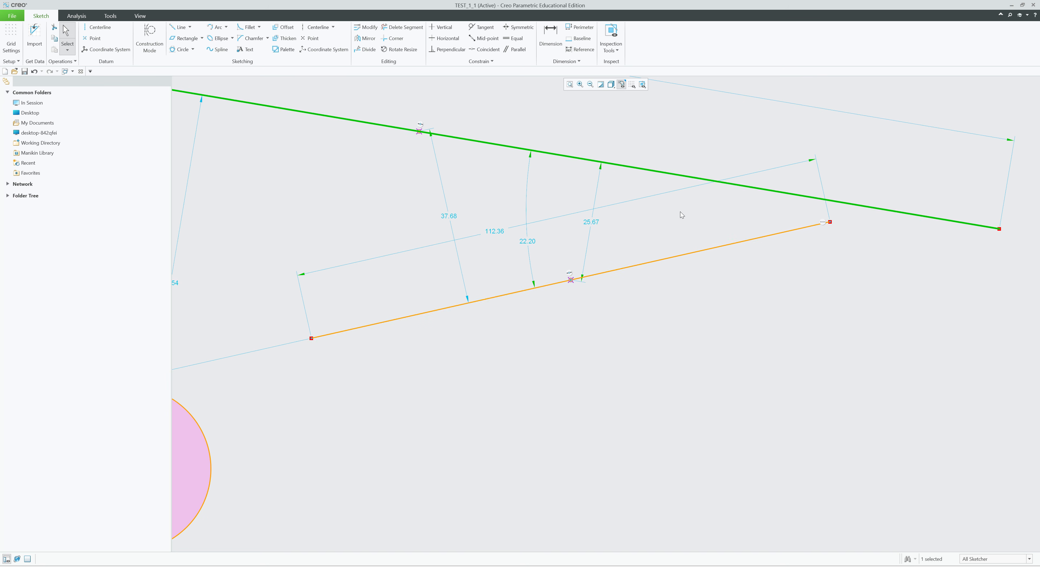
left_click(181, 49)
left_click(722, 246)
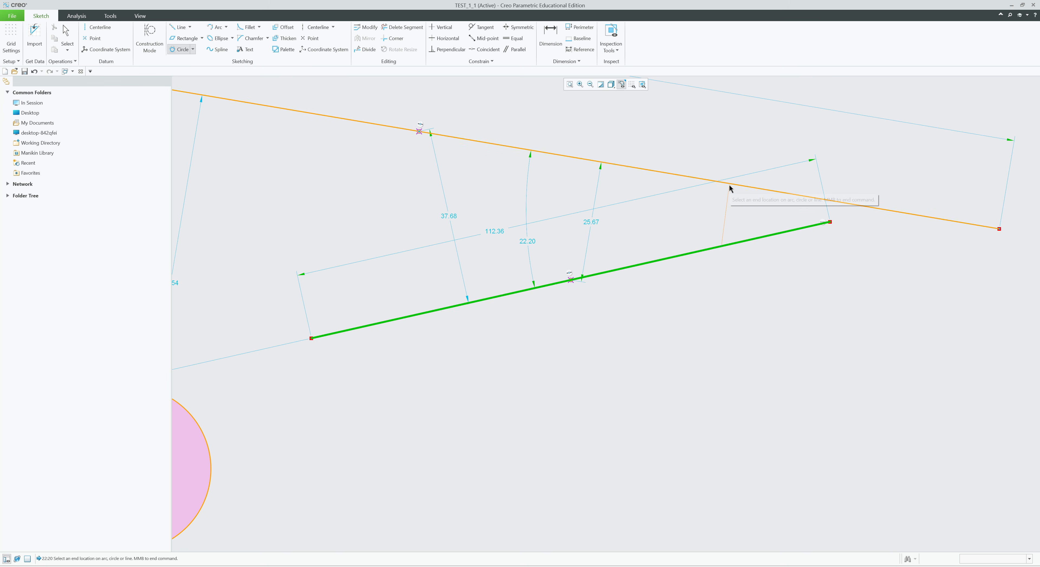
left_click(717, 185)
middle_click(500, 202)
middle_click(520, 215)
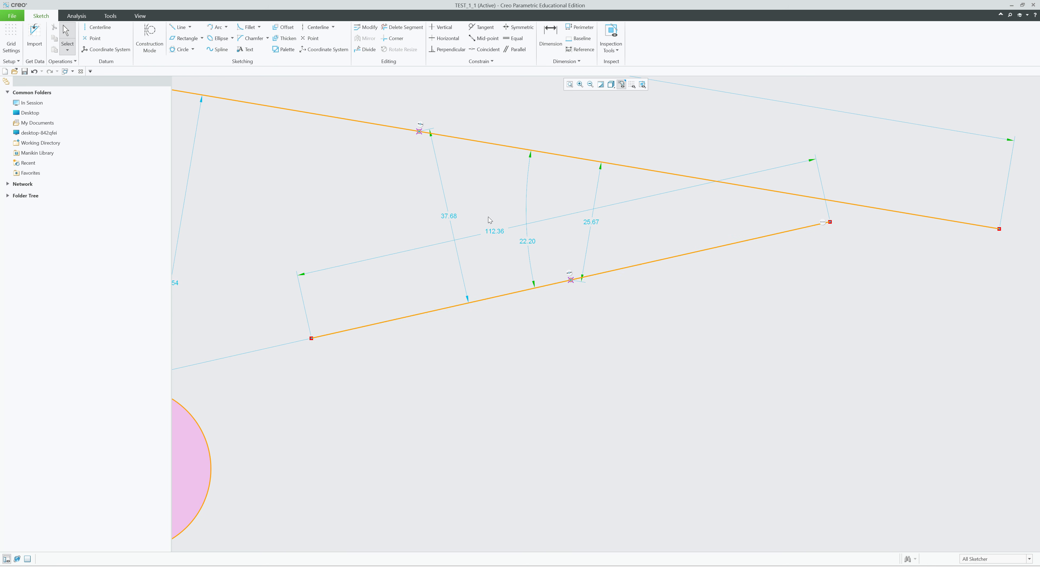
Step: Draw a vertical midpoint line about 90.51 long, centered on the upper converging line and crossing the lower one
left_click(176, 29)
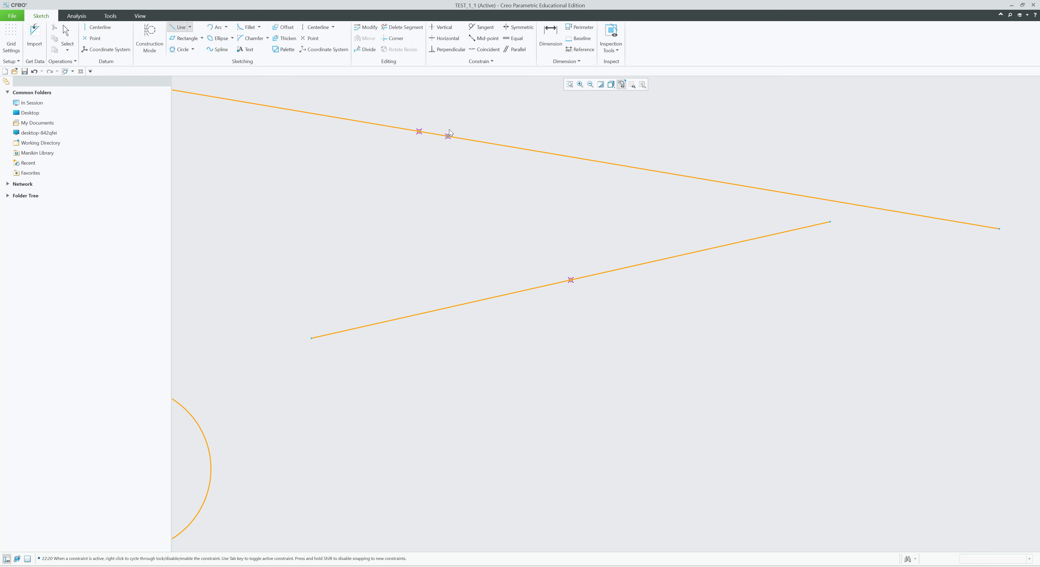
left_click(447, 136)
left_click(448, 350)
scroll(559, 371, "down", 2)
middle_click(555, 366)
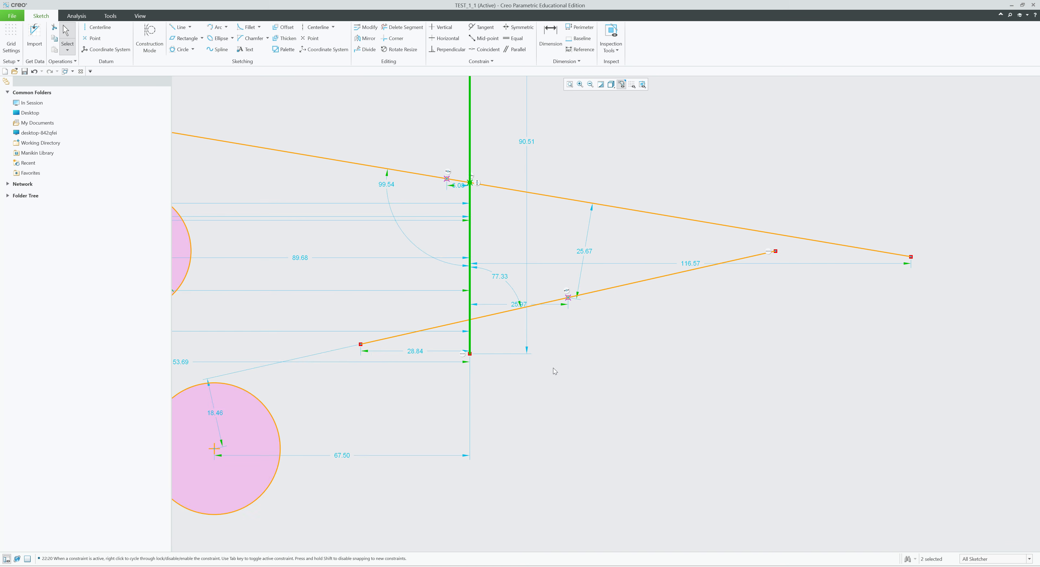
Step: Create a 3 Tangent circle touching the vertical line and both converging lines, and move its center slightly down and to the right
left_click(179, 49)
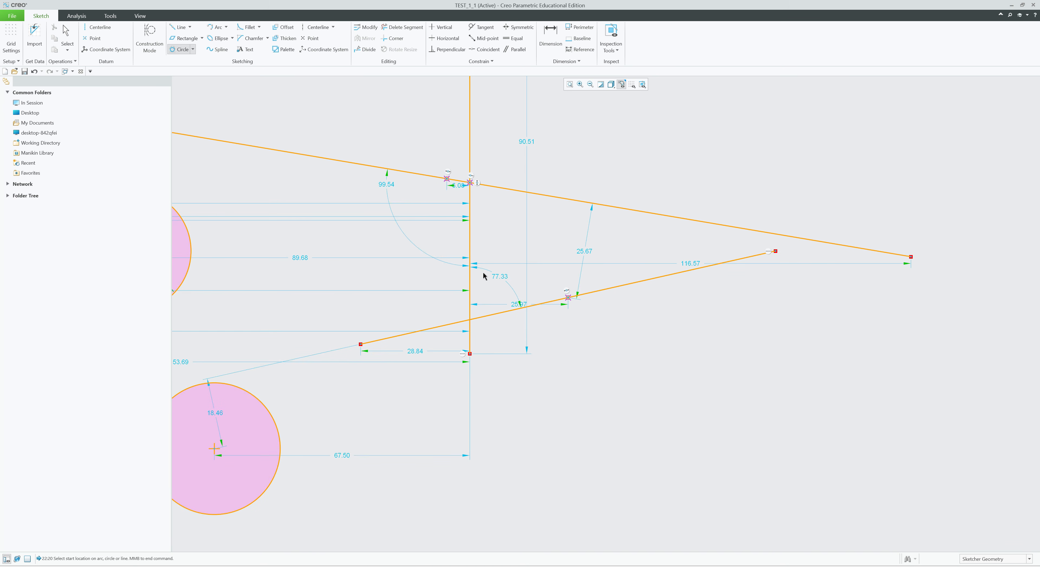
left_click(469, 245)
left_click(547, 301)
left_click(564, 203)
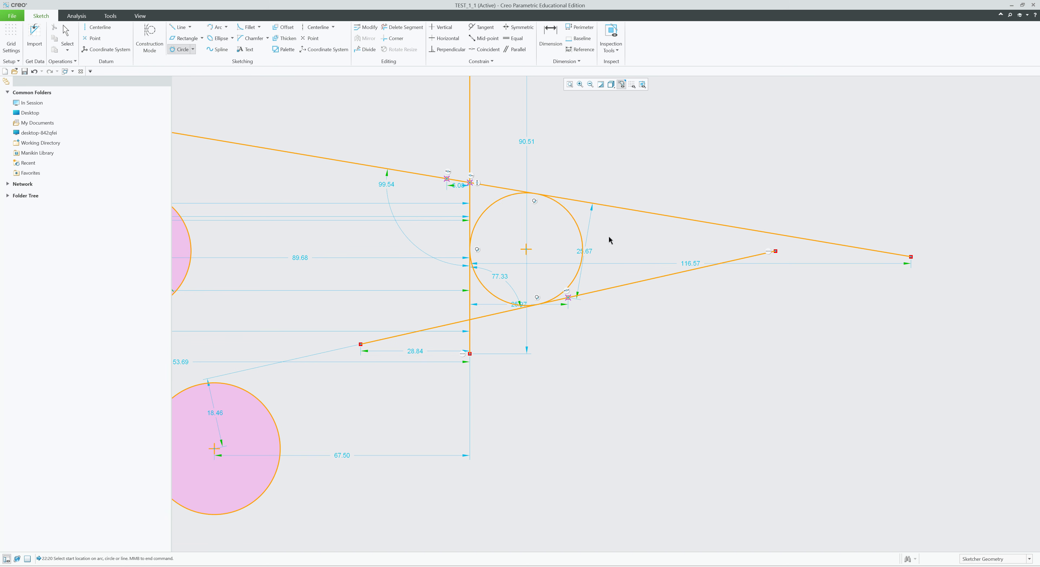
middle_click(703, 377)
left_click(707, 382)
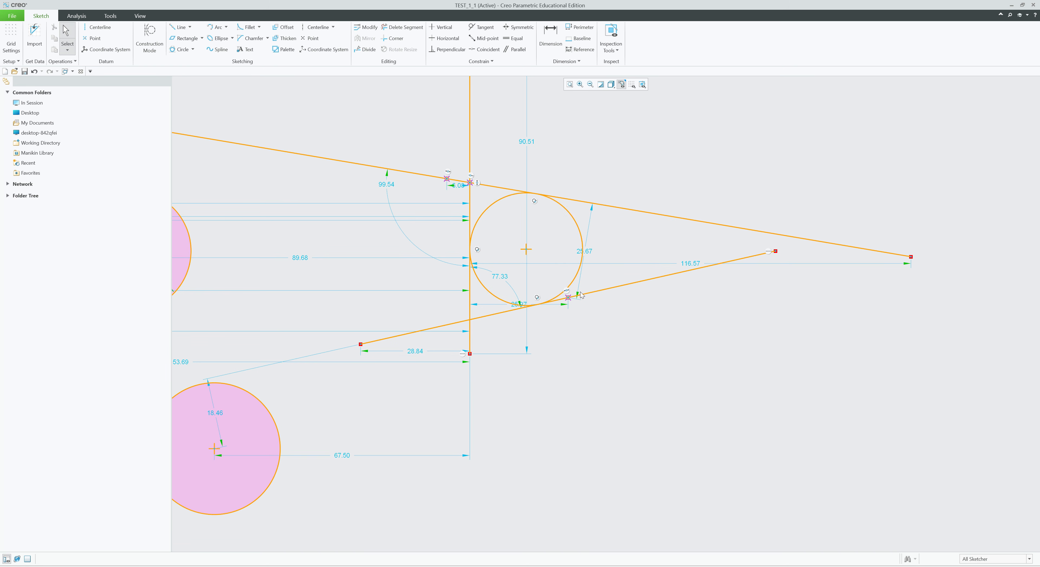
mouse_move(526, 250)
left_mouse_down()
mouse_move(557, 260)
mouse_move(532, 204)
mouse_move(538, 260)
mouse_move(657, 213)
mouse_move(483, 297)
mouse_move(537, 266)
left_mouse_up()
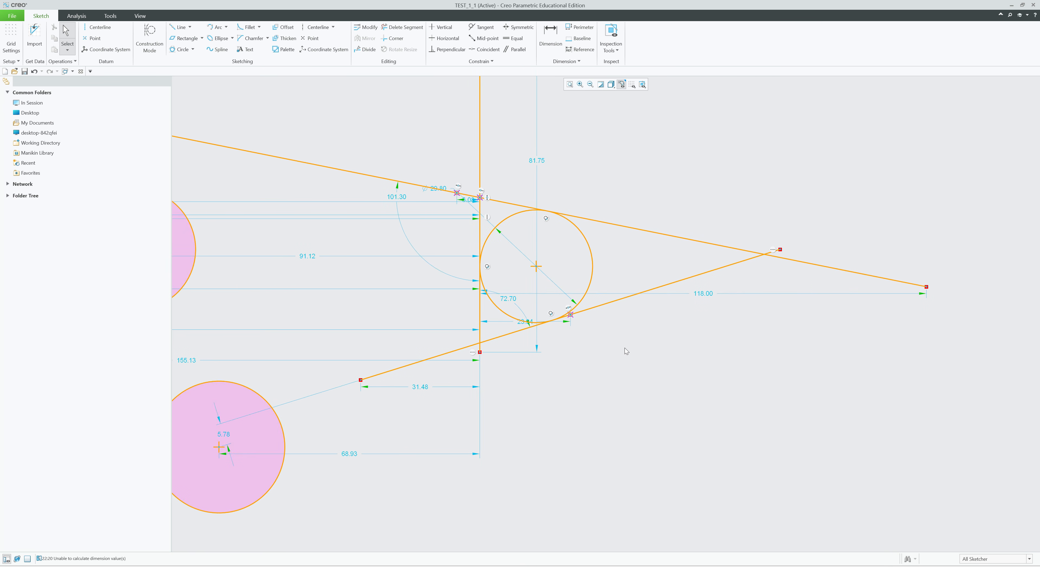
Step: Select all the sketch geometry and delete it
scroll(675, 258, "down", 6)
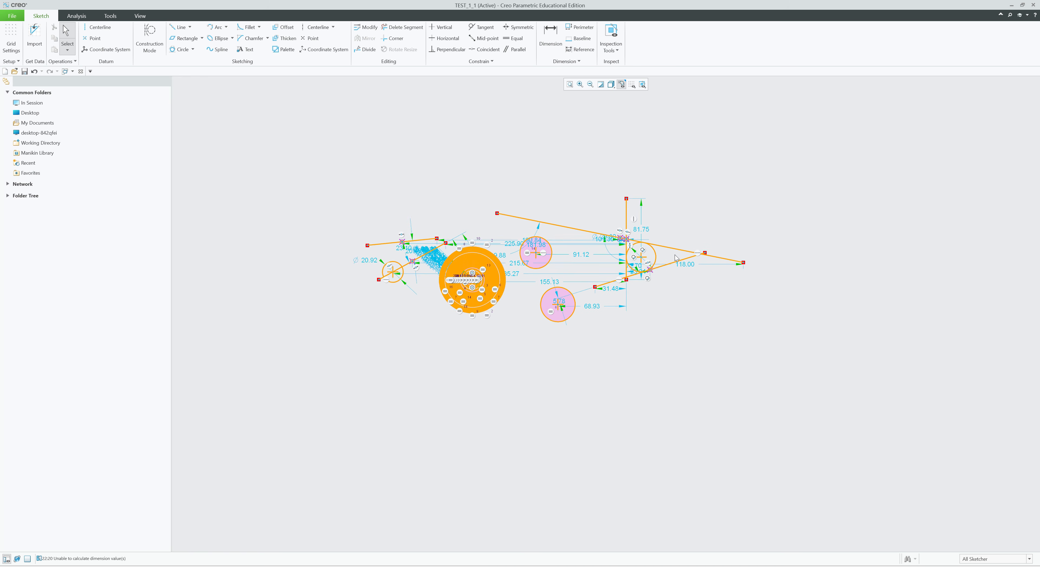
scroll(676, 258, "up", 1)
key("ctrl+a")
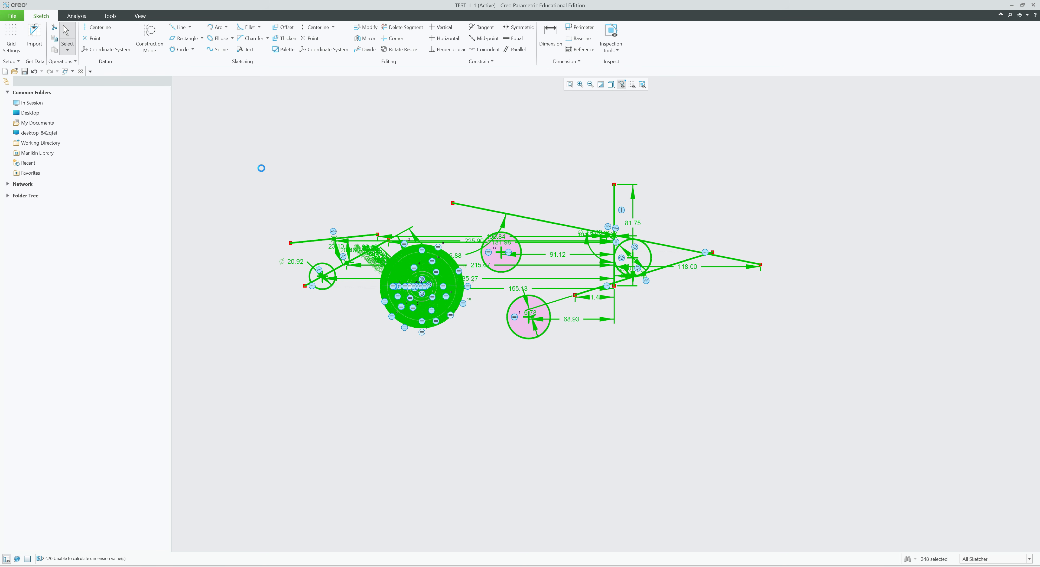
key("Delete")
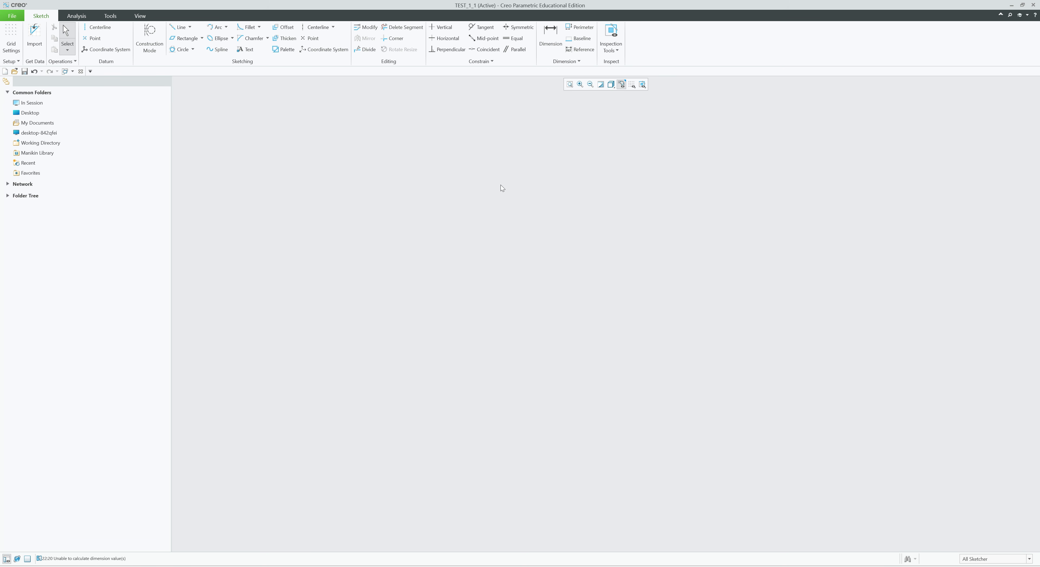
Step: Draw a 3-Point / Tangent End arc curving upward with a radius of about 78.12
left_click(226, 28)
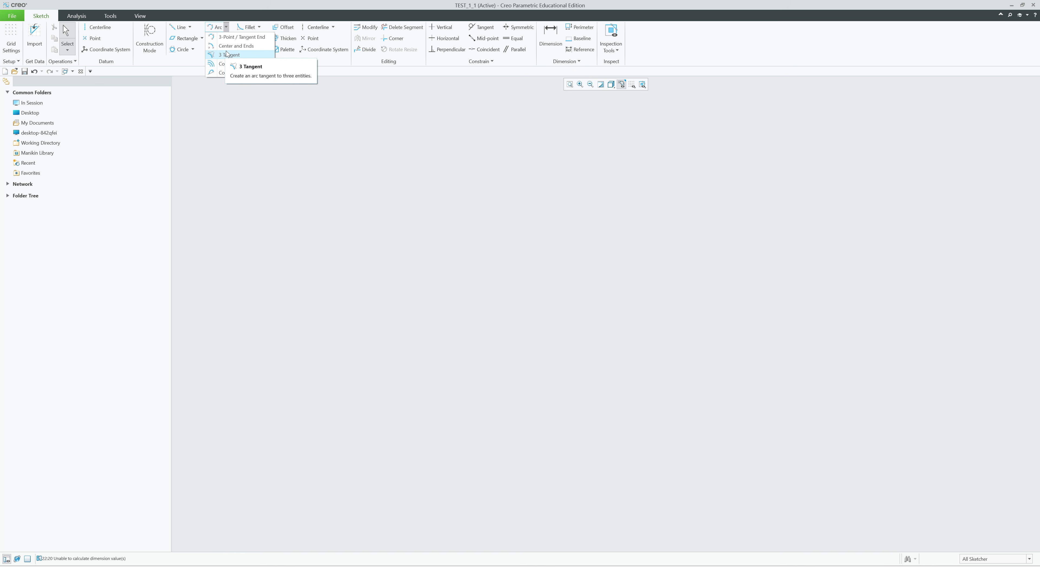
left_click(235, 40)
left_click(480, 290)
left_click(649, 269)
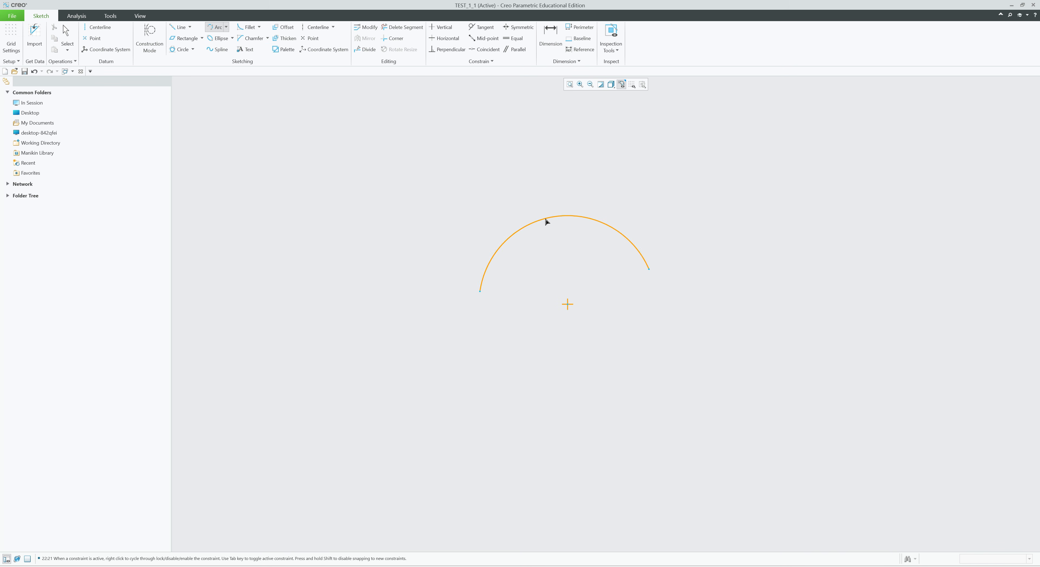
left_click(548, 237)
middle_click(471, 233)
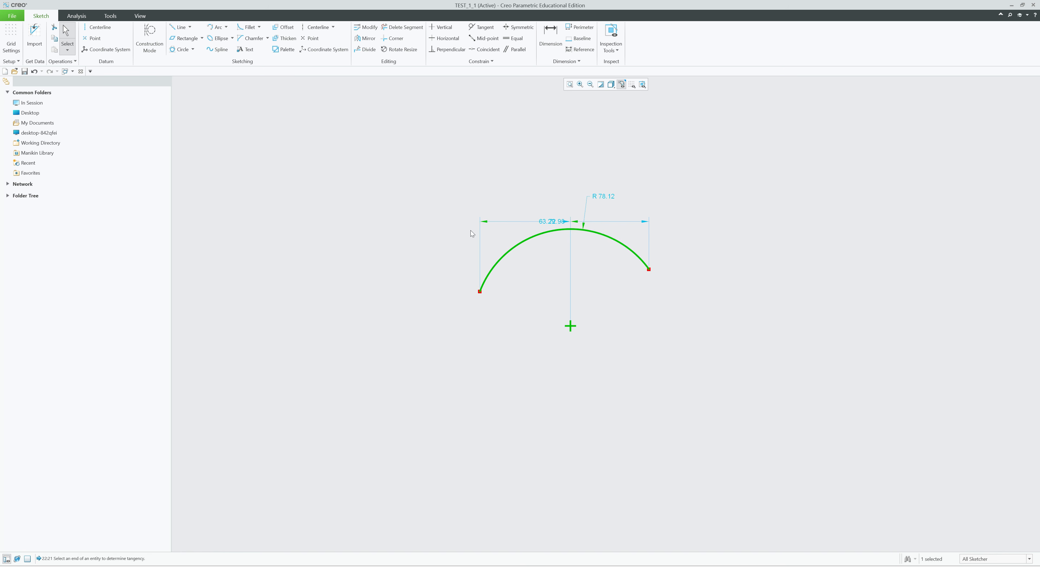
Step: Draw a 3-Point / Tangent End arc with a radius of about 100.03 above the existing arc, curving upward
left_click(217, 28)
left_click(480, 175)
left_click(655, 175)
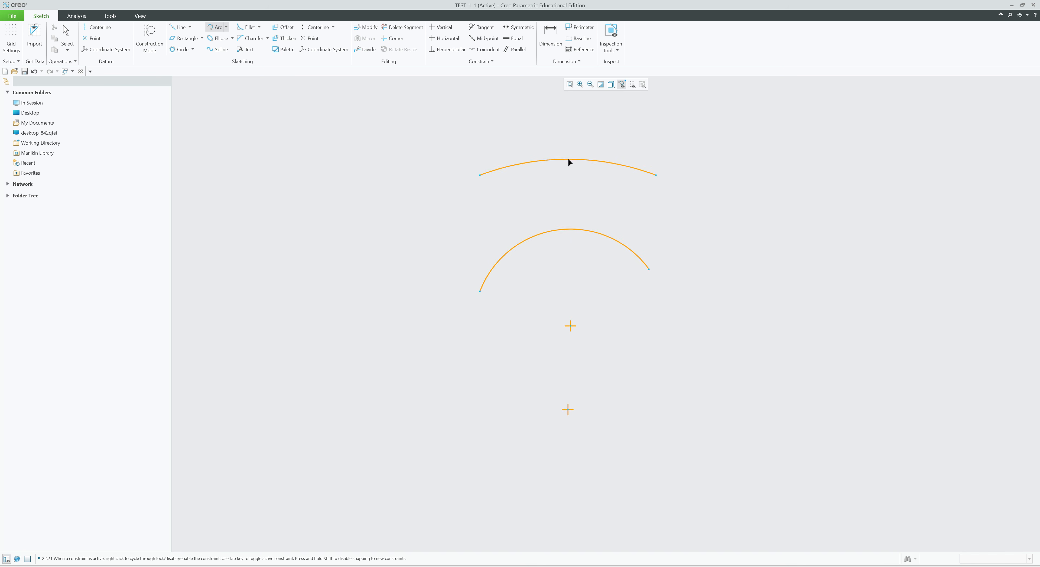
left_click(564, 140)
middle_click(717, 160)
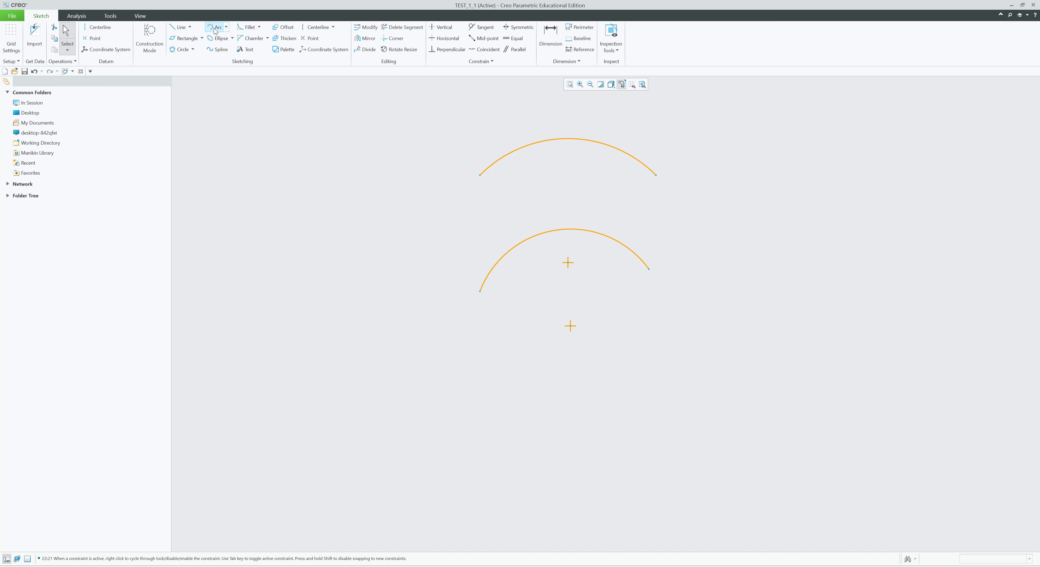
Step: Draw another upward-curving 3-Point / Tangent End arc with a radius of about 49.66 to the right of the two arcs
left_click(714, 225)
left_click(825, 224)
left_click(767, 191)
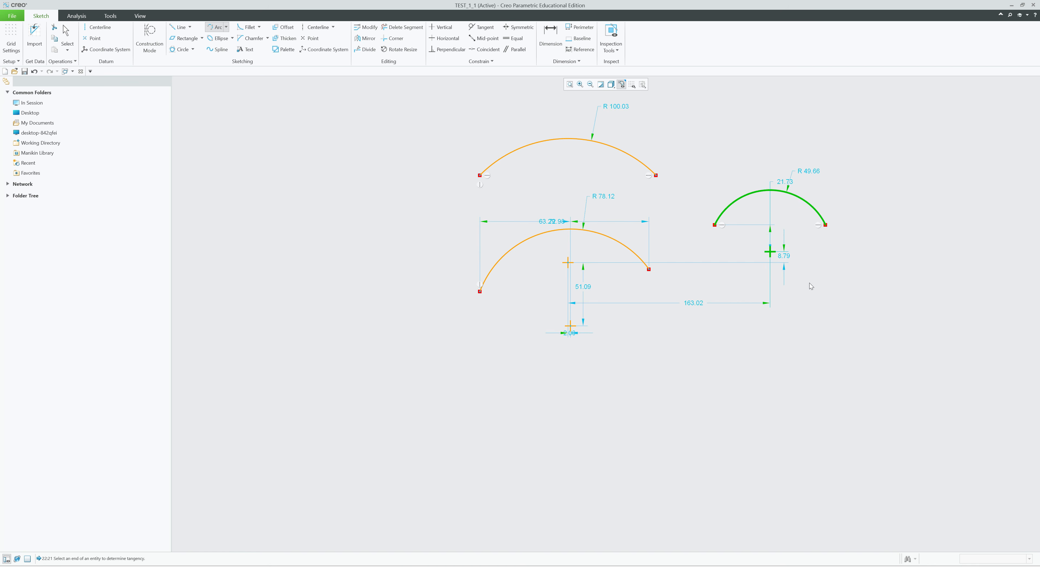
middle_click(809, 283)
Step: Draw a Center and Ends arc with a radius of about 116.44 in the empty area far left of the existing arcs
scroll(630, 310, "up", 4)
scroll(532, 272, "down", 3)
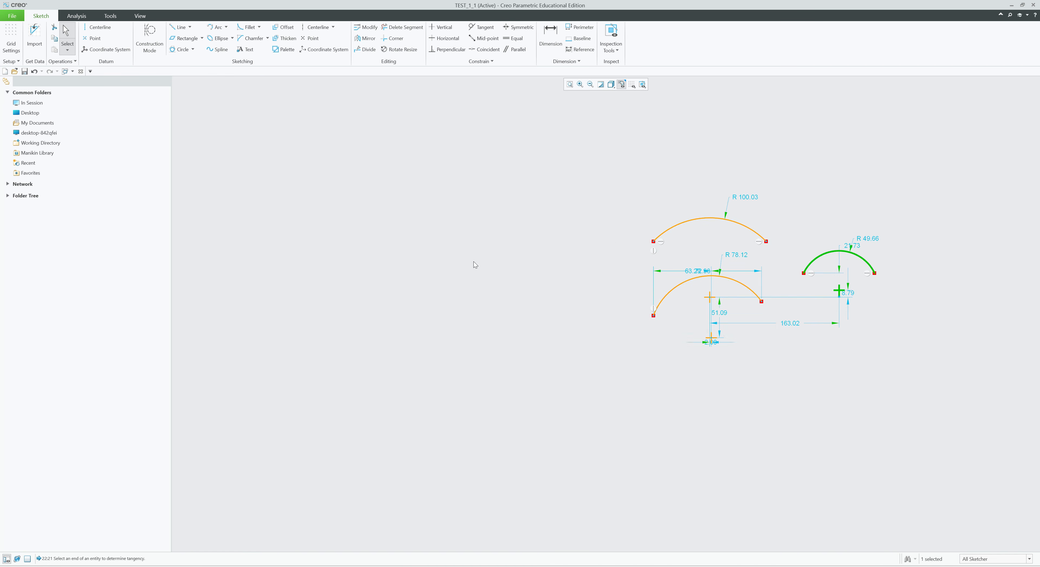
scroll(476, 262, "up", 1)
left_click(226, 27)
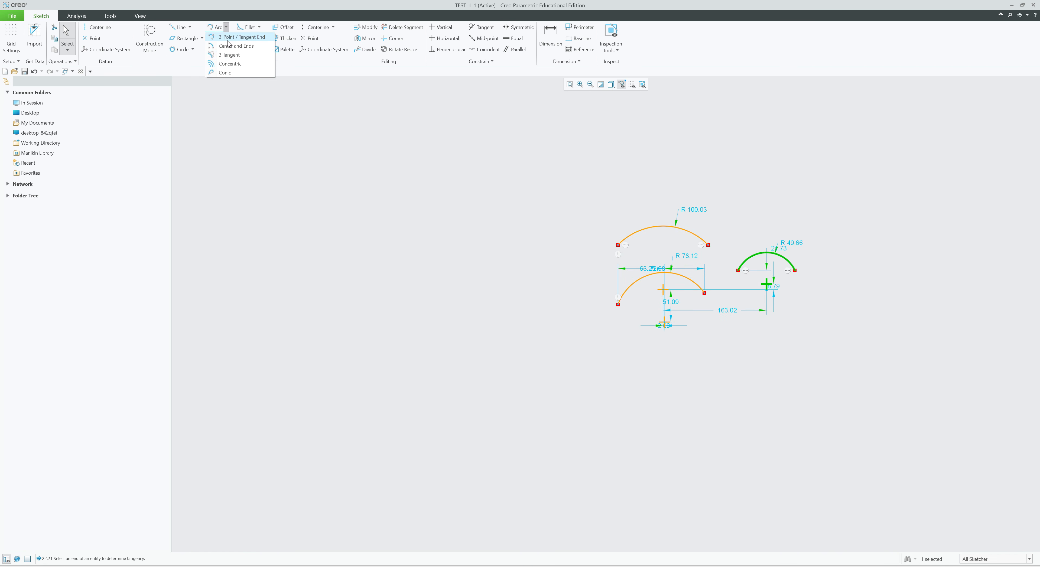
left_click(236, 46)
left_click(359, 289)
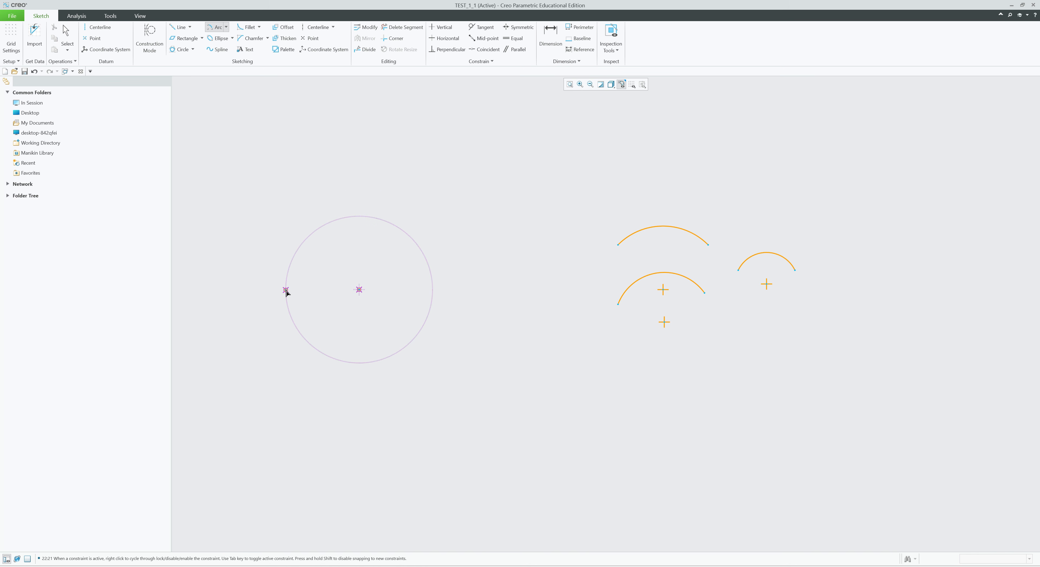
left_click(285, 290)
Step: Draw a second Center and Ends arc with a radius of about 133.18 between the first one and the 3-point arcs
left_click(443, 296)
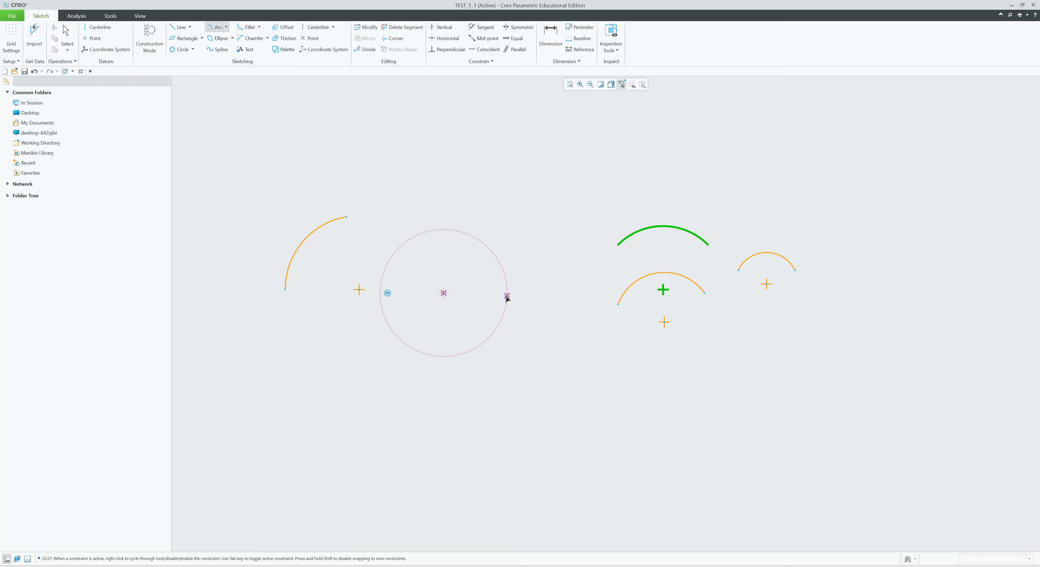
middle_click(527, 293)
left_click(528, 294)
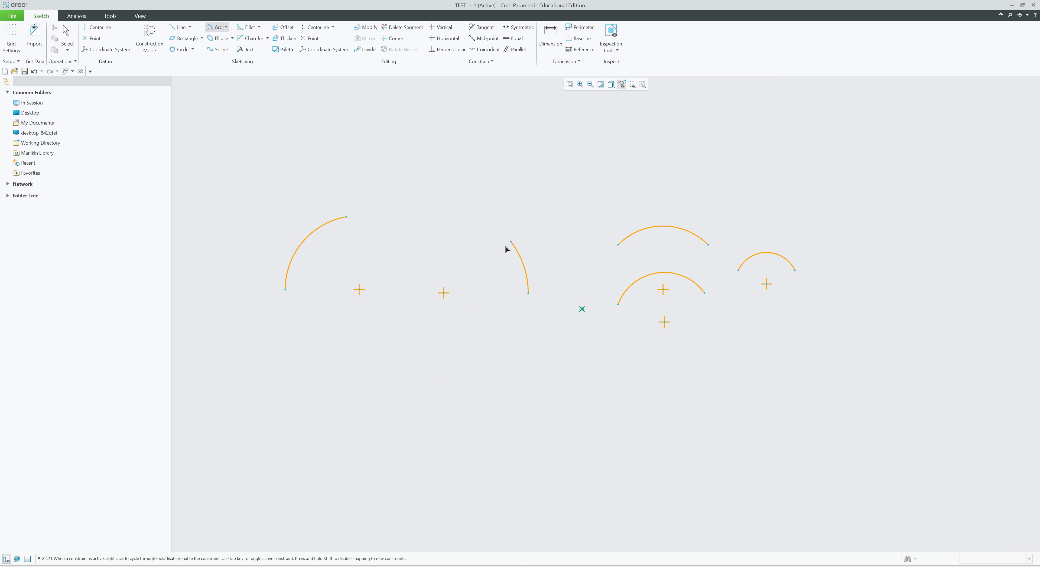
left_click(431, 245)
middle_click(513, 214)
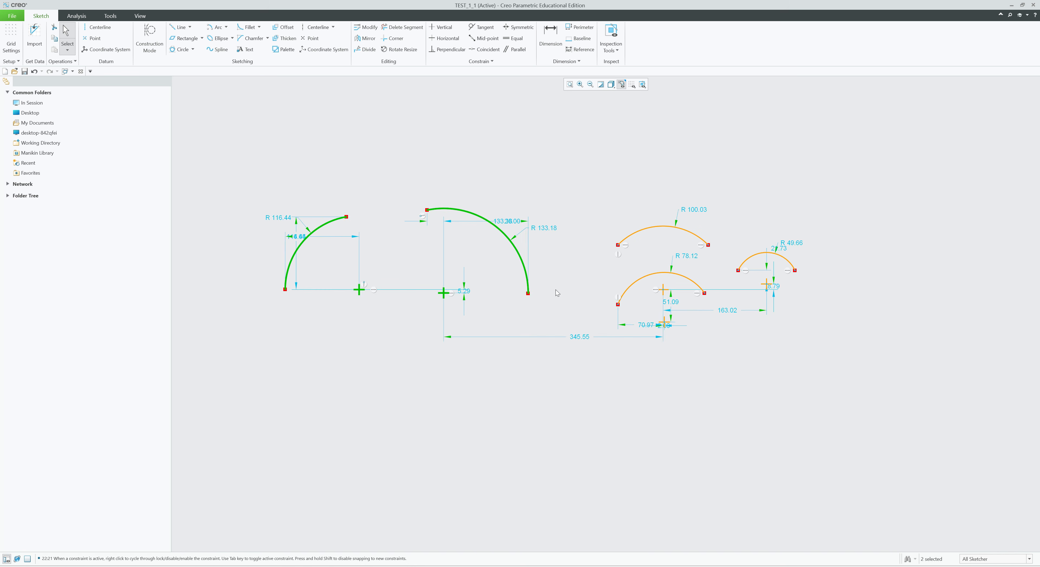
scroll(415, 238, "down", 4)
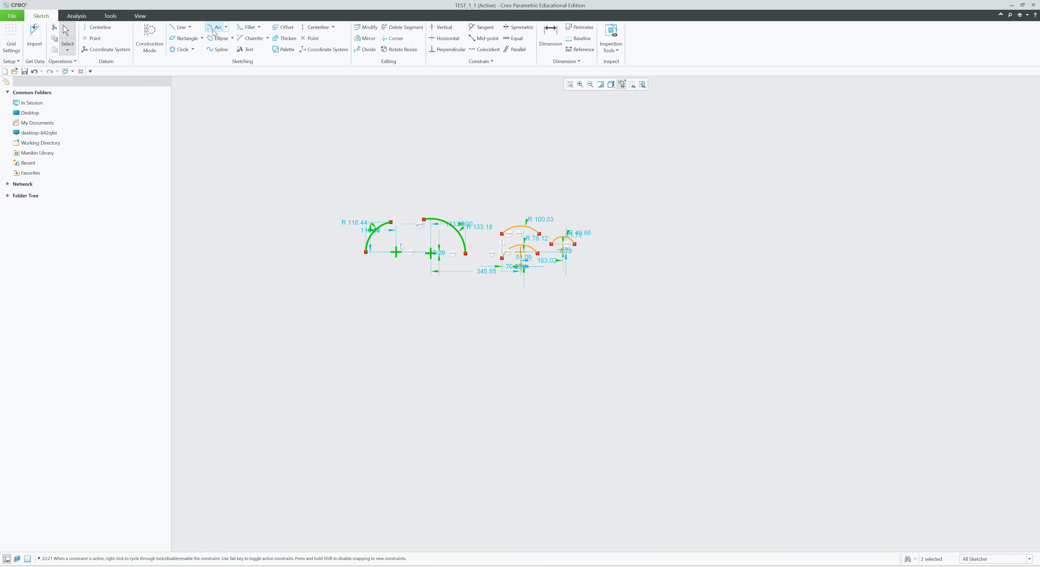
left_click(228, 29)
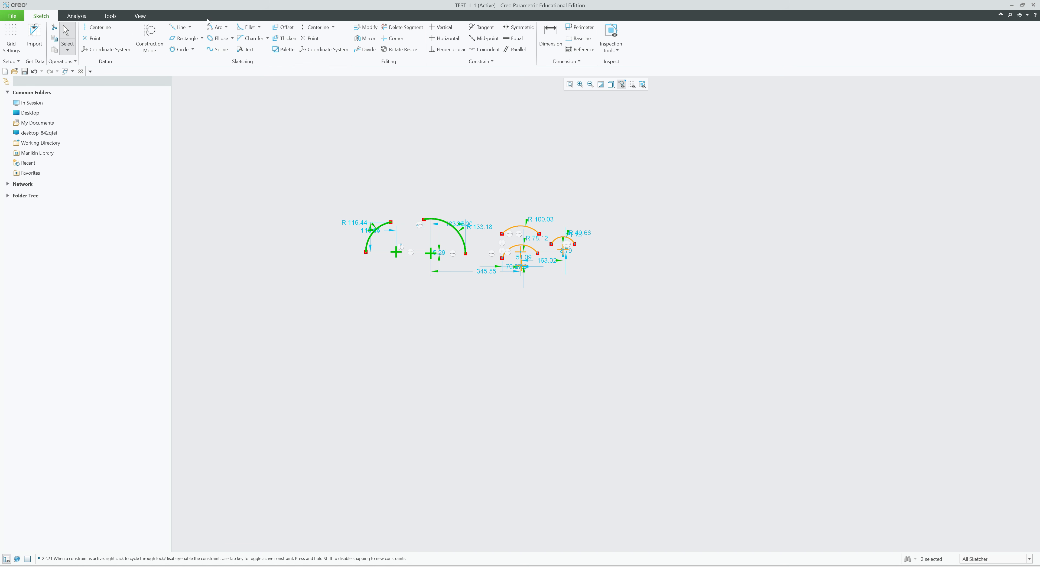
left_click(179, 27)
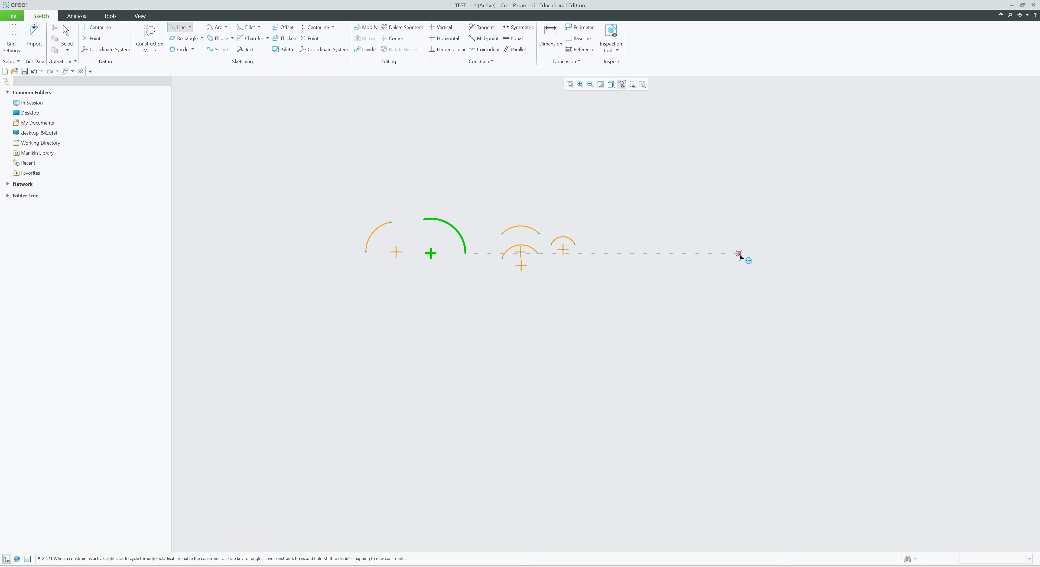
left_click(225, 27)
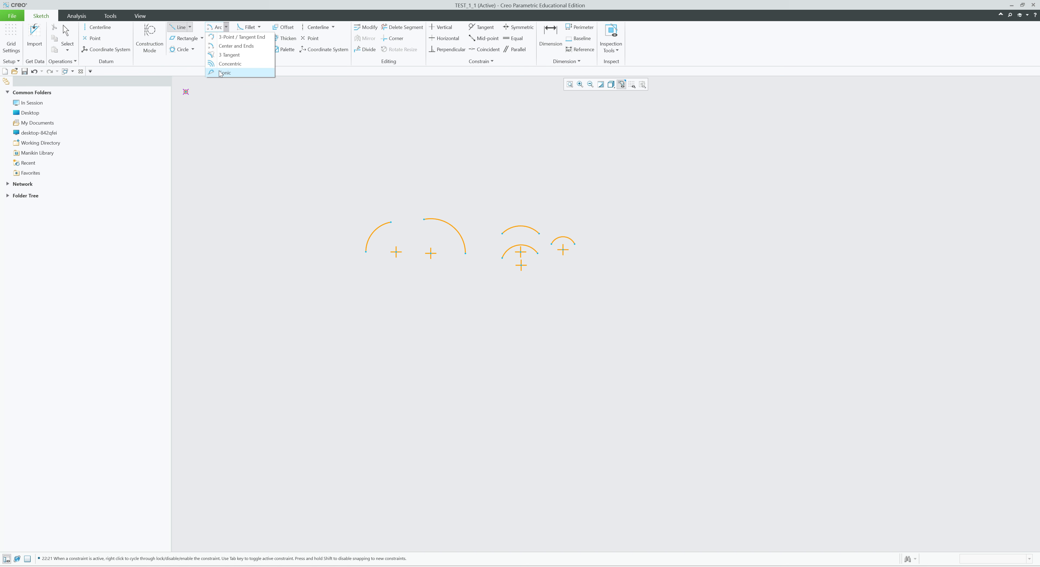
left_click(223, 53)
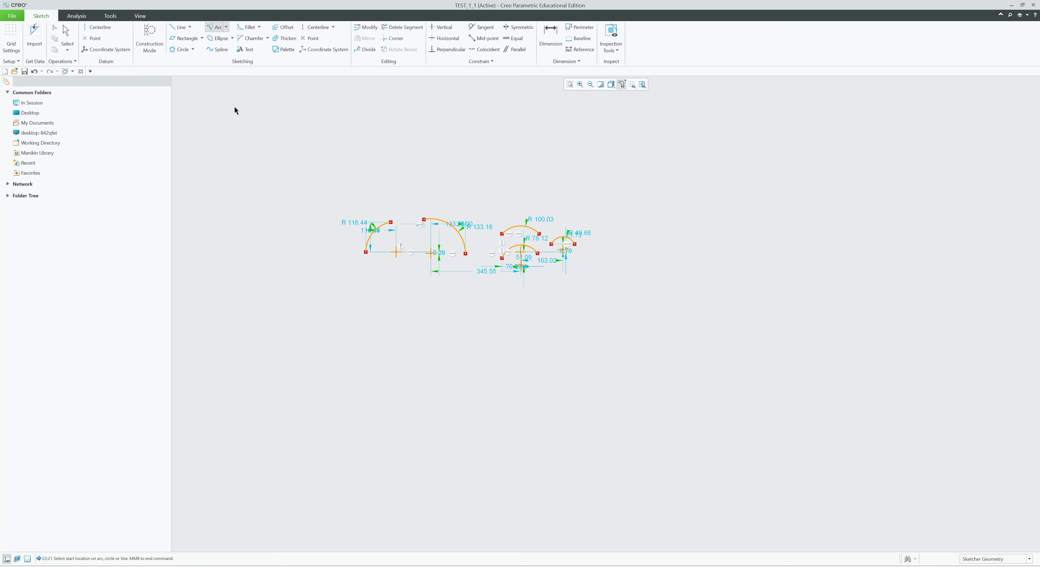
middle_click(227, 96)
Step: Draw three mutually crossing midpoint lines about 1275.72, 1760.62 and 1133.29 long, mostly to the right of the arcs
left_click(179, 27)
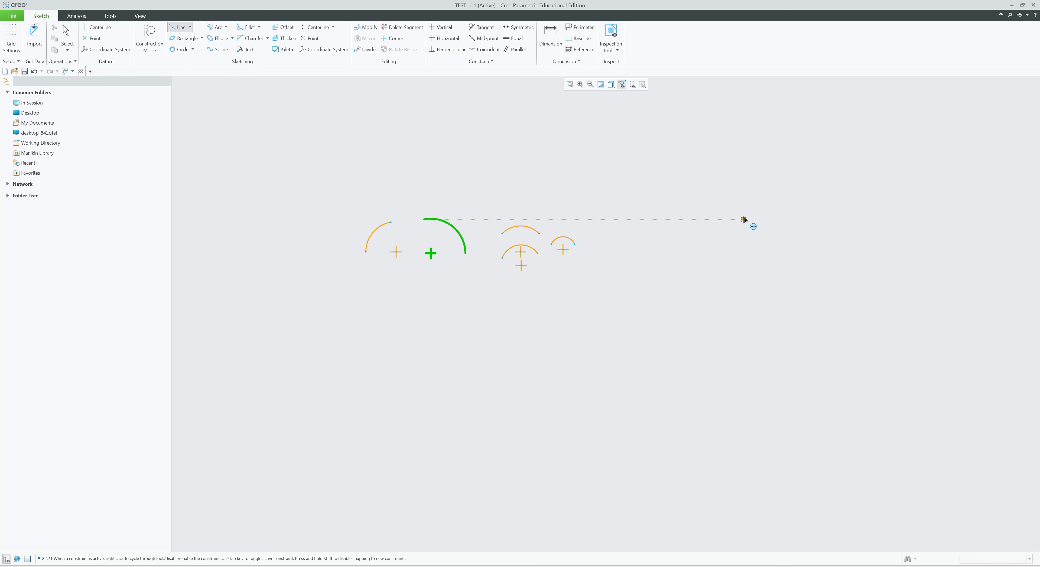
left_click(657, 186)
left_click(821, 161)
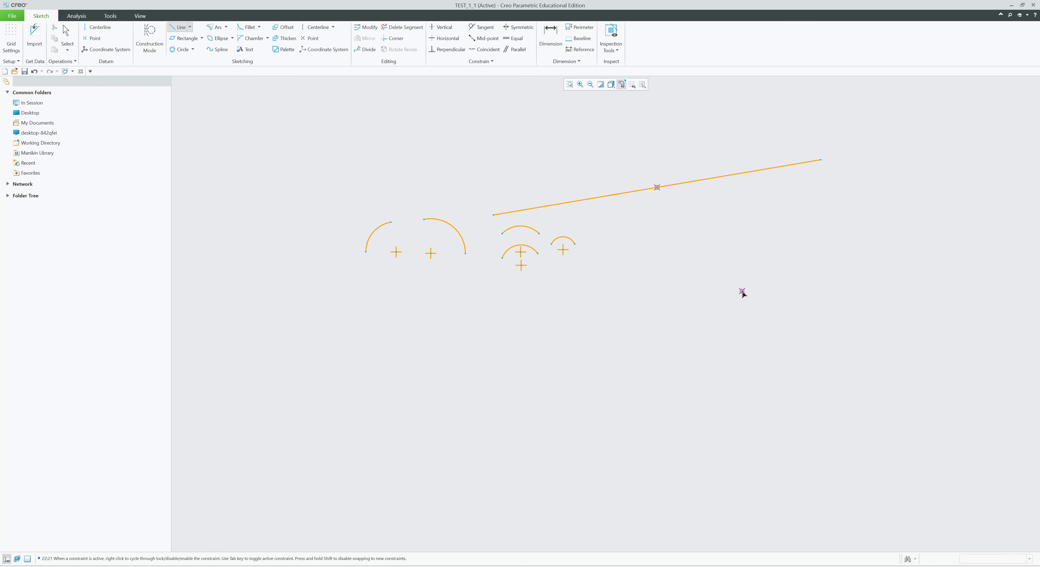
middle_click(821, 124)
left_click(820, 122)
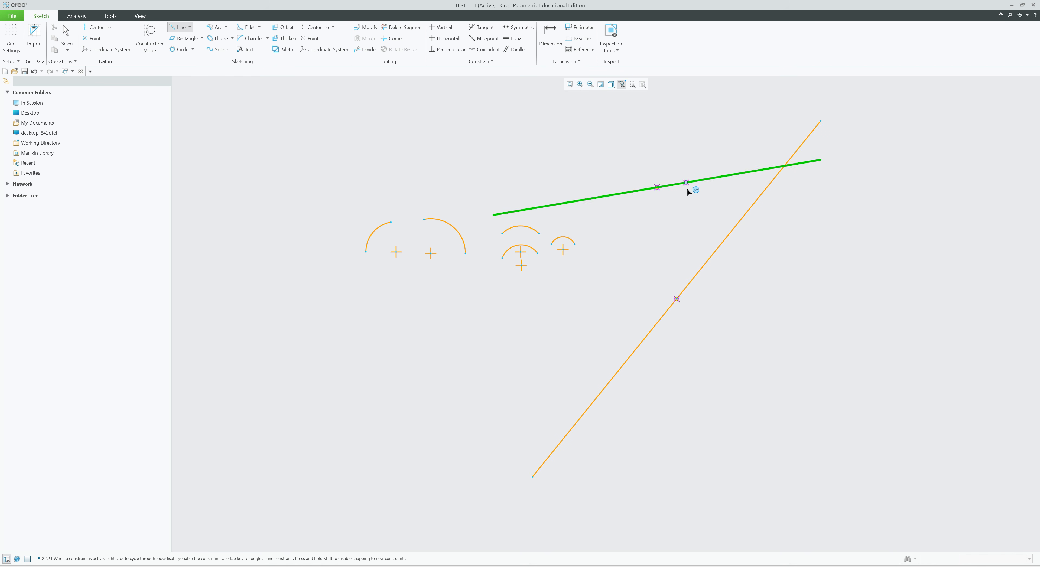
left_click(668, 166)
left_click(751, 289)
middle_click(767, 303)
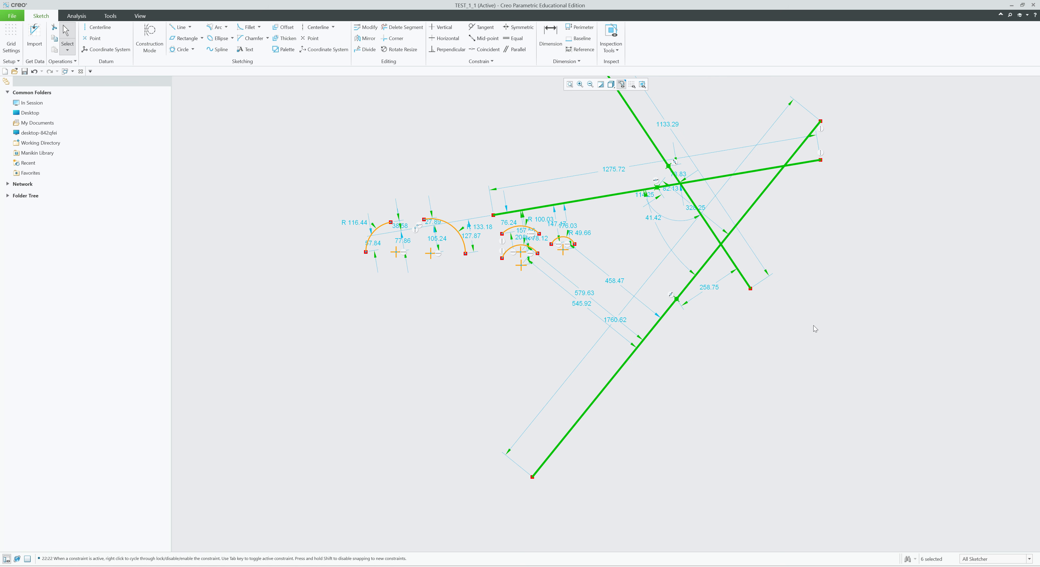
Step: Create a 3 Tangent arc with a radius of about 203.16 touching all three crossing lines
left_click(215, 28)
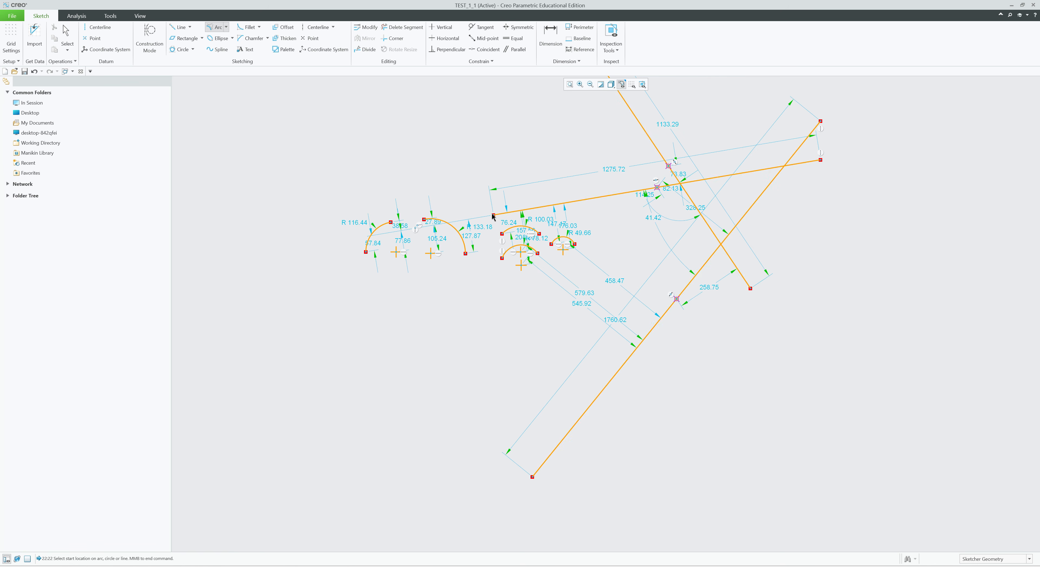
left_click(623, 197)
left_click(682, 289)
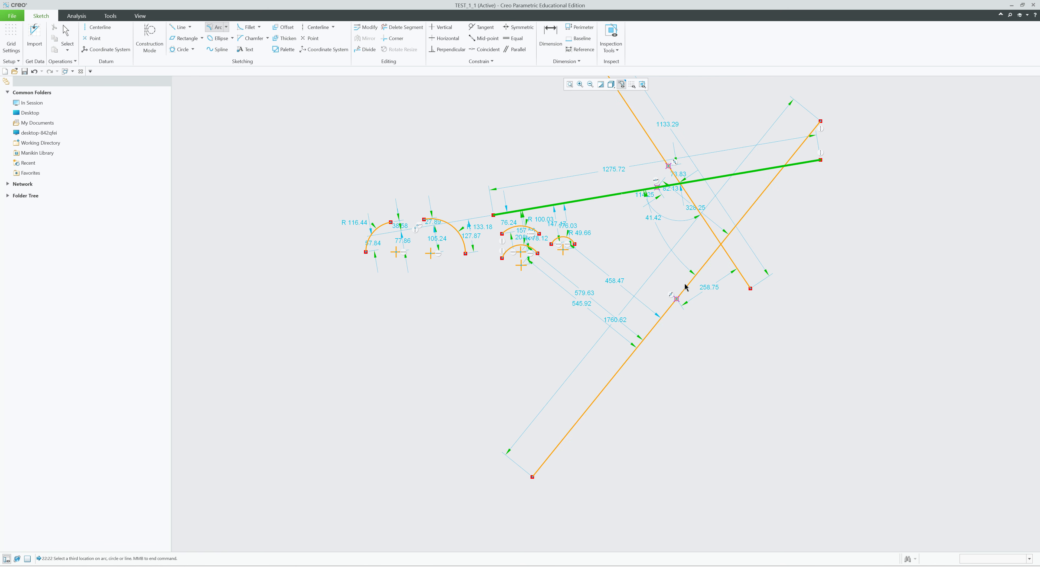
left_click(708, 234)
middle_click(790, 237)
left_click(796, 240)
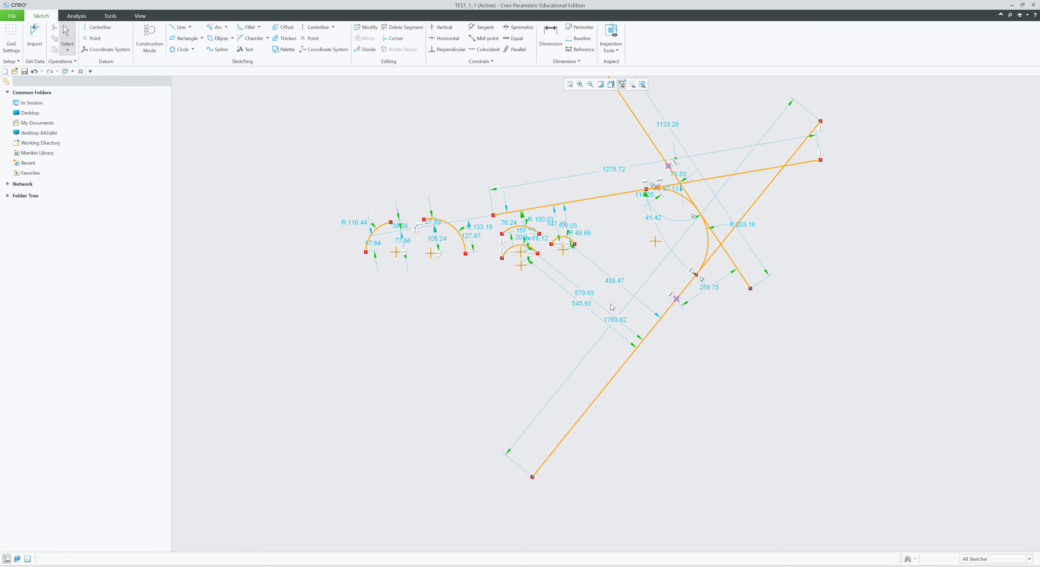
Step: Select all the sketched arcs and lines and delete them
scroll(612, 307, "up", 4)
key("ctrl+a")
key("Delete")
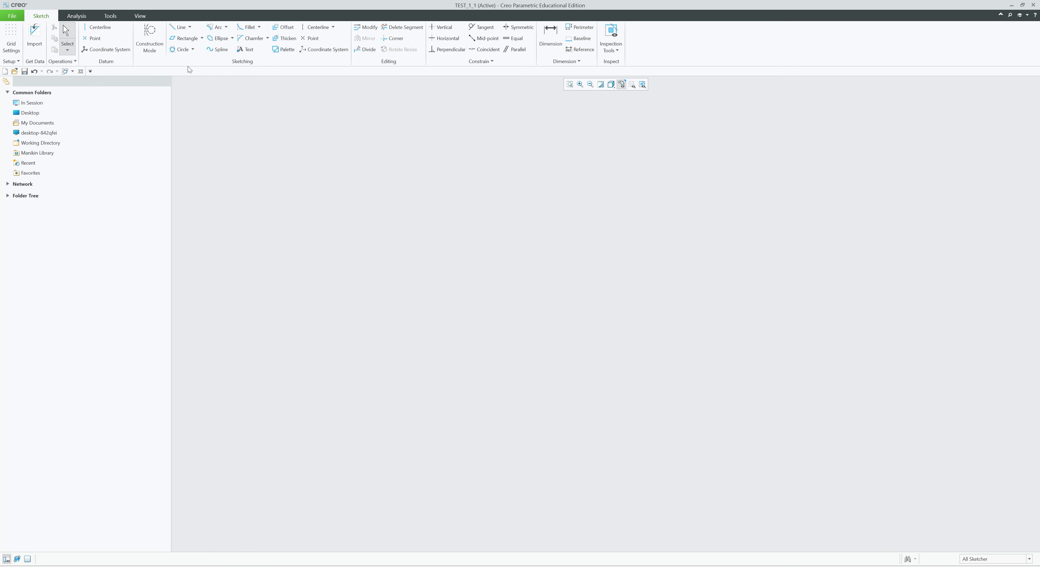
Step: Draw a corner rectangle about 2016.02 wide and 455.07 high
left_click(202, 38)
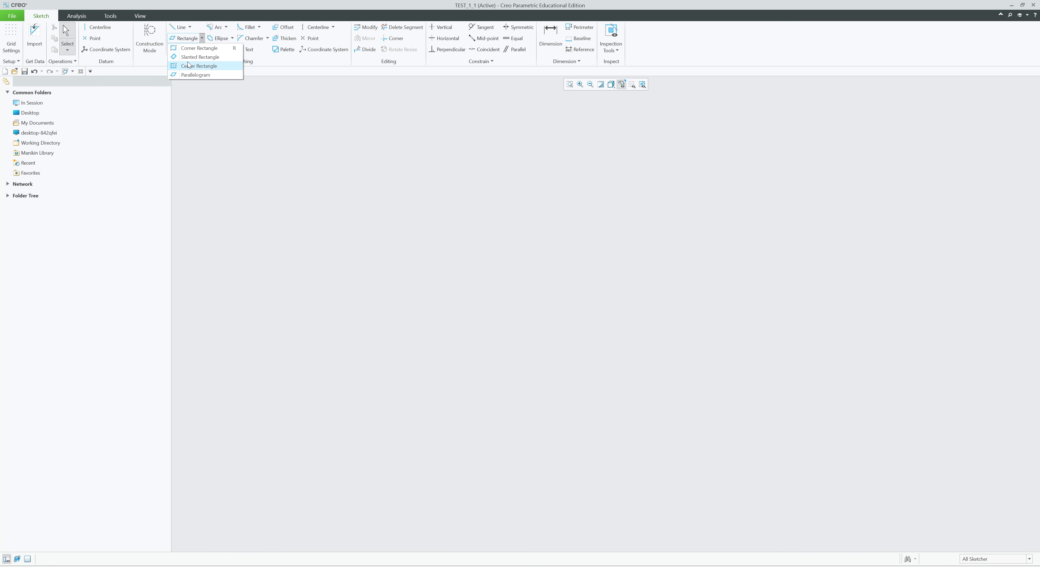
left_click(192, 48)
left_click(504, 241)
left_click(721, 290)
middle_click(815, 305)
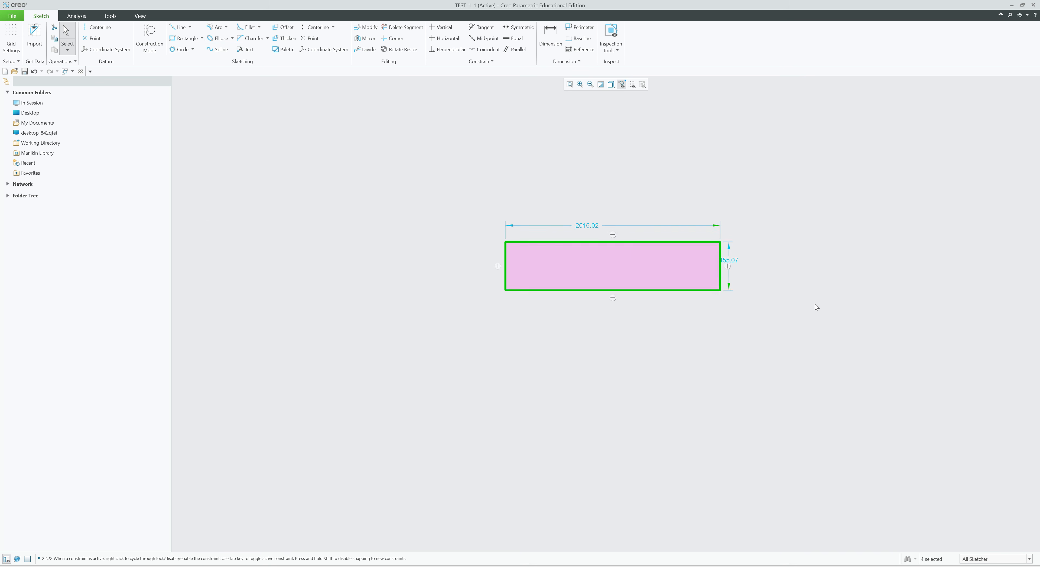
Step: Try a 3 Tangent arc picking the rectangle's right, upper and lower edges in that order, and undo it
left_click(216, 26)
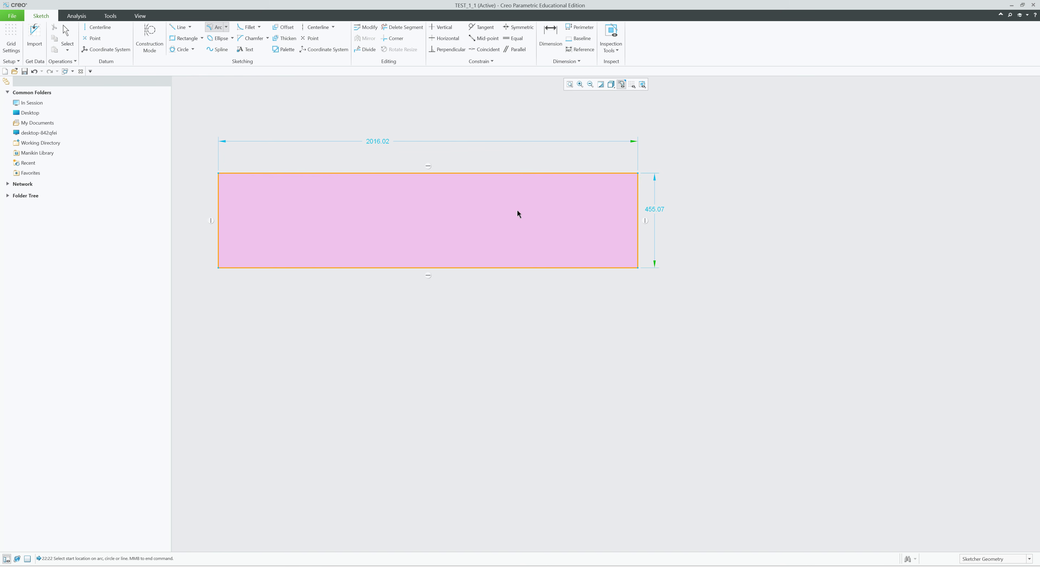
left_click(638, 221)
left_click(590, 173)
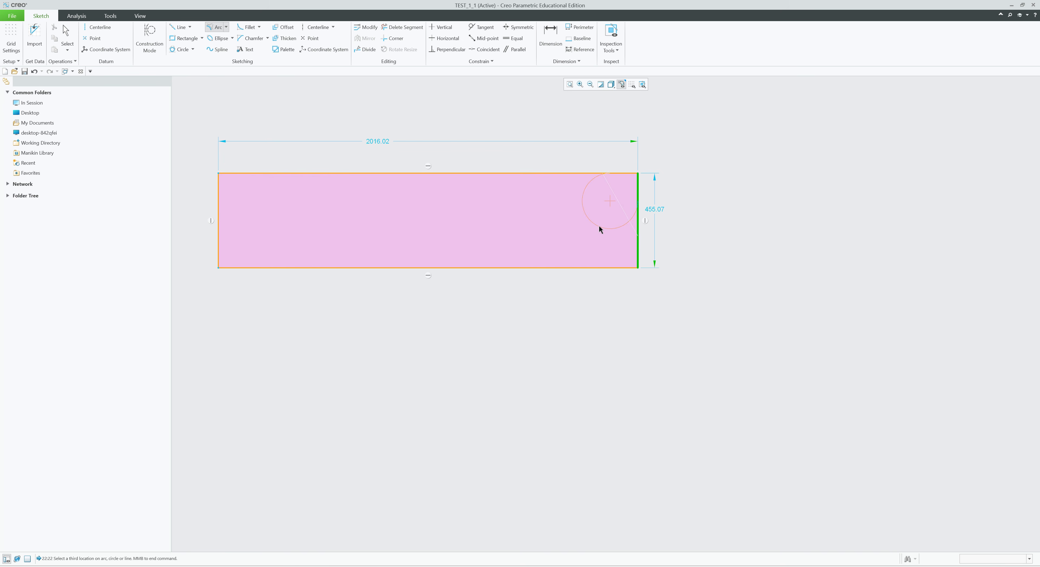
left_click(600, 266)
middle_click(700, 275)
key("ctrl+z")
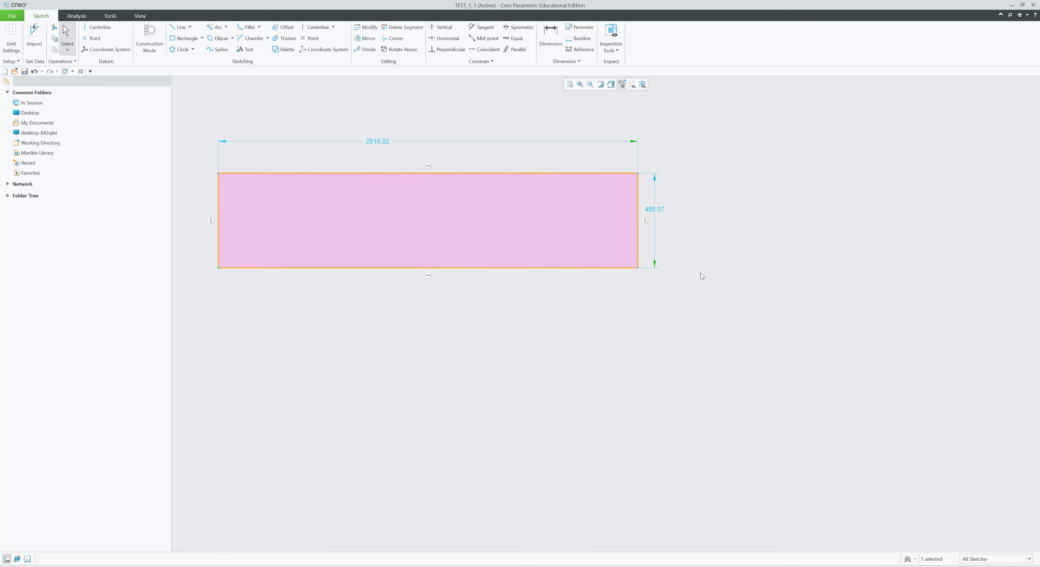
Step: Create a 3 Tangent arc from the rectangle's lower edge to its upper edge, tangent to the right edge, with a radius of about 227.53
left_click(217, 26)
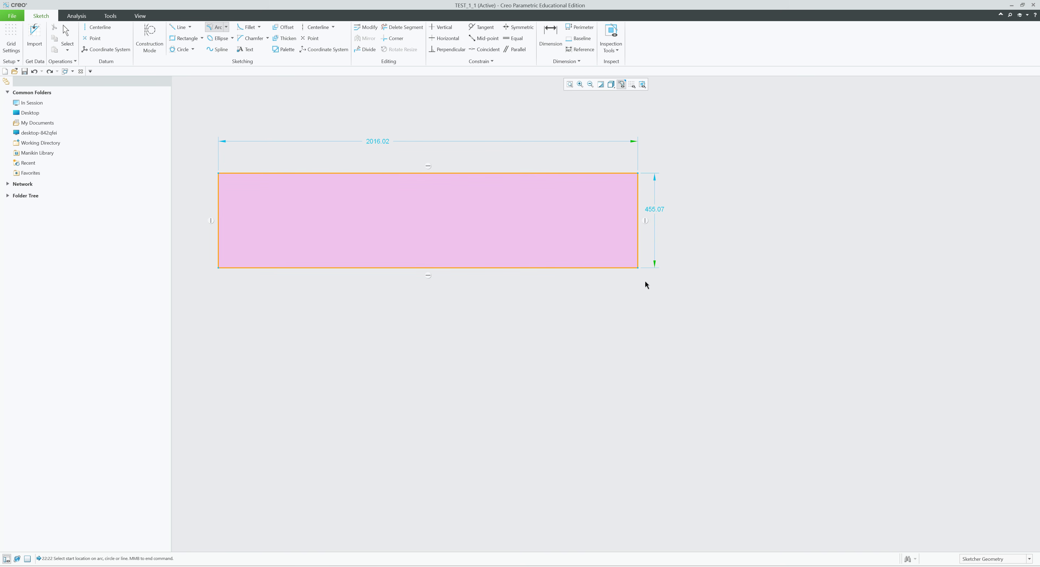
left_click(591, 267)
left_click(639, 222)
middle_click(738, 223)
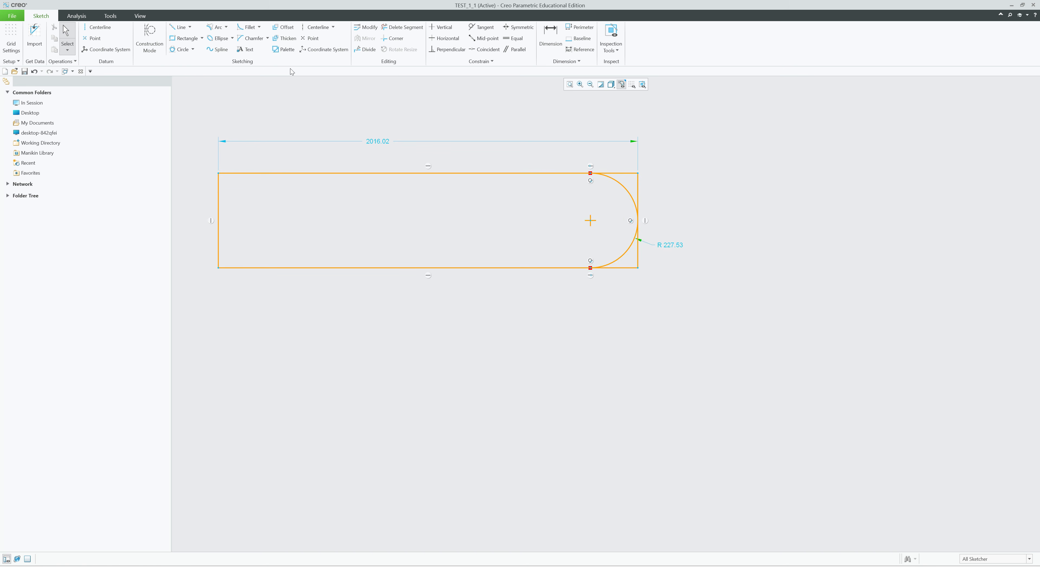
Step: Trim the upper and lower corner segments outside the tangent arc with Delete Segment, leaving a rounded right end
left_click(391, 28)
left_click_drag(604, 166, 649, 202)
mouse_move(665, 234)
left_mouse_down()
mouse_move(633, 268)
mouse_move(638, 277)
left_mouse_up()
middle_click(743, 300)
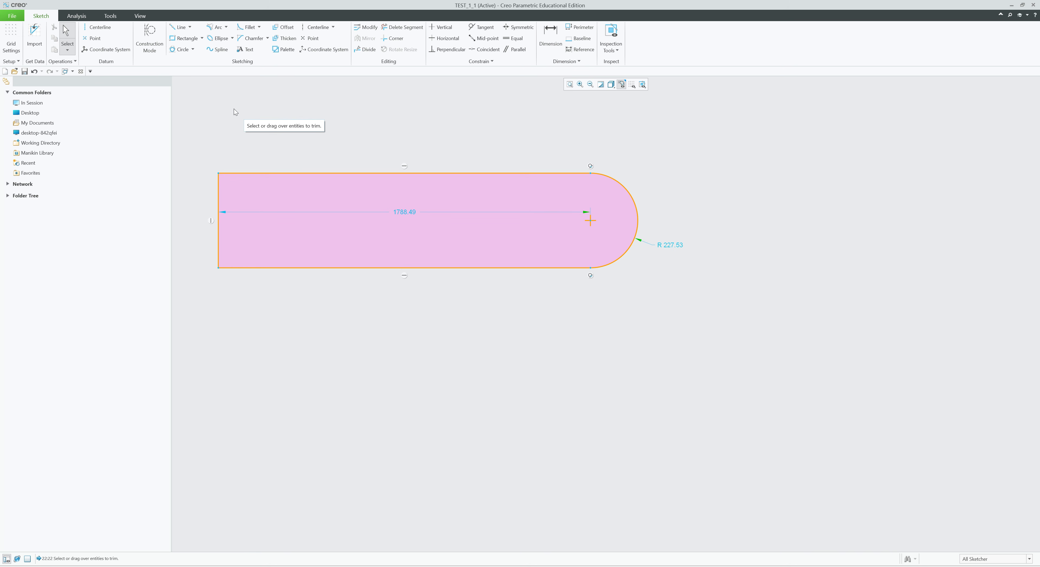
Step: Draw seven Concentric arcs of increasing radius around the rounded end's center, outside its lower right, the outermost about 715.91 in radius
left_click(226, 27)
left_click(228, 64)
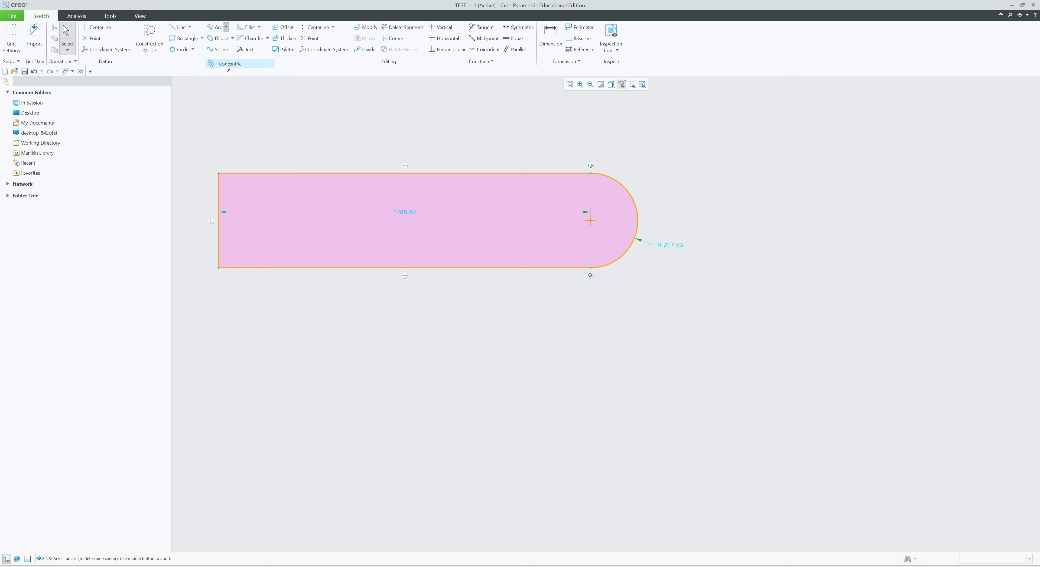
left_click(631, 247)
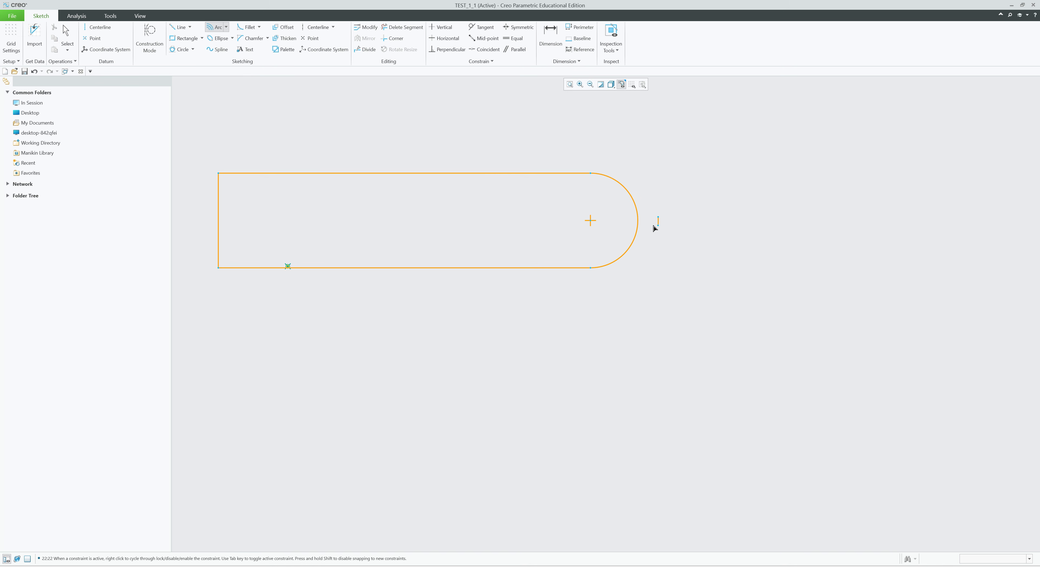
left_click(613, 283)
left_click(673, 226)
left_click(642, 284)
left_click(688, 230)
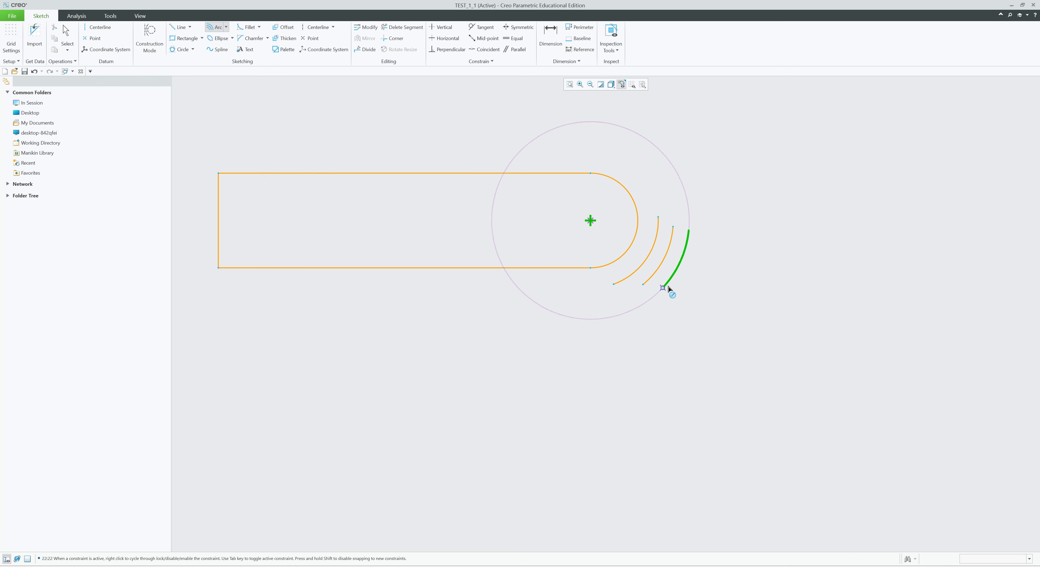
left_click(662, 288)
left_click(701, 238)
left_click(684, 283)
left_click(713, 244)
left_click(685, 328)
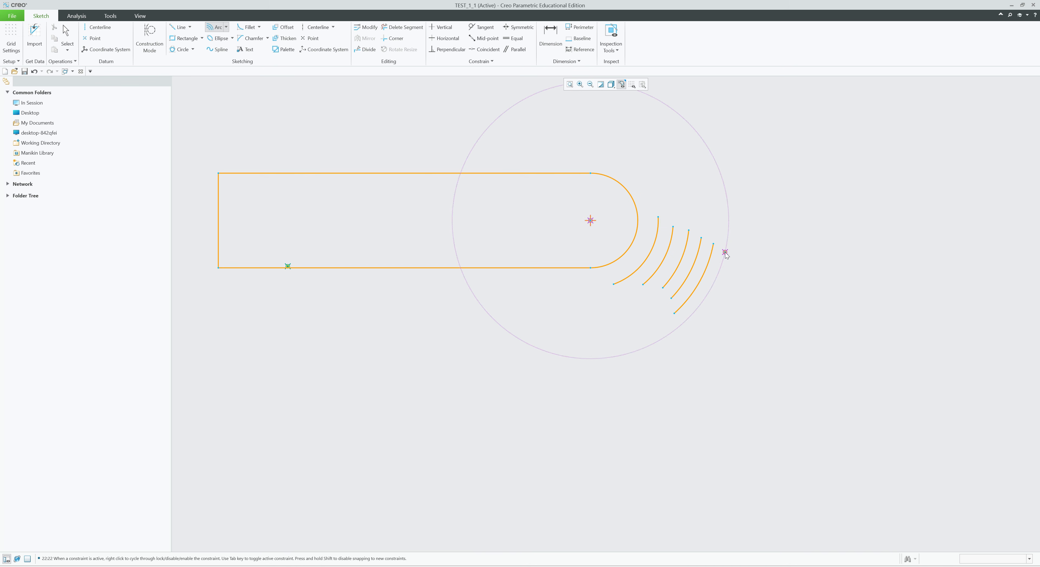
left_click(725, 252)
left_click(699, 325)
left_click(735, 258)
left_click(720, 328)
middle_click(722, 300)
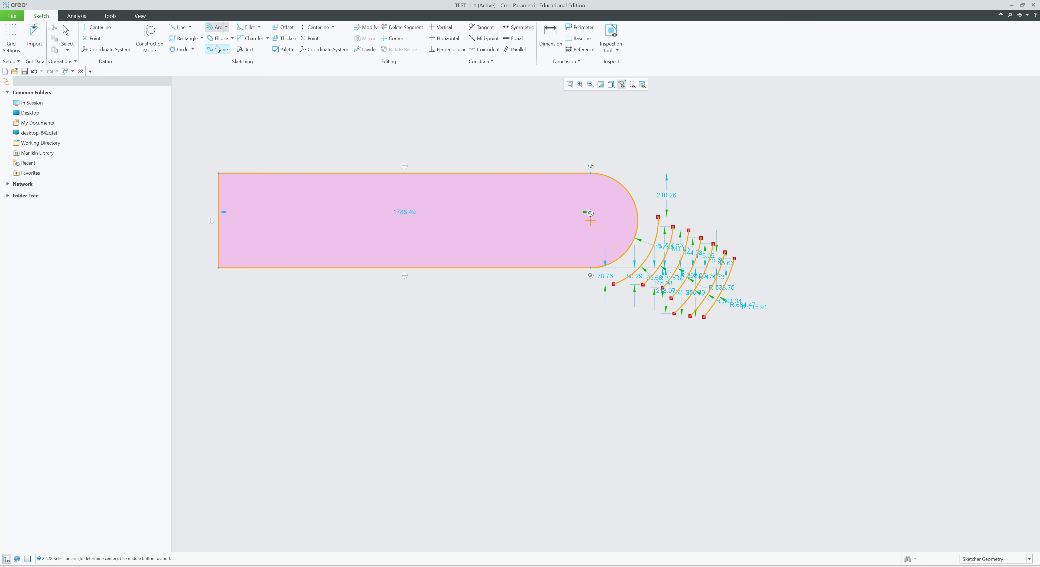
Step: Draw two Conic arcs, one with level endpoints above the concentric arcs and a slightly sloped one to the right of them
left_click(226, 26)
left_click(224, 37)
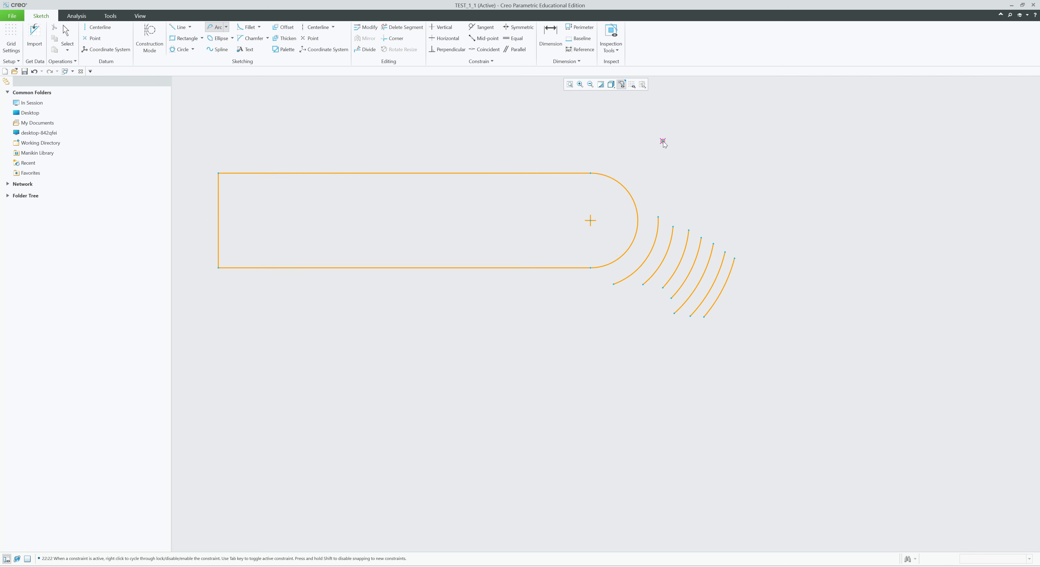
left_click(806, 141)
left_click(663, 141)
left_click(705, 113)
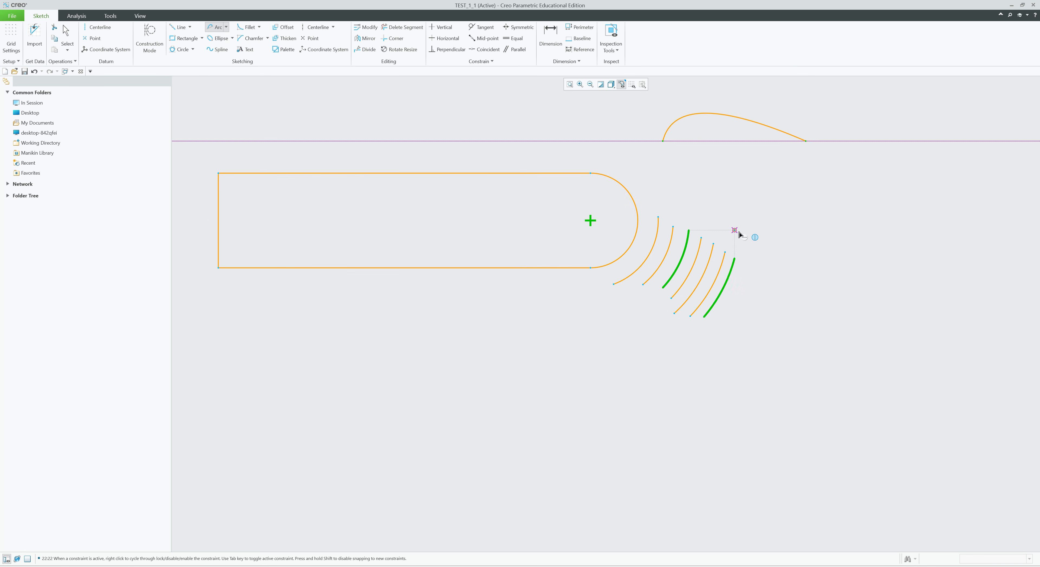
left_click(847, 226)
left_click(783, 194)
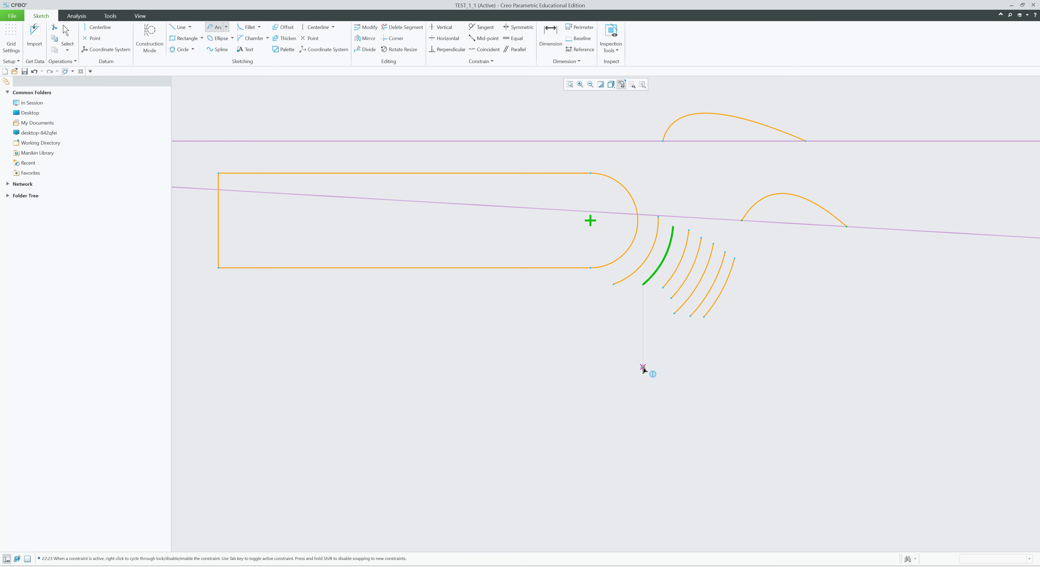
Step: Draw two Conic arcs side by side with level endpoints, about 645.51 below the rounded shape, leaning away from each other
left_click(450, 402)
left_click(570, 402)
left_click(457, 357)
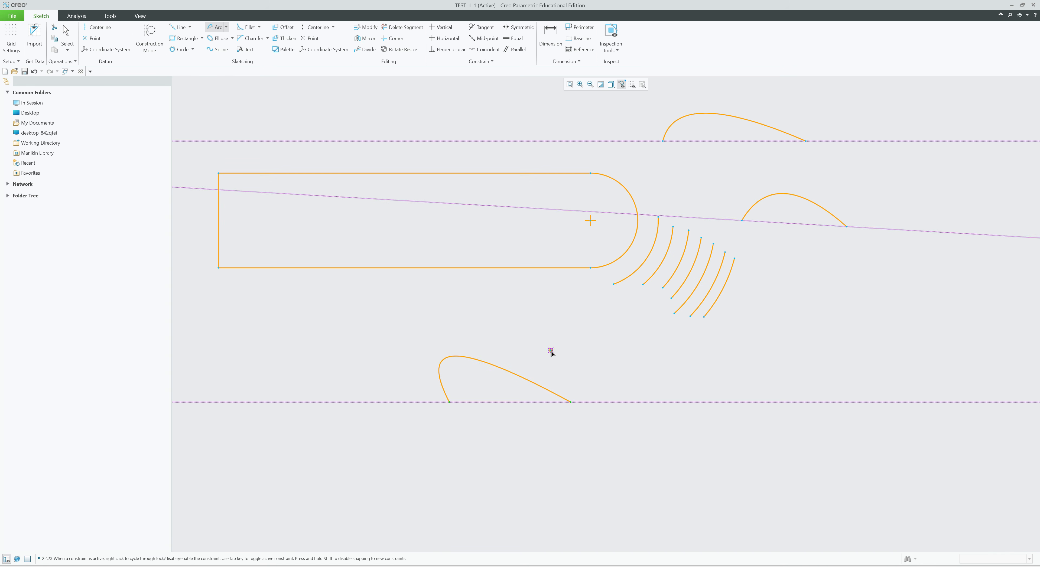
left_click(643, 402)
left_click(776, 402)
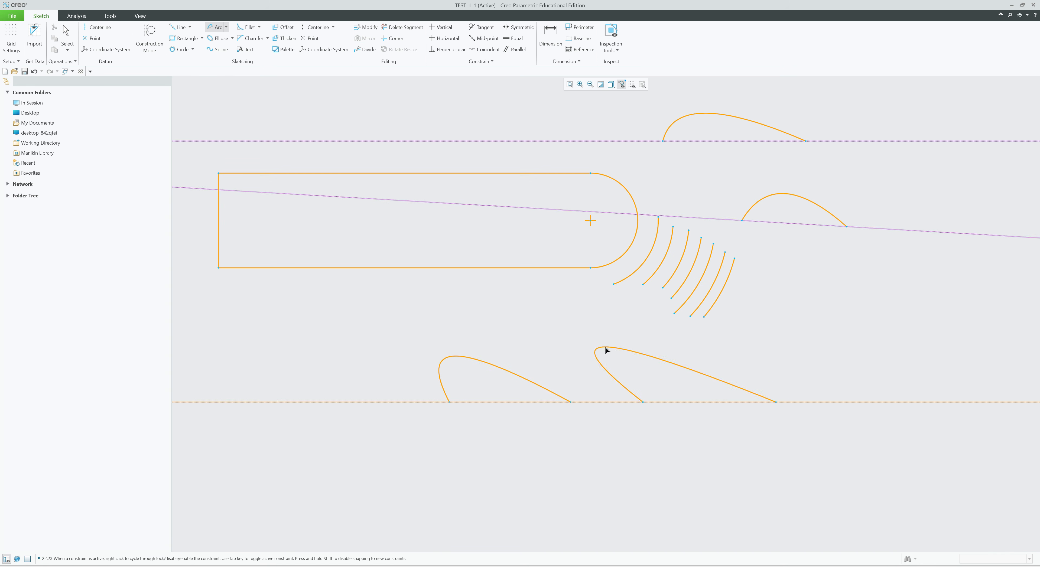
left_click(790, 354)
middle_click(860, 408)
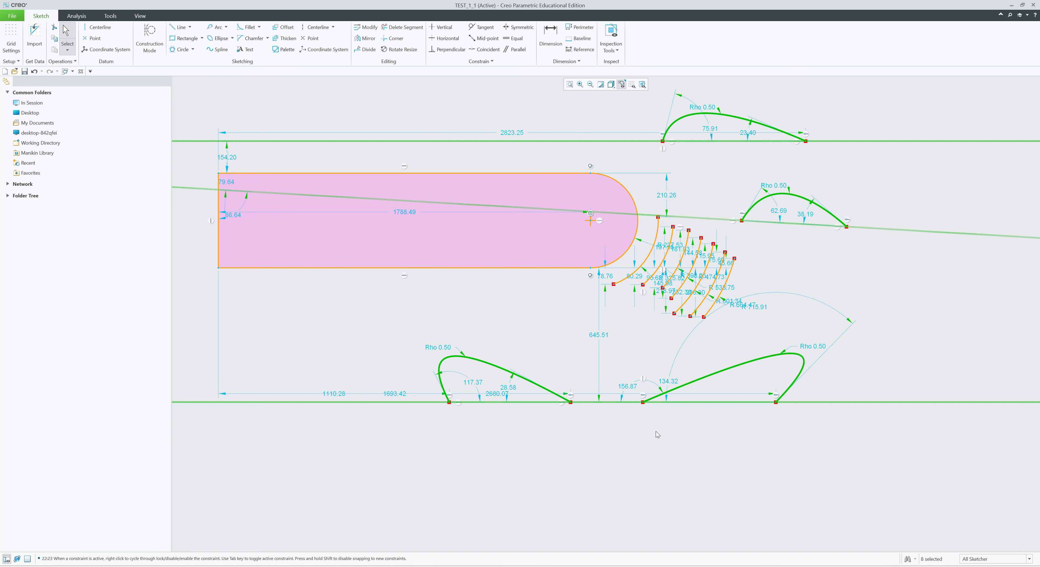
Step: Delete all geometry from the sketch, including the rounded shape, the concentric arcs and the conic arcs
scroll(534, 315, "down", 3)
left_click(630, 400)
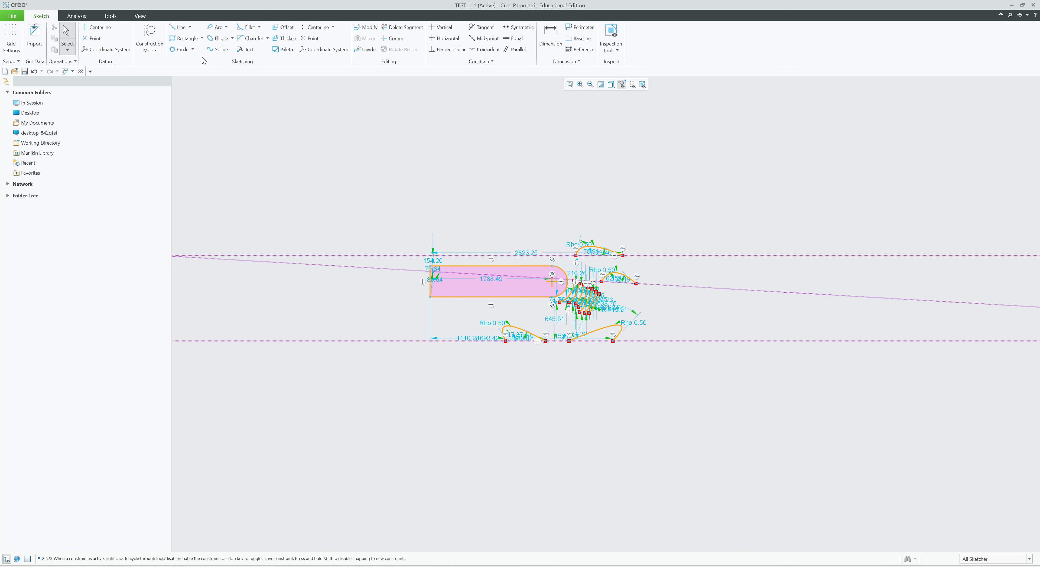
left_click_drag(720, 401, 369, 182)
key("Delete")
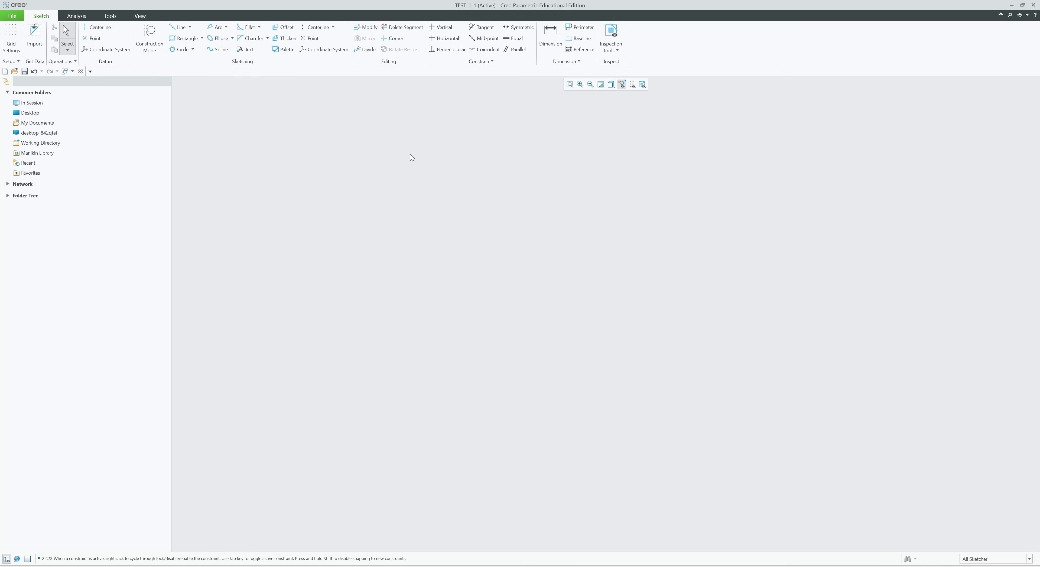
Step: Draw a corner rectangle about 2319.82 wide and 957.33 high in the empty sketch
left_click(185, 38)
left_click(493, 203)
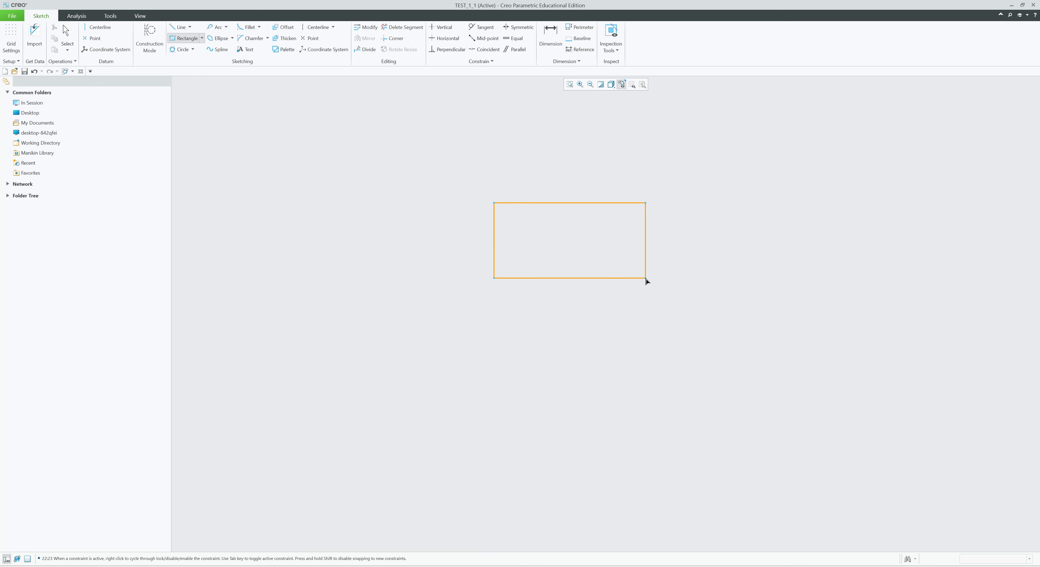
left_click(652, 268)
middle_click(442, 199)
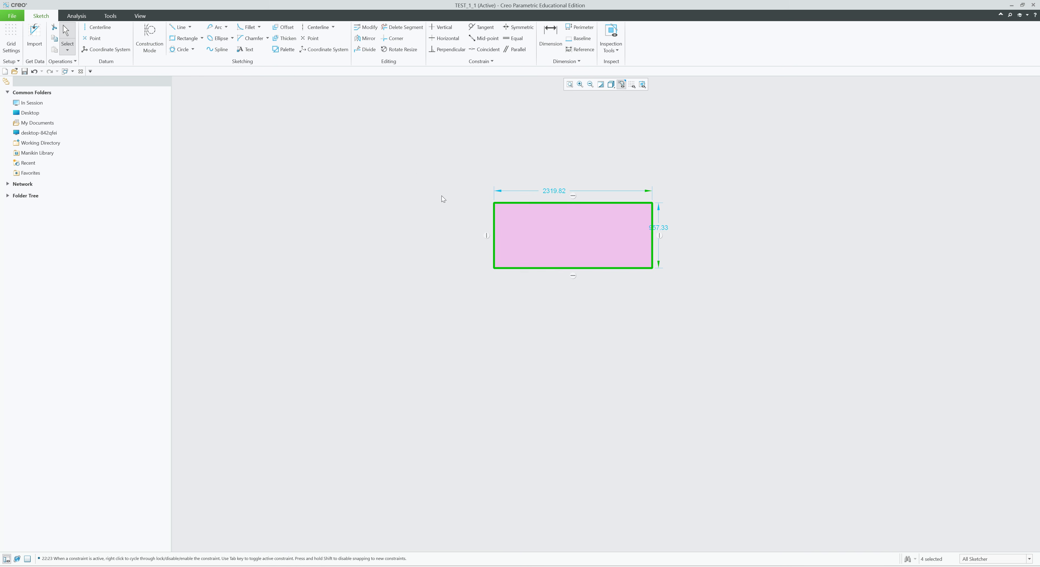
Step: Round the rectangle's upper-right corner with a Circular fillet of about 86.58 radius
left_click(259, 27)
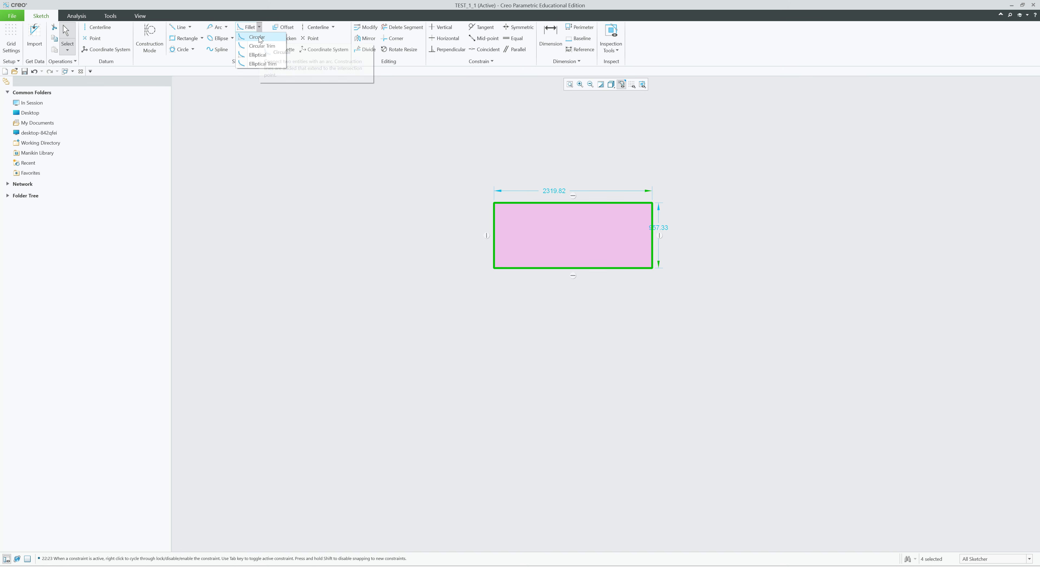
left_click(256, 36)
scroll(581, 173, "down", 4)
left_click(582, 183)
middle_click(650, 194)
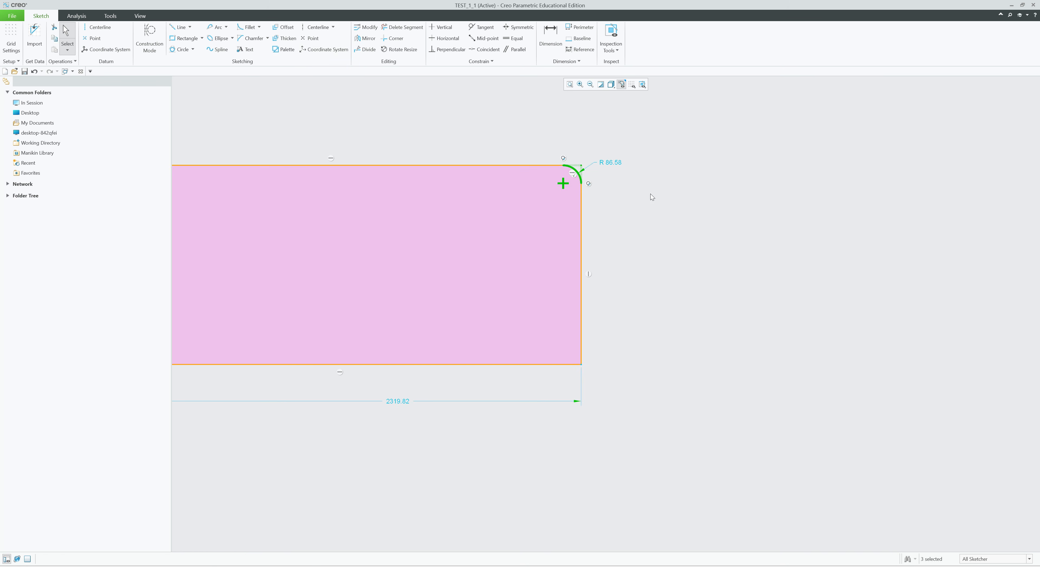
Step: Round the rectangle's lower-right corner with a Circular Trim fillet of about 59.82 radius
left_click(260, 27)
left_click(257, 37)
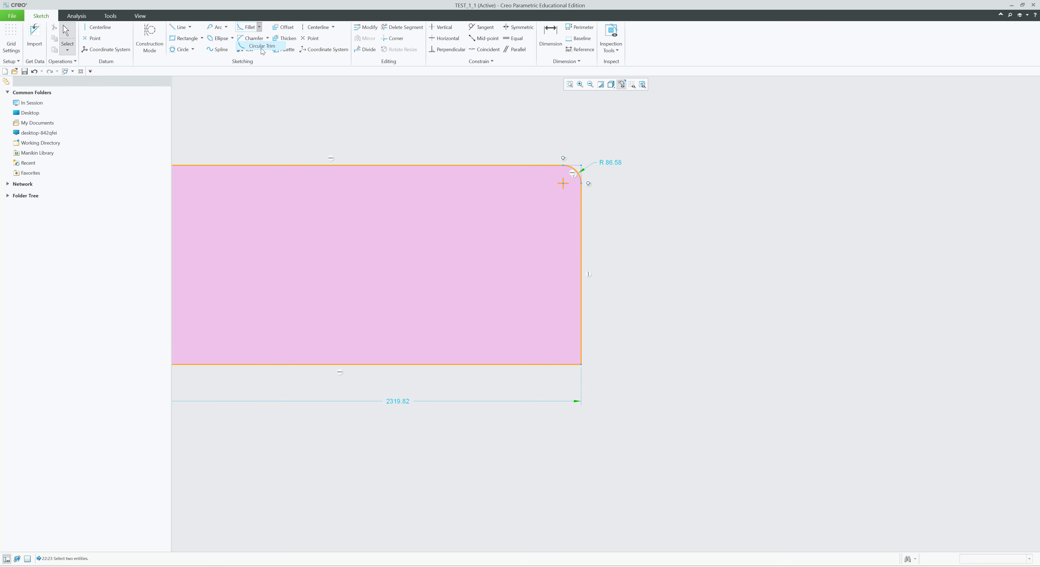
left_click(540, 366)
left_click(581, 358)
middle_click(632, 353)
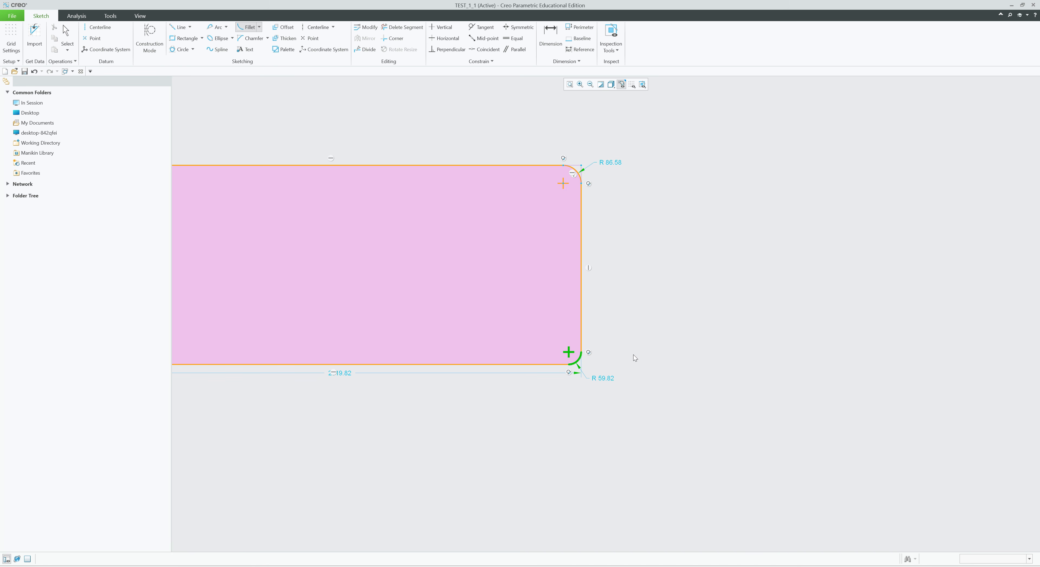
Step: Round the rectangle's upper-left corner with an Elliptical fillet about 197.54 wide and 152.76 high
scroll(706, 274, "up", 3)
scroll(447, 255, "down", 3)
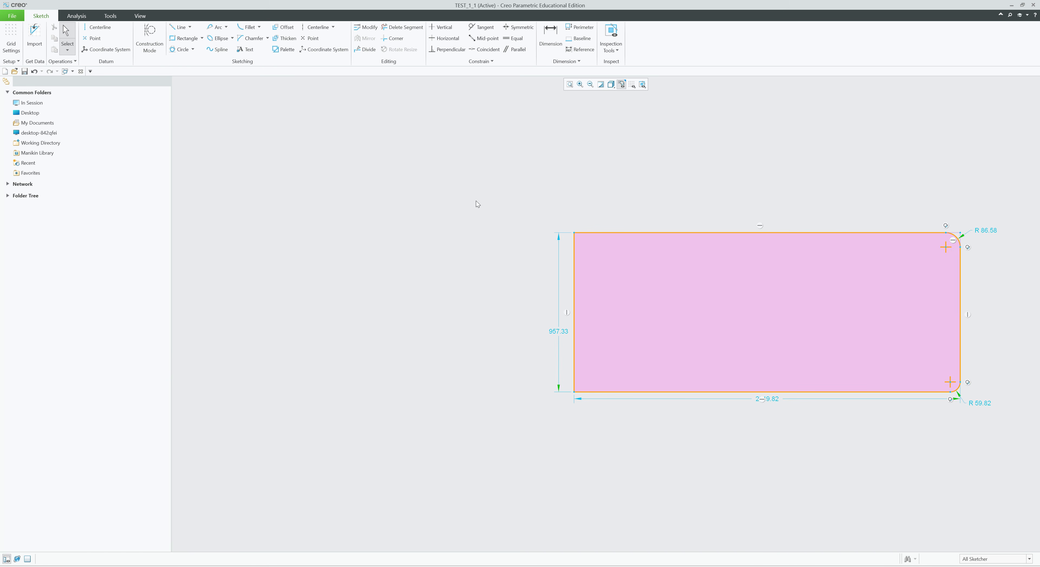
left_click(259, 28)
left_click(257, 55)
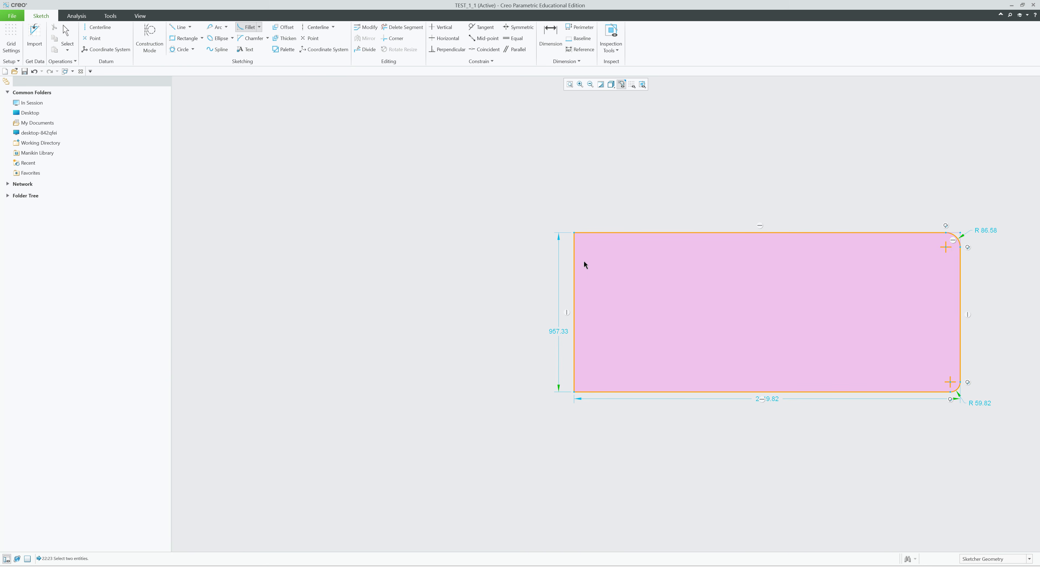
left_click(574, 257)
left_click(606, 232)
scroll(592, 256, "up", 5)
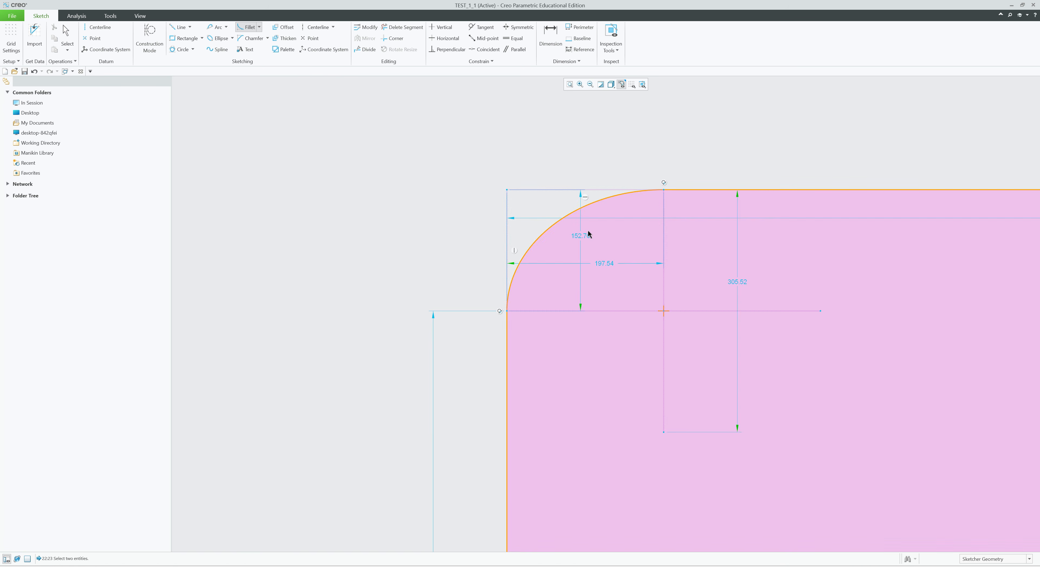
Step: Round the rectangle's lower-left corner with an Elliptical Trim fillet whose full axes are about 421.08 and 393.92
scroll(428, 182, "down", 3)
left_click(260, 28)
left_click(257, 64)
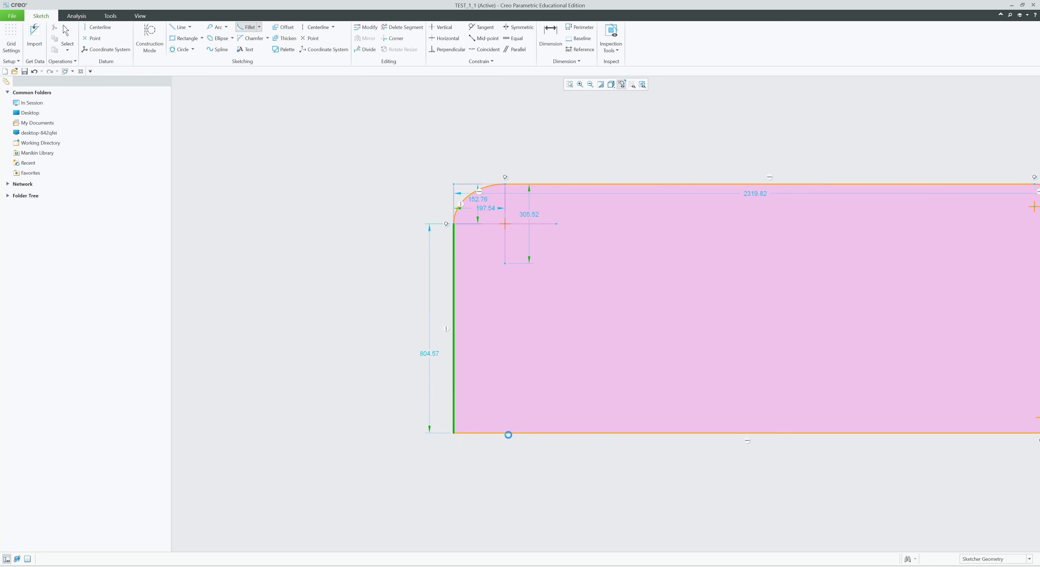
left_click(508, 433)
middle_click(413, 417)
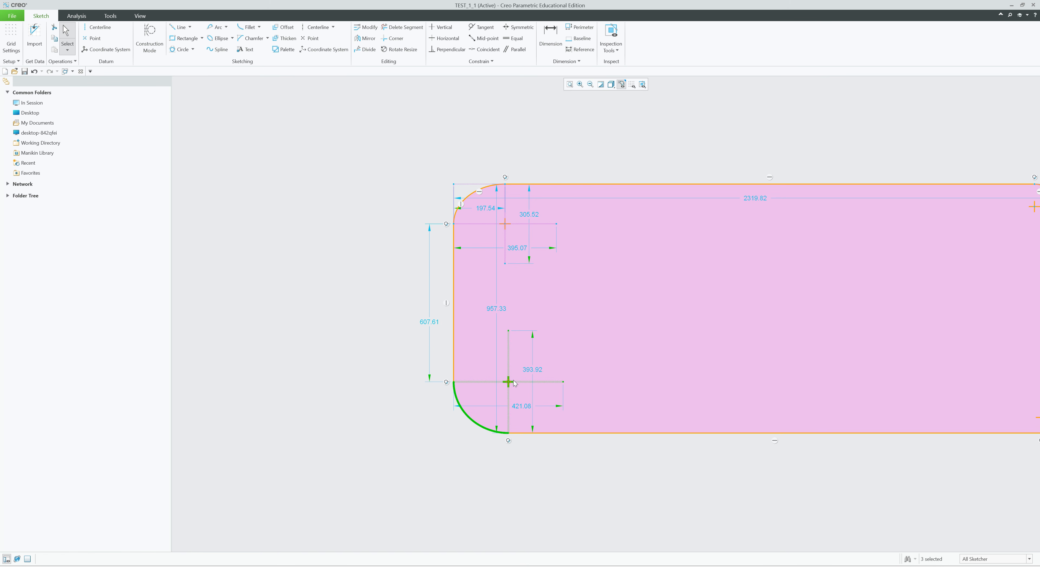
Step: Delete the whole filleted rectangle from the sketch
scroll(336, 285, "down", 3)
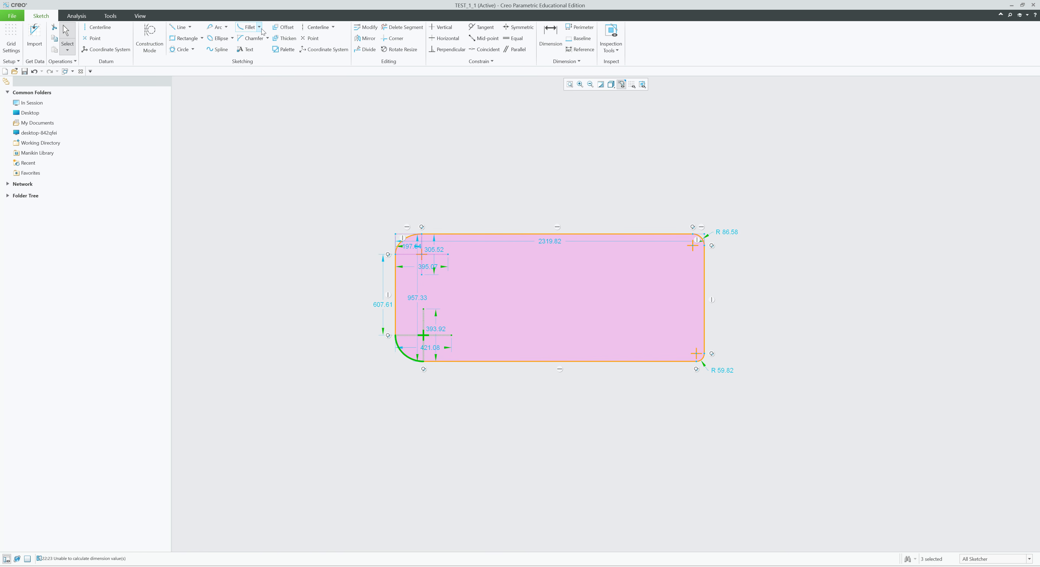
mouse_move(216, 173)
left_mouse_down()
mouse_move(372, 328)
mouse_move(859, 497)
left_mouse_up()
left_click(771, 345)
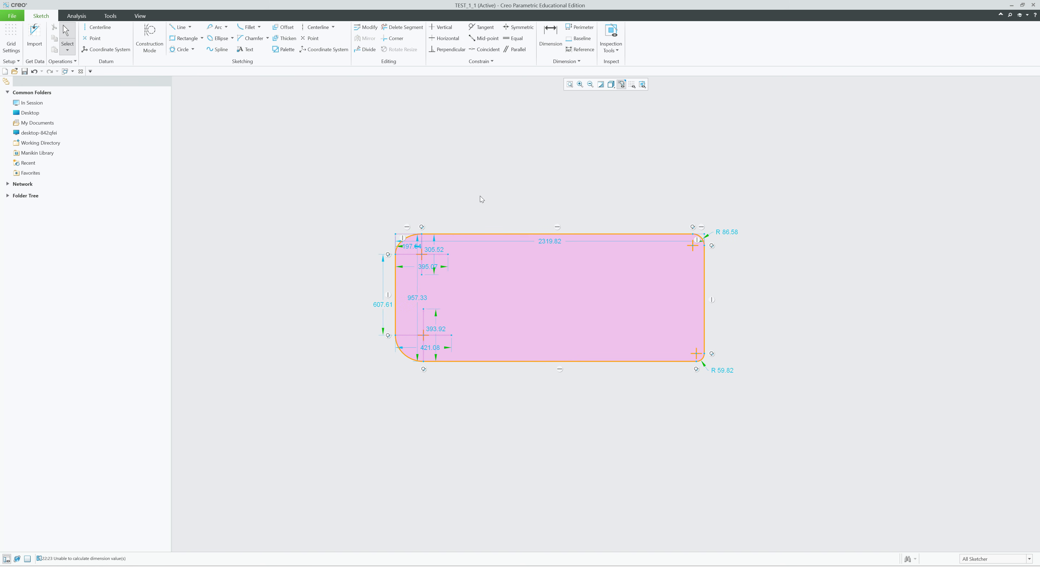
scroll(470, 194, "down", 1)
left_click_drag(323, 170, 743, 370)
key("Delete")
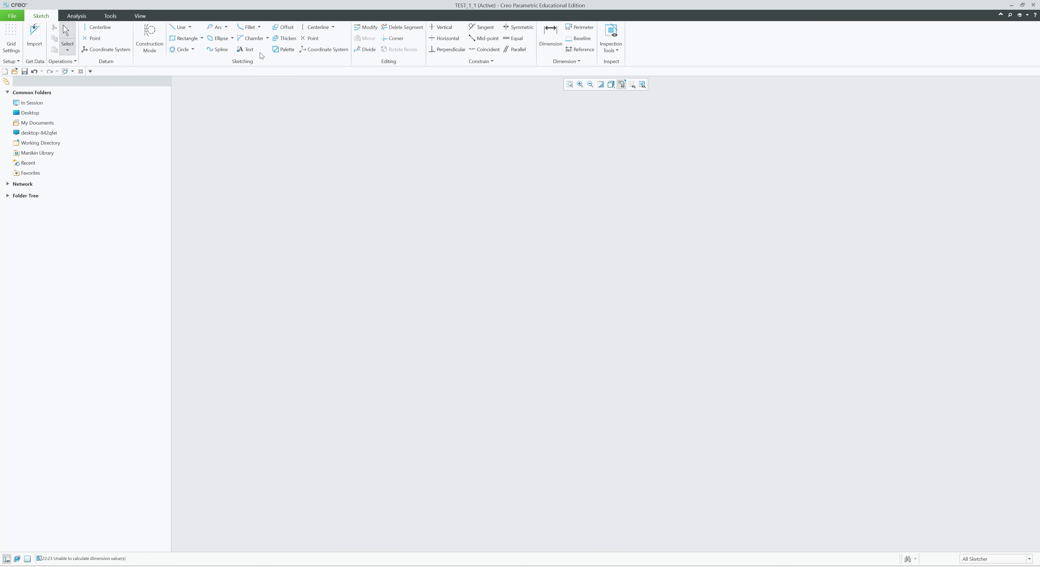
Step: Draw a new corner rectangle about 1825.35 wide and 1146.57 high
left_click(183, 37)
left_click(483, 202)
left_click(678, 324)
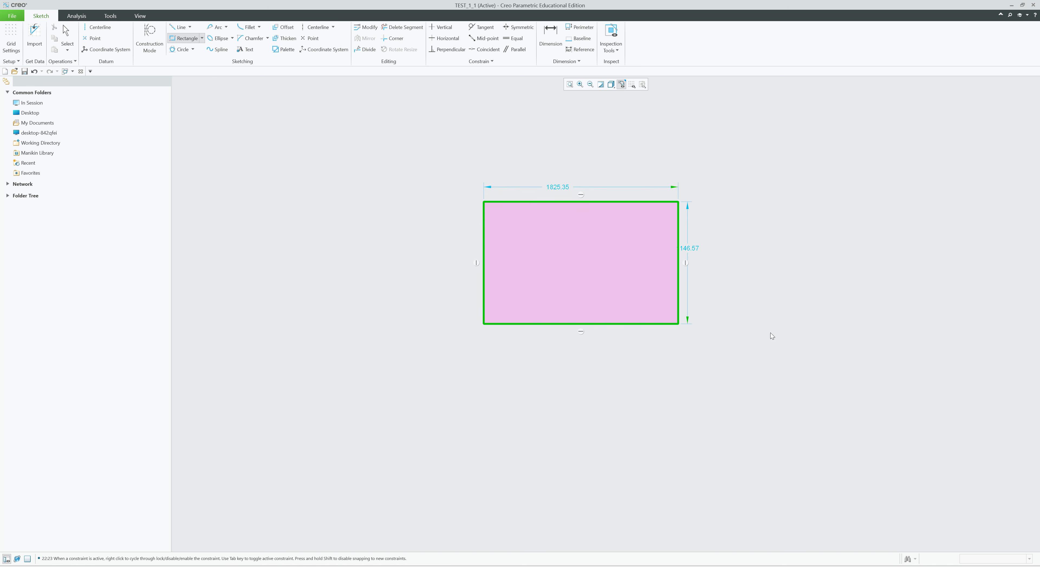
middle_click(772, 336)
Step: Chamfer the rectangle's upper-right corner by about 77.61 by 91.79 and its lower-right corner by about 202.57 by 77.24
scroll(631, 217, "up", 3)
left_click(707, 186)
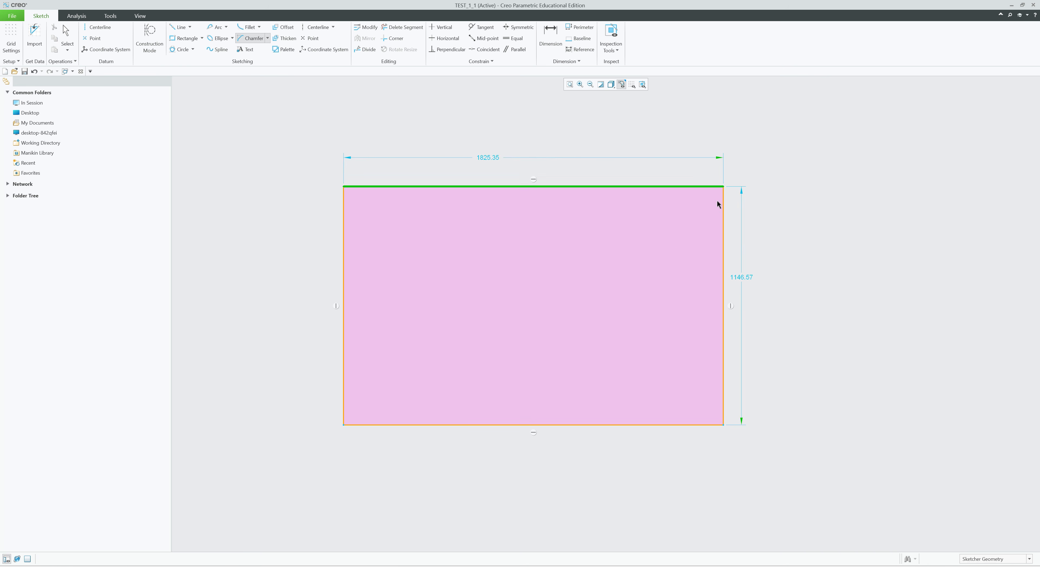
left_click(723, 208)
left_click(681, 425)
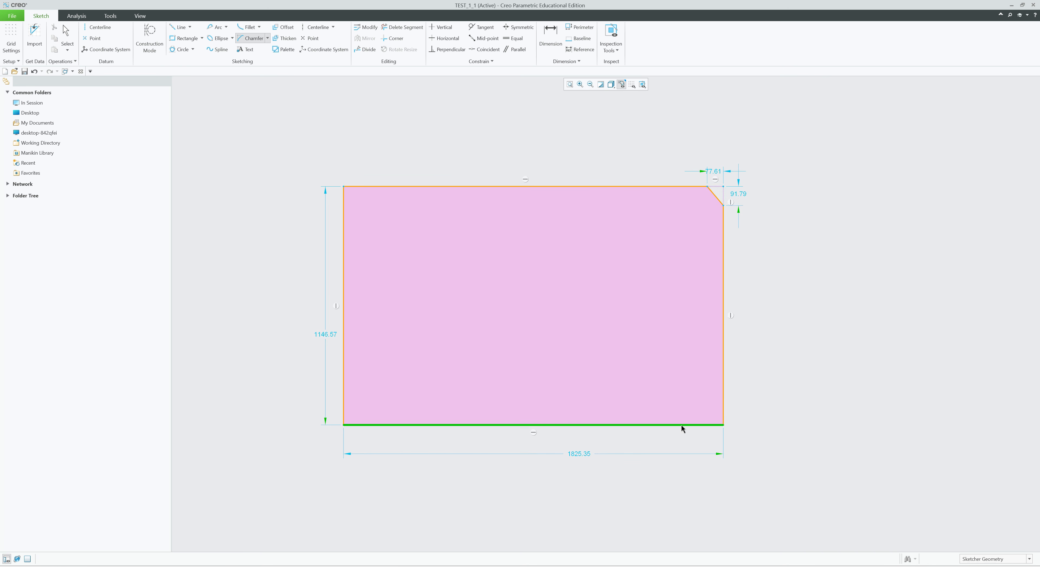
left_click(723, 409)
middle_click(775, 397)
Step: Bevel the rectangle's upper-left and lower-left corners with Chamfer Trim, leaving about 1046.52 of the left edge between them
left_click(268, 37)
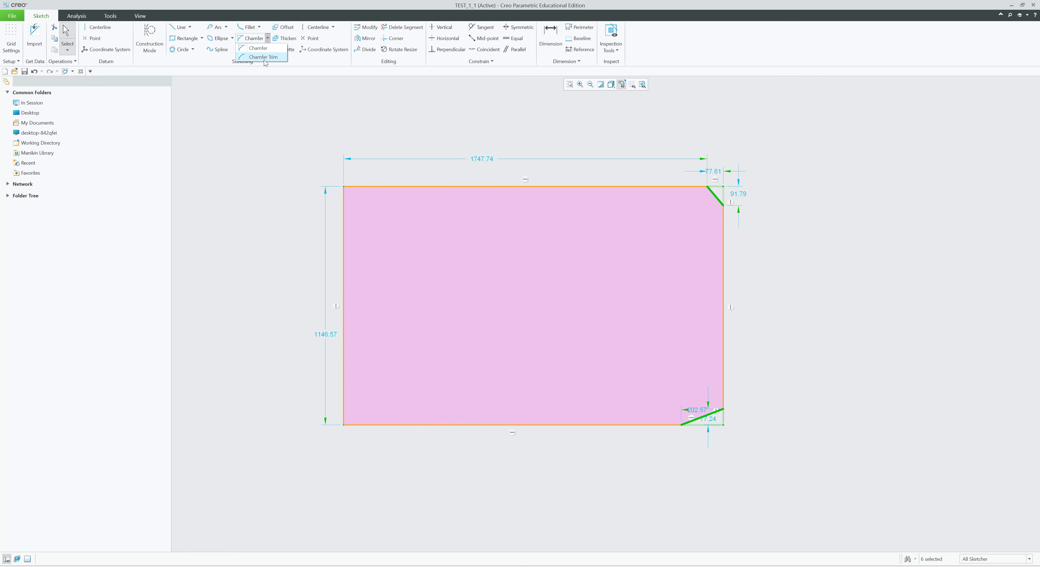
left_click(260, 57)
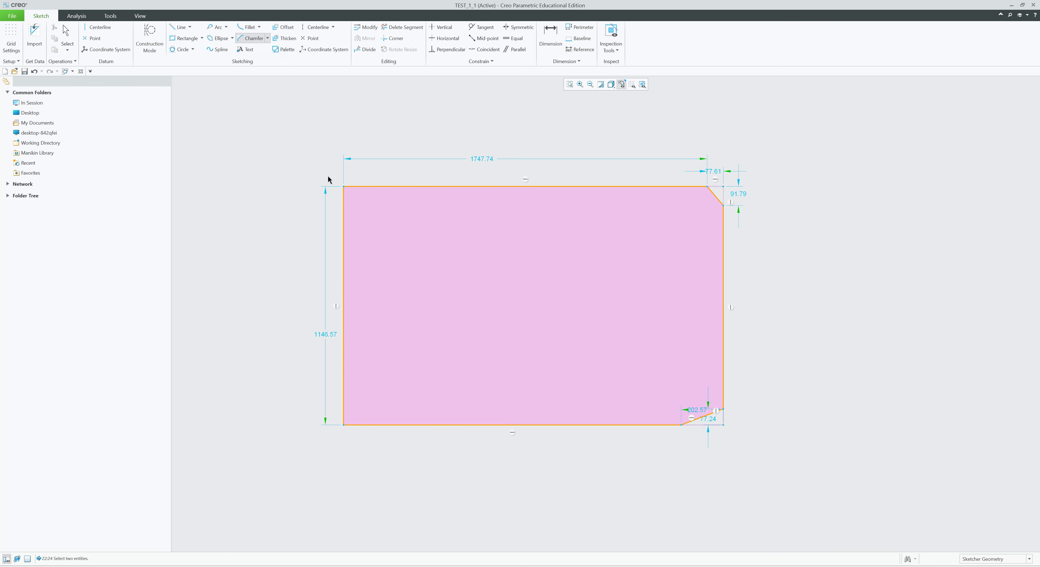
left_click(344, 194)
left_click(351, 186)
left_click(343, 416)
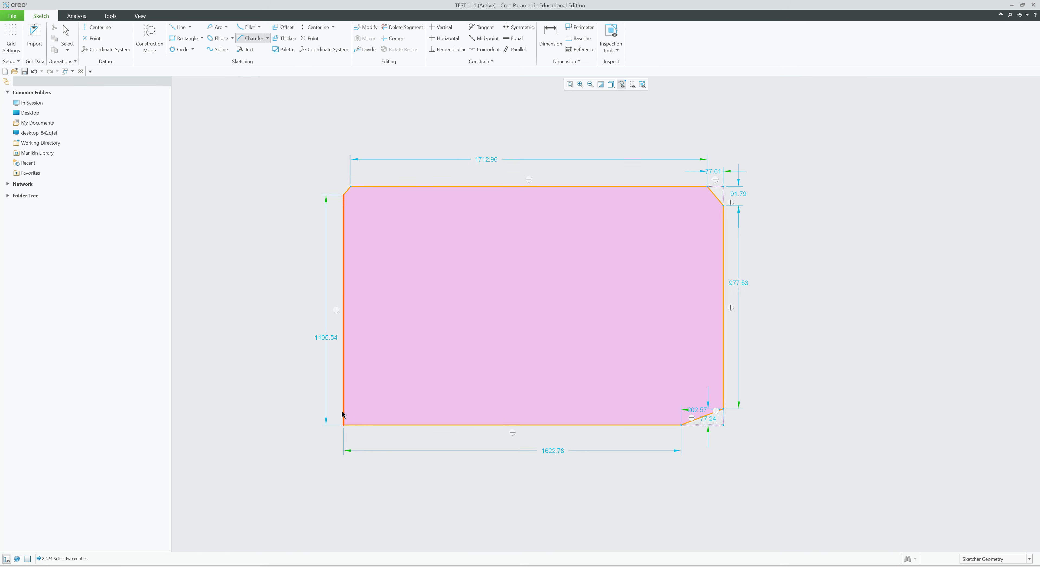
left_click(359, 424)
left_click(268, 38)
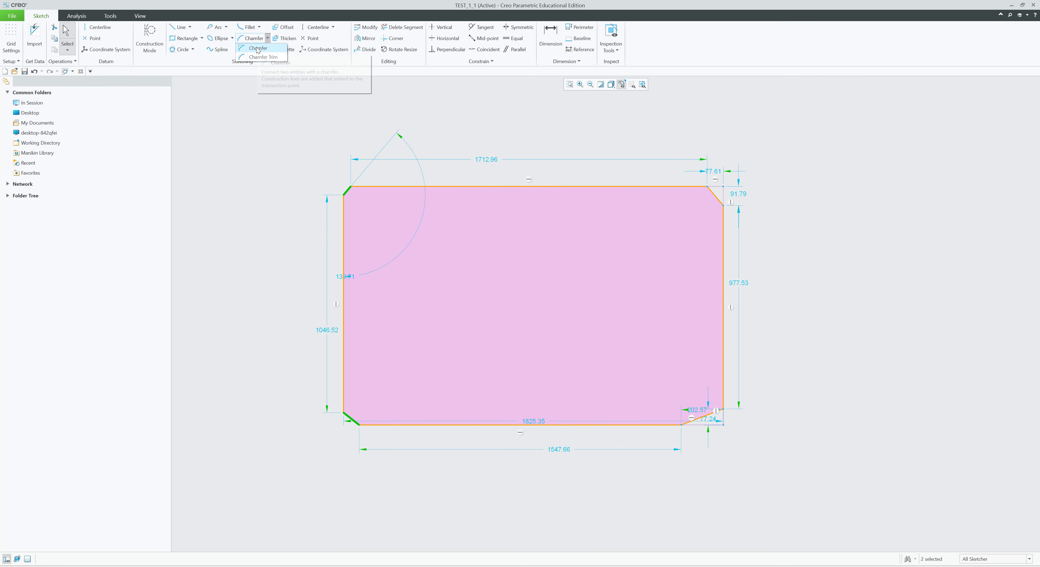
left_click(258, 49)
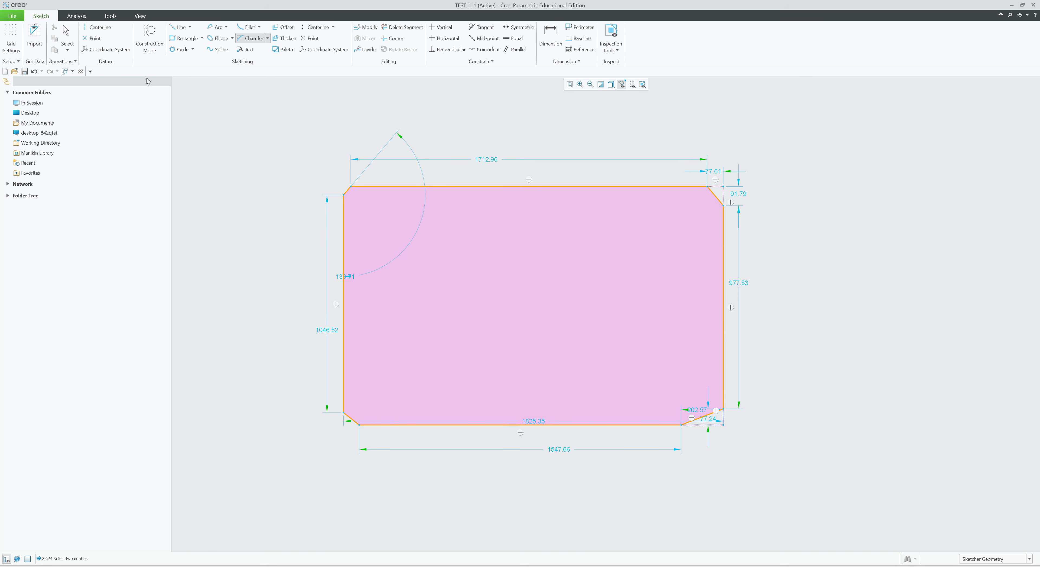
middle_click(773, 240)
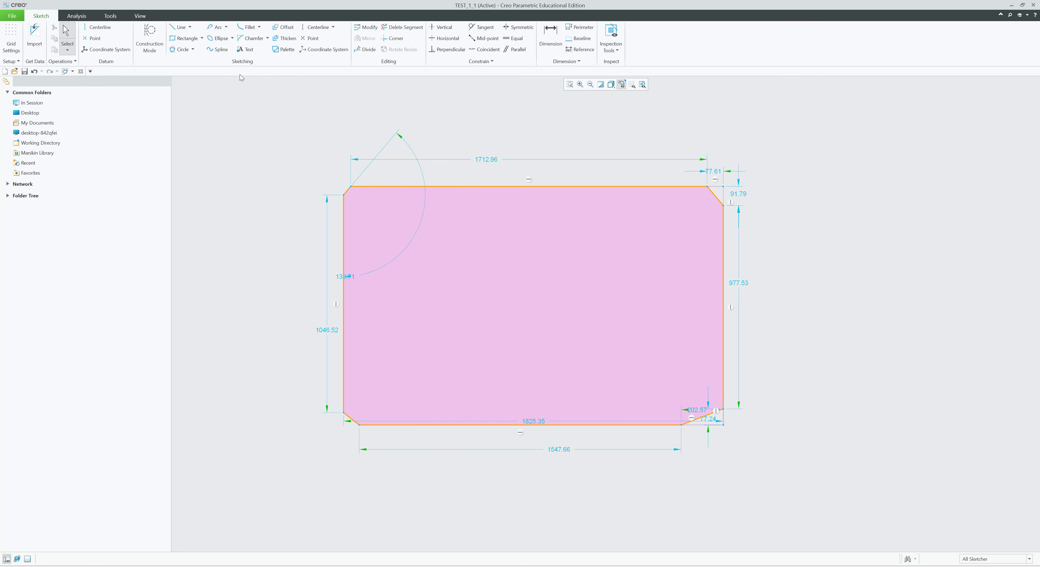
left_click(245, 50)
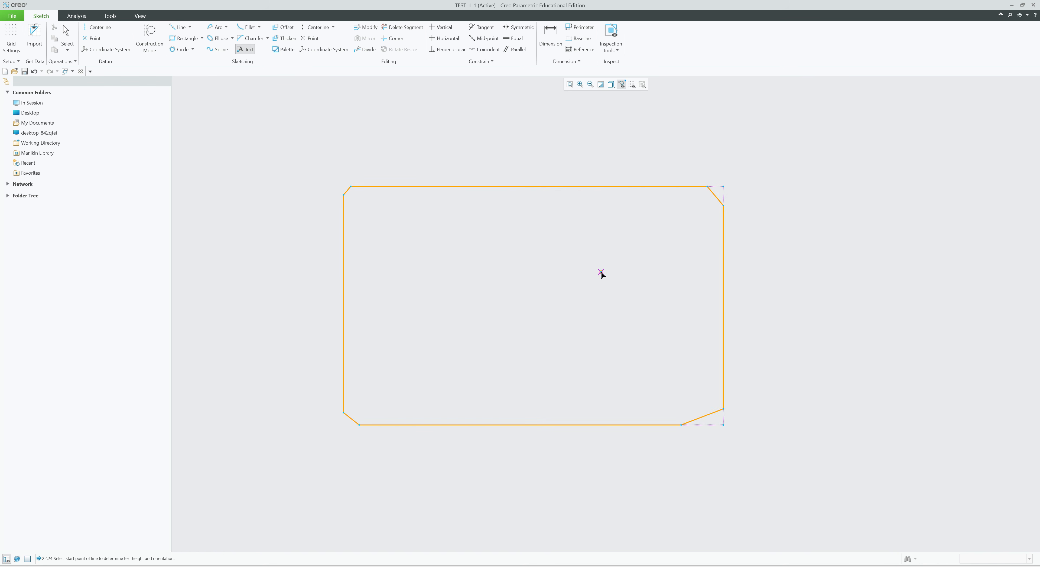
middle_click(476, 243)
scroll(450, 253, "down", 1)
scroll(448, 254, "up", 2)
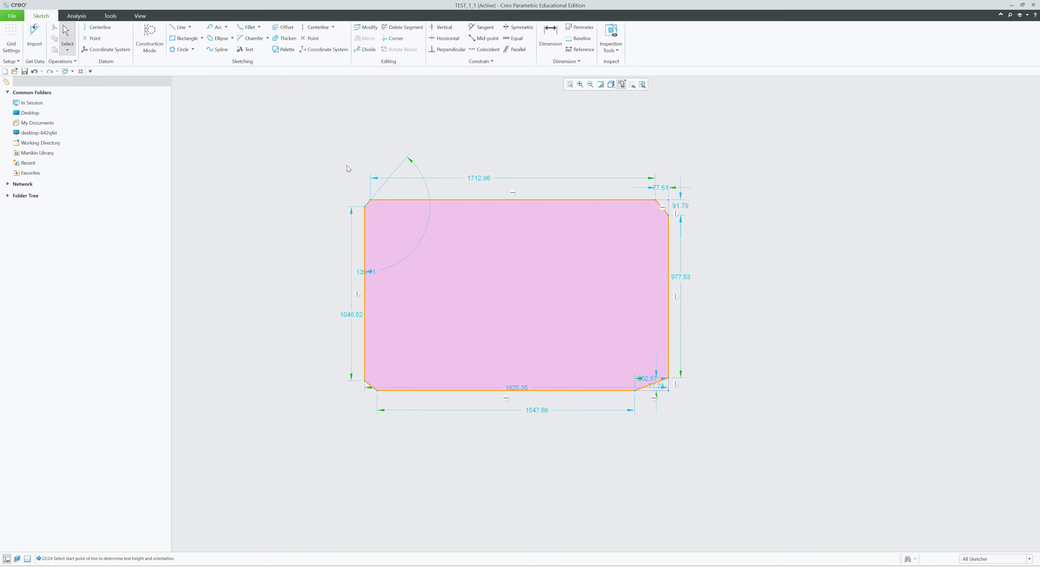
middle_click_drag(307, 146, 314, 139)
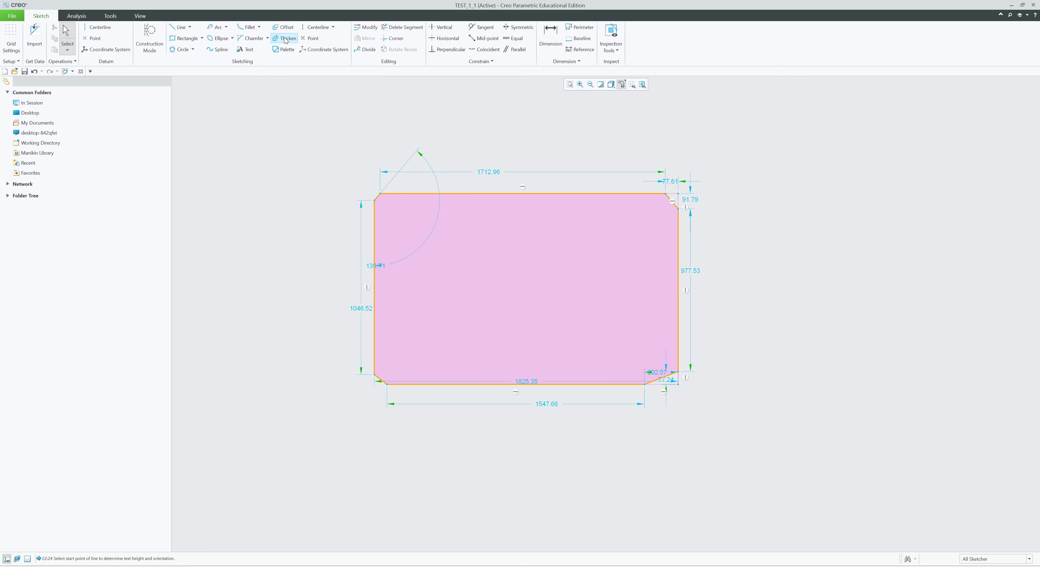
Step: Add the sketch text "TEST" beside the chamfered rectangle, using a horizontal start line about 535.30 long
left_click(245, 50)
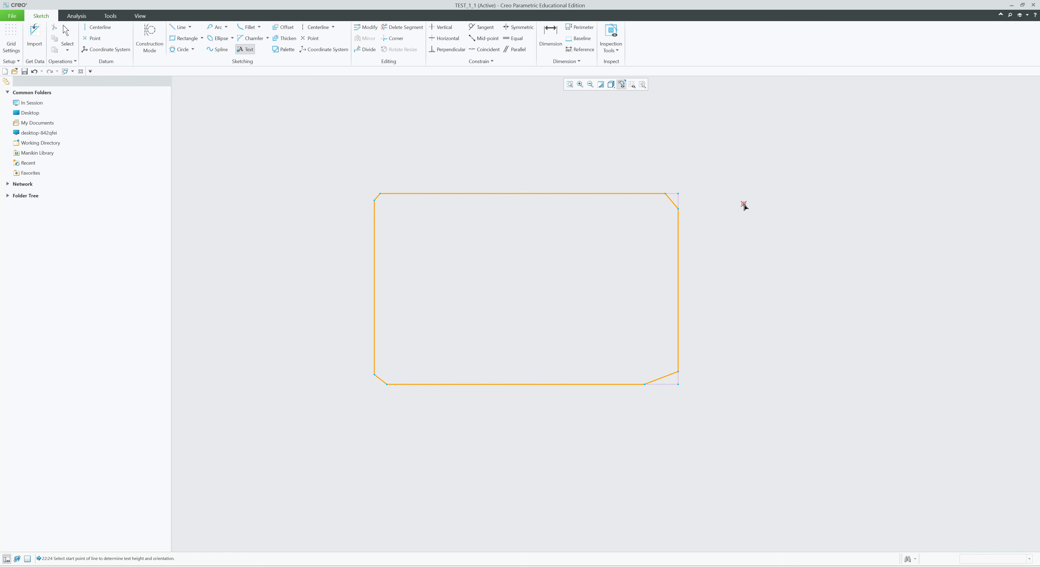
left_click(742, 199)
left_click(830, 199)
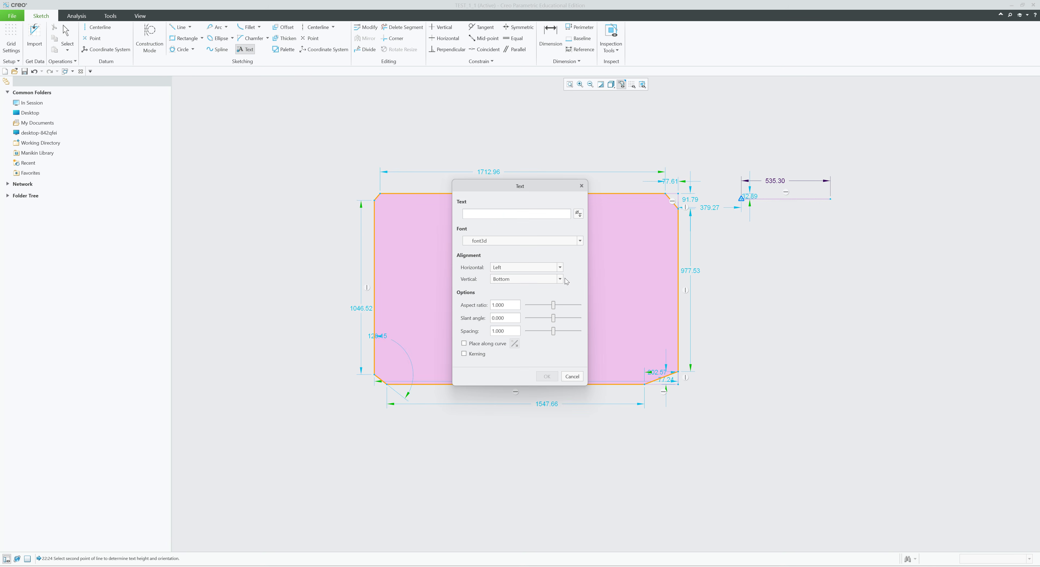
left_click(473, 213)
type("TEST")
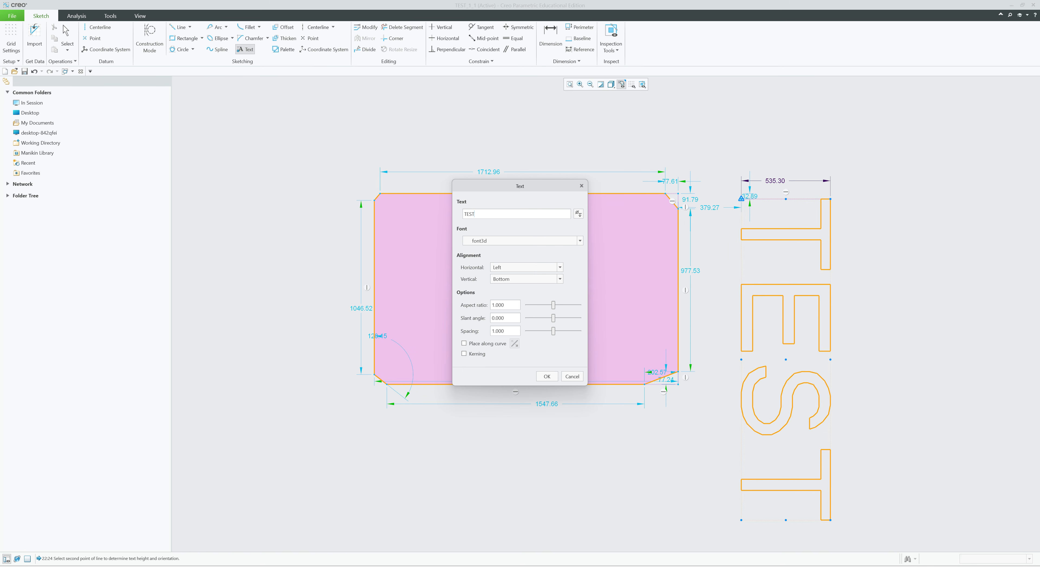
left_click(547, 376)
scroll(738, 270, "down", 3)
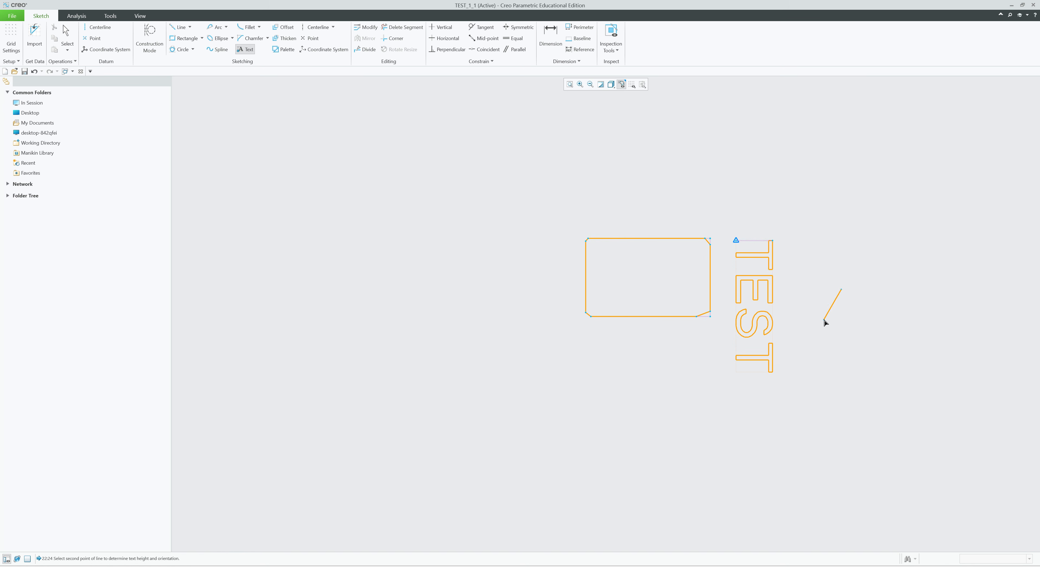
middle_click(836, 319)
Step: Move the text to the opposite side of the rectangle and delete all geometry from the sketch
left_click_drag(762, 305, 447, 277)
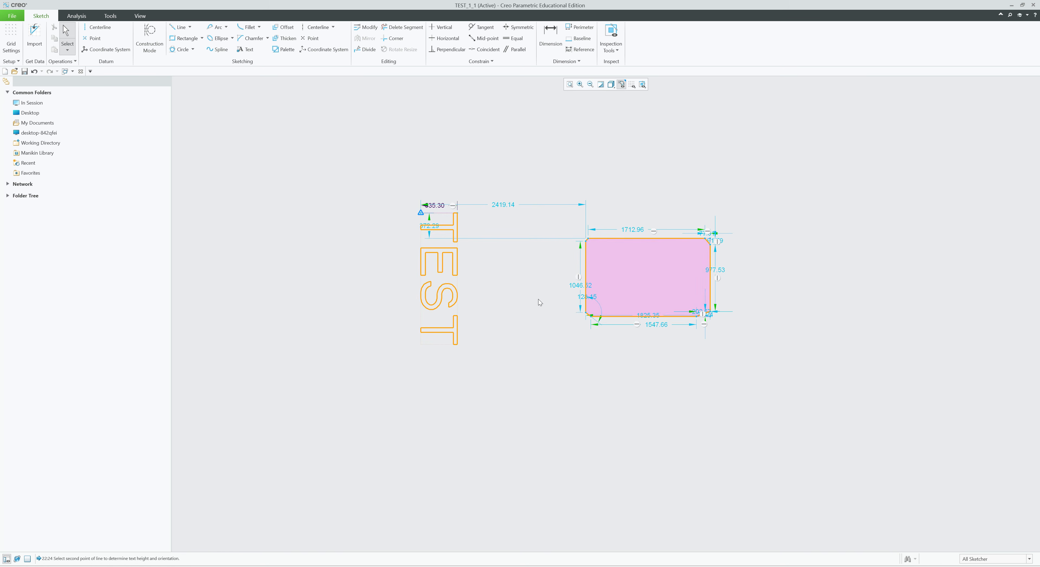
left_click_drag(351, 154, 769, 402)
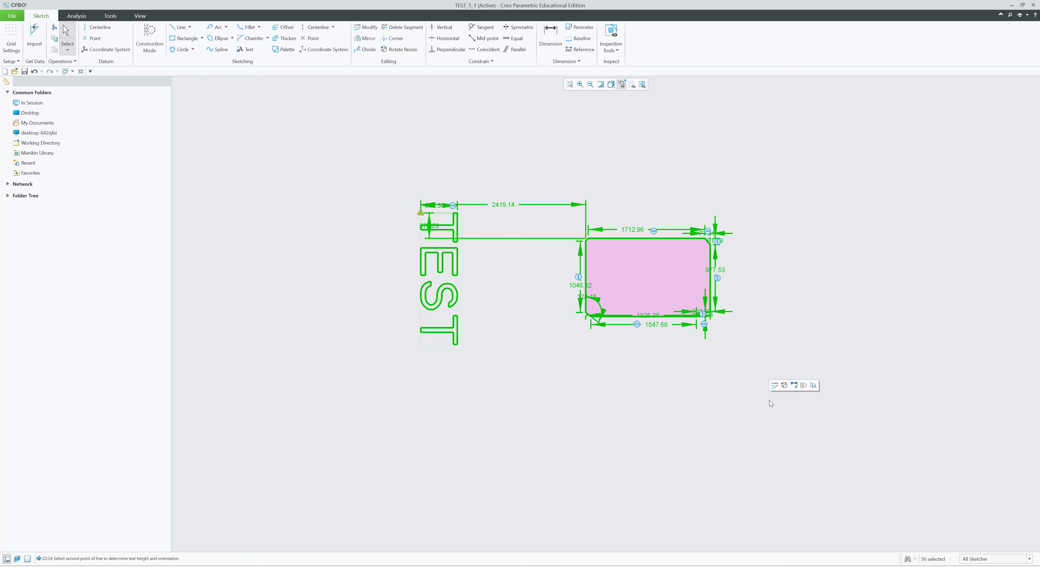
key("Delete")
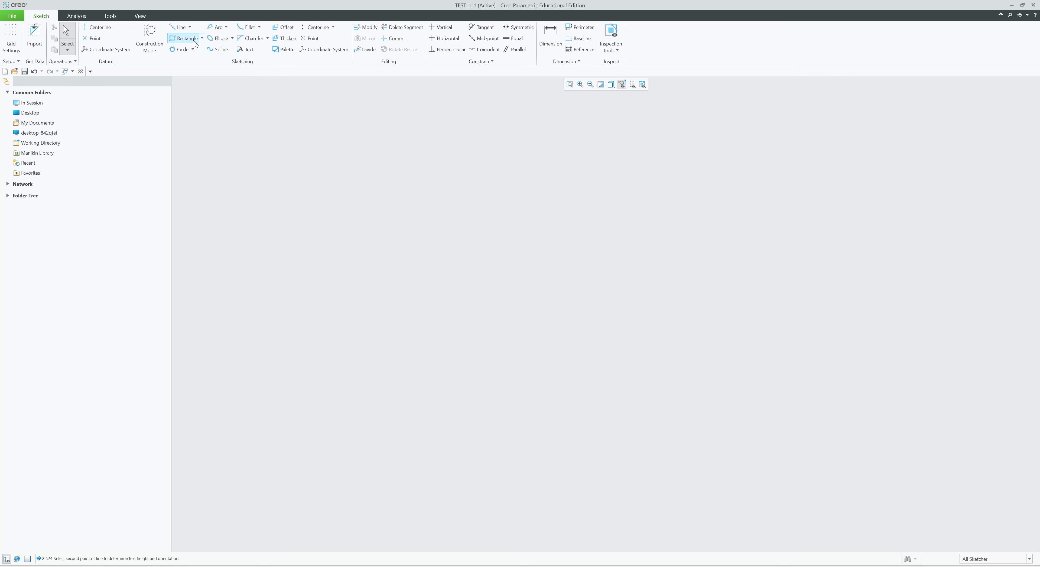
Step: Sketch two horizontal lines from their midpoints, about 2987.17 and 5028.94 long, with the longer one about 429.01 below the shorter
left_click(178, 27)
left_click(459, 245)
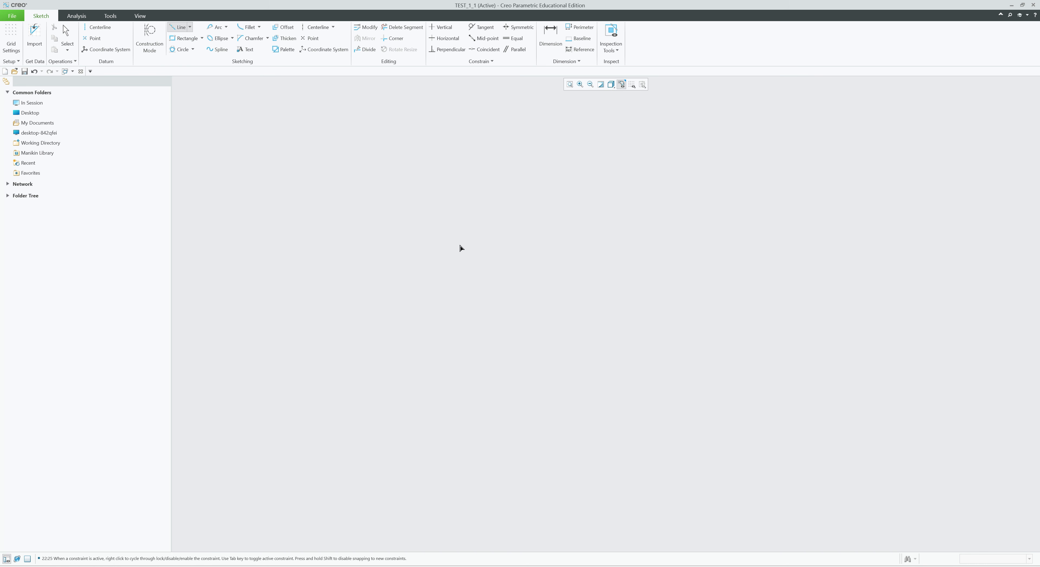
left_click(561, 245)
middle_click(570, 275)
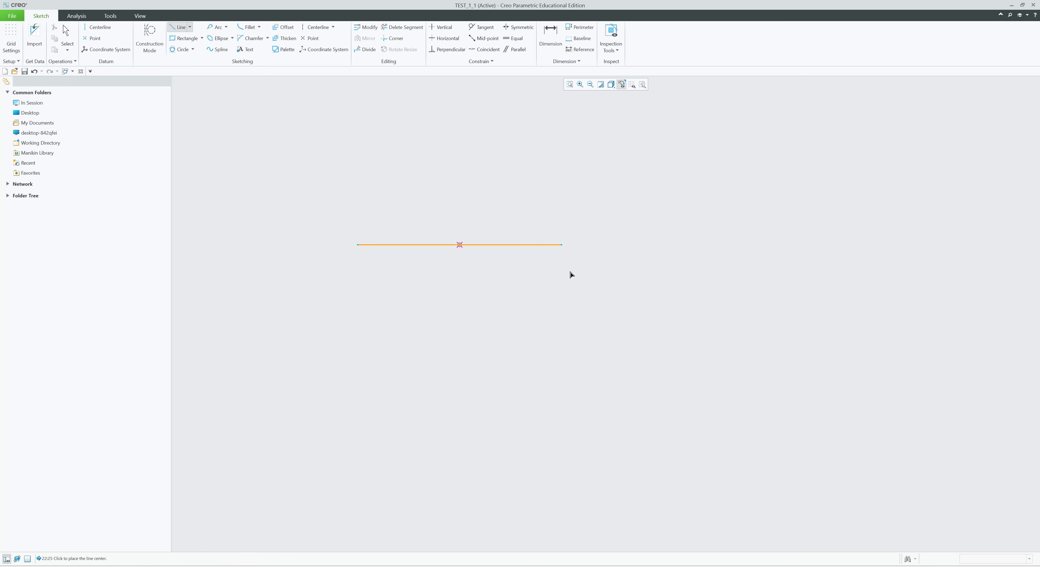
middle_click(570, 275)
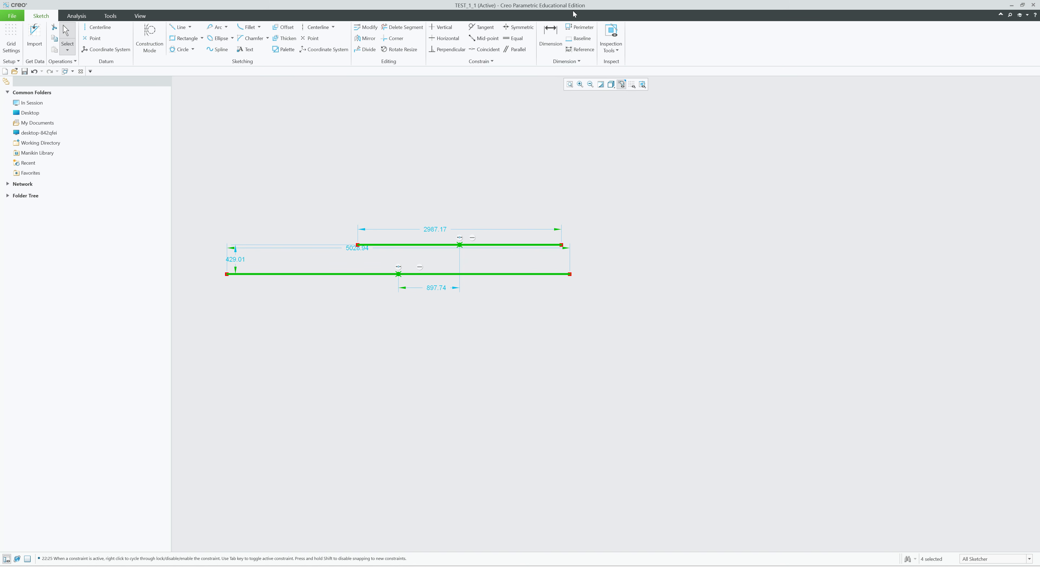
Step: Dimension the vertical distance between the two horizontal lines and set it to 200
left_click(550, 36)
left_click(519, 274)
left_click(520, 245)
middle_click(524, 259)
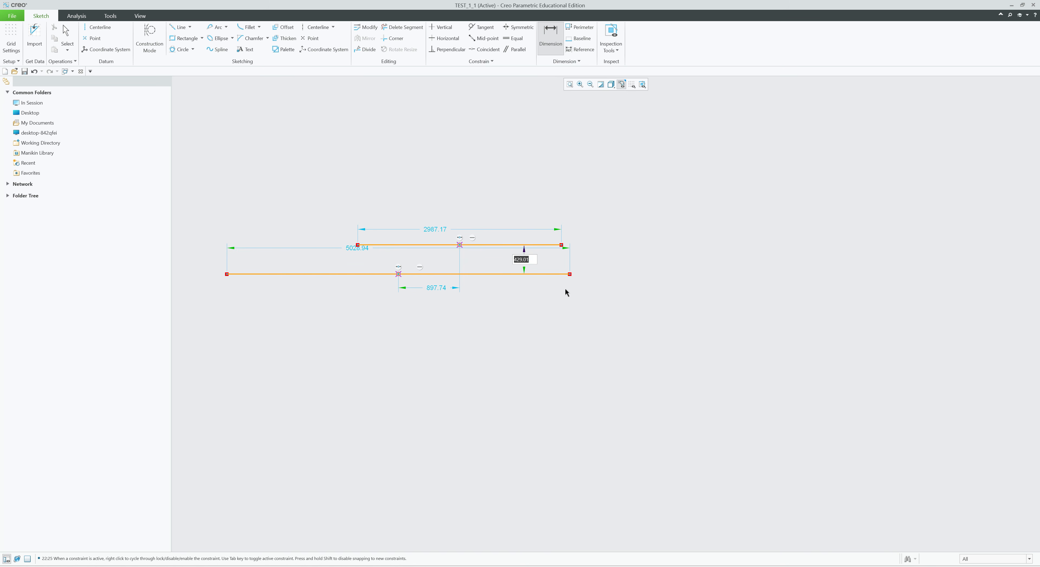
type("200")
key("Return")
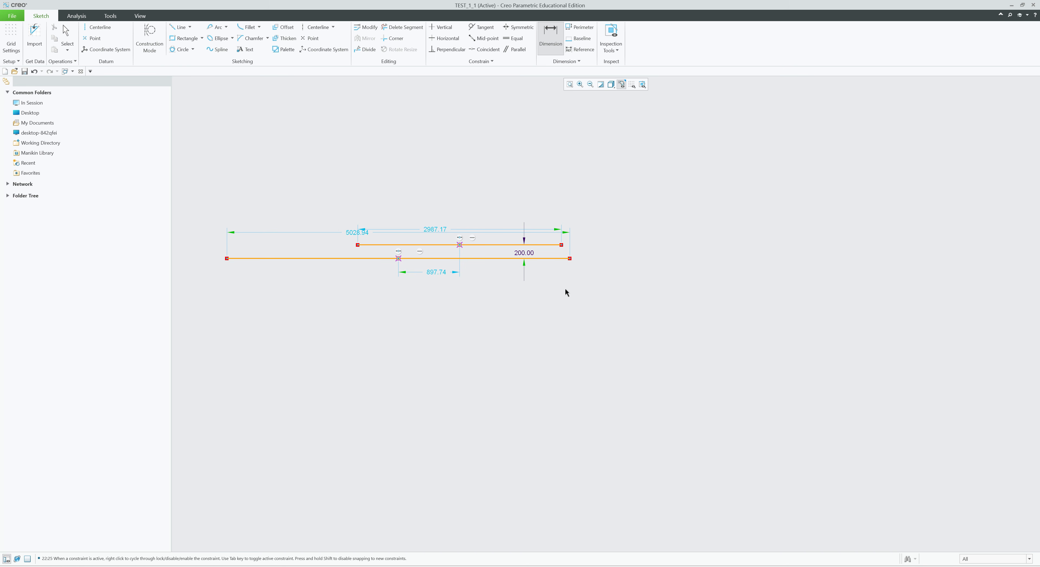
Step: Offset the shorter line downward by about 298.72 twice, reviewing the chain references of the second offset before accepting it
left_click(286, 28)
left_click(509, 244)
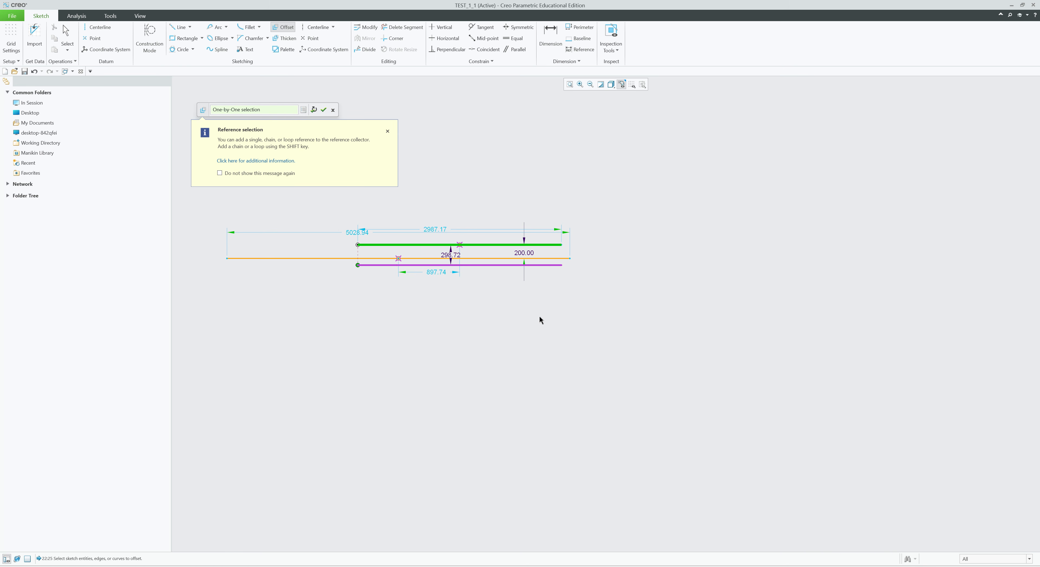
left_click(324, 110)
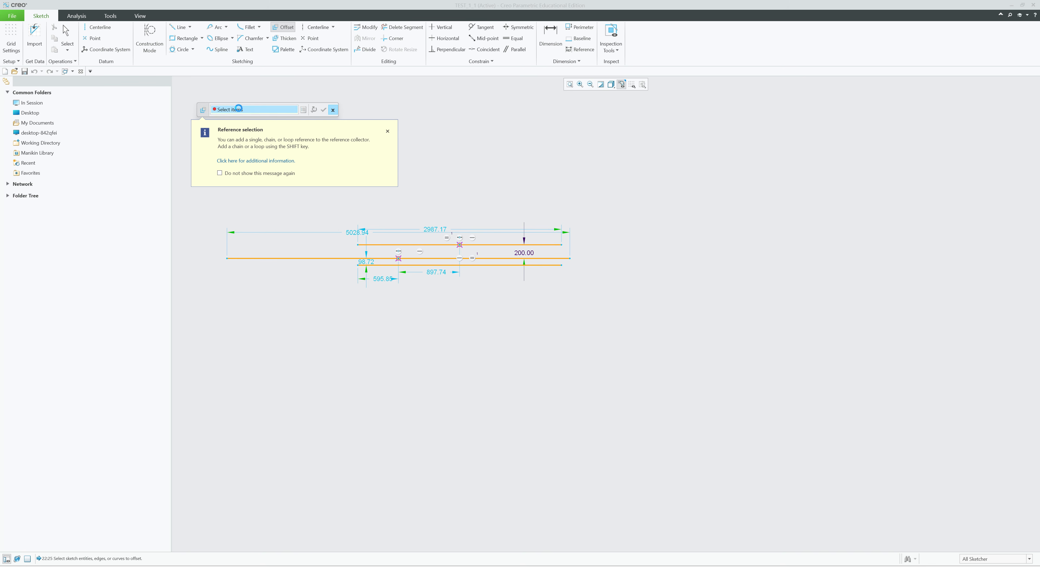
left_click(534, 245)
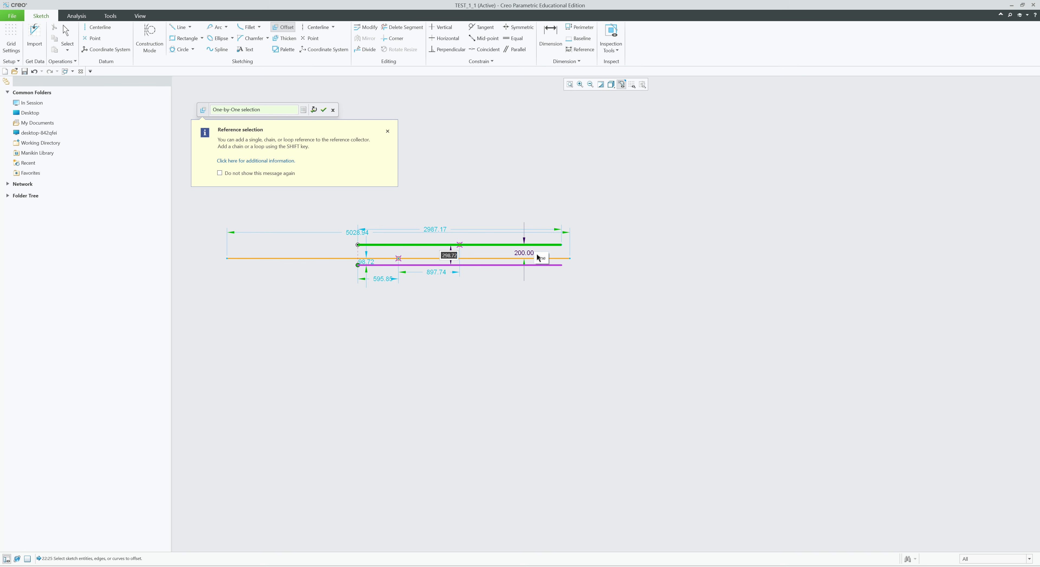
left_click(387, 131)
left_click(303, 110)
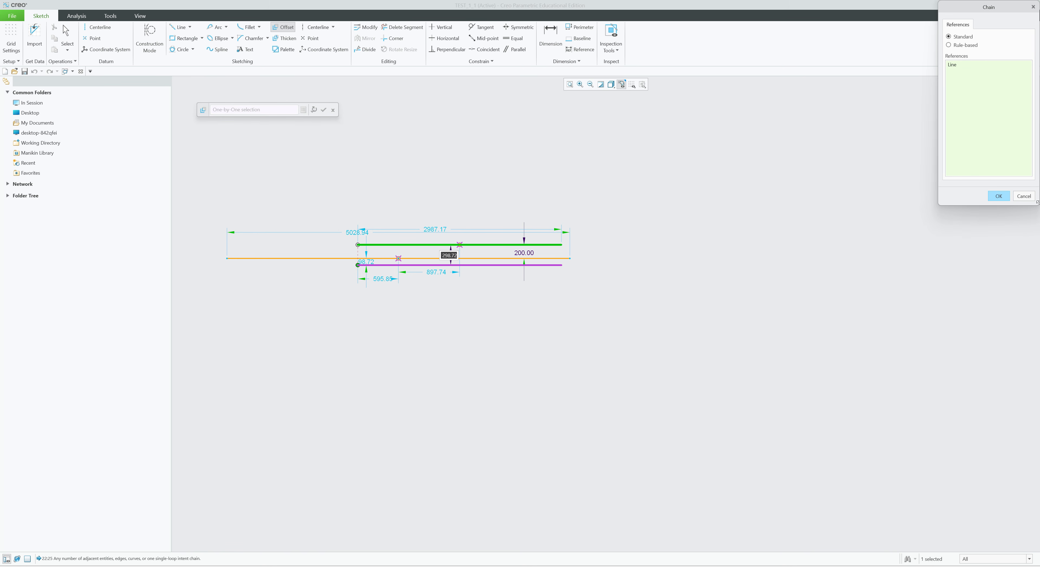
left_click(998, 195)
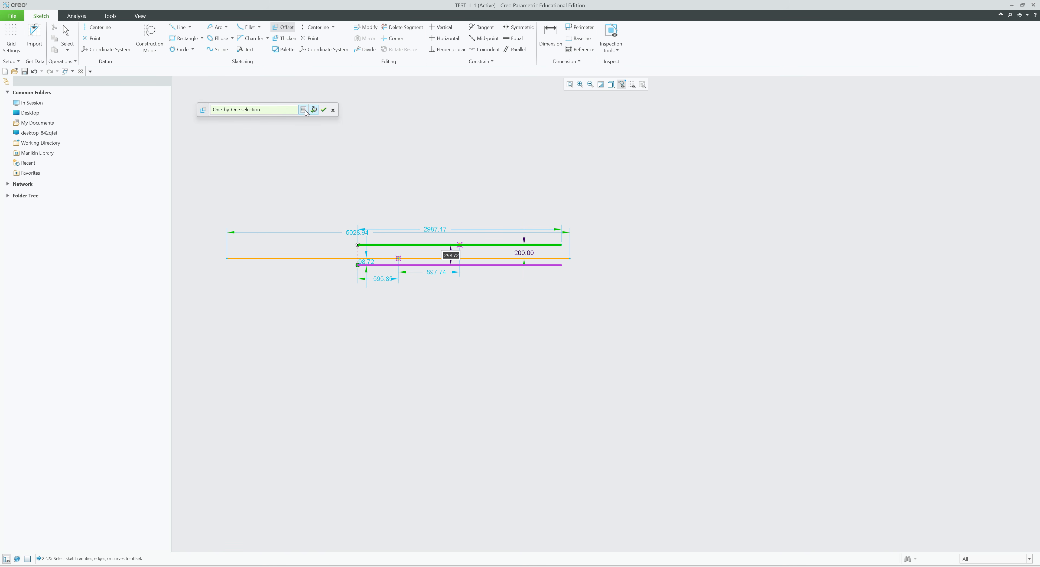
left_click(315, 110)
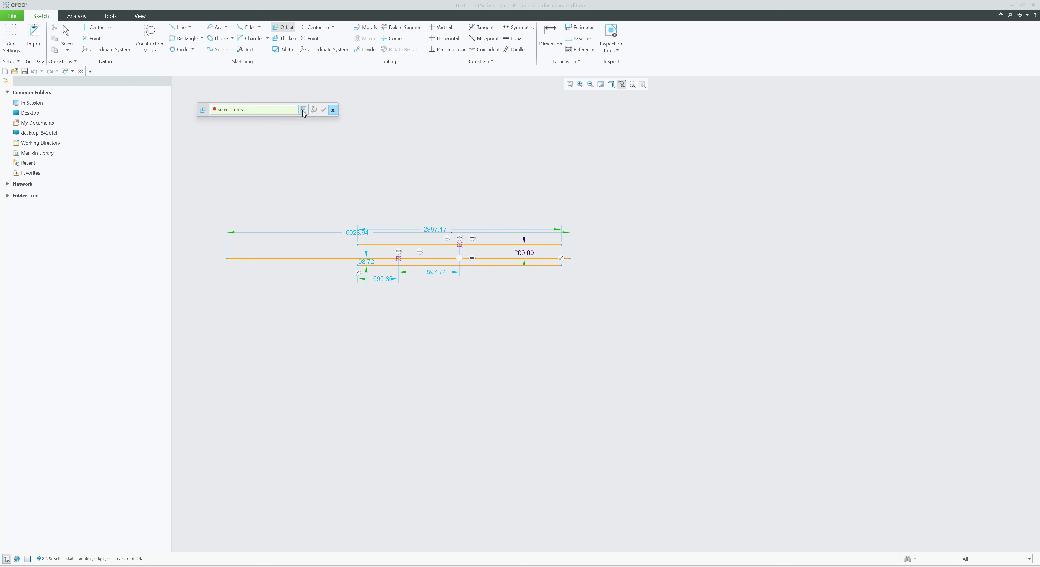
Step: Offset the shorter line downward by 200
left_click(498, 245)
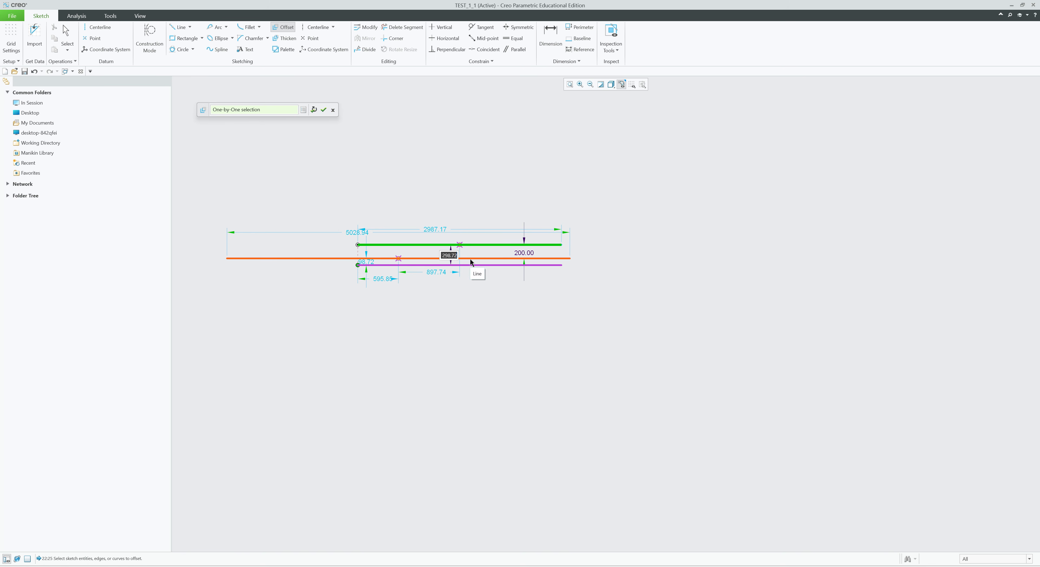
type("200")
key("Return")
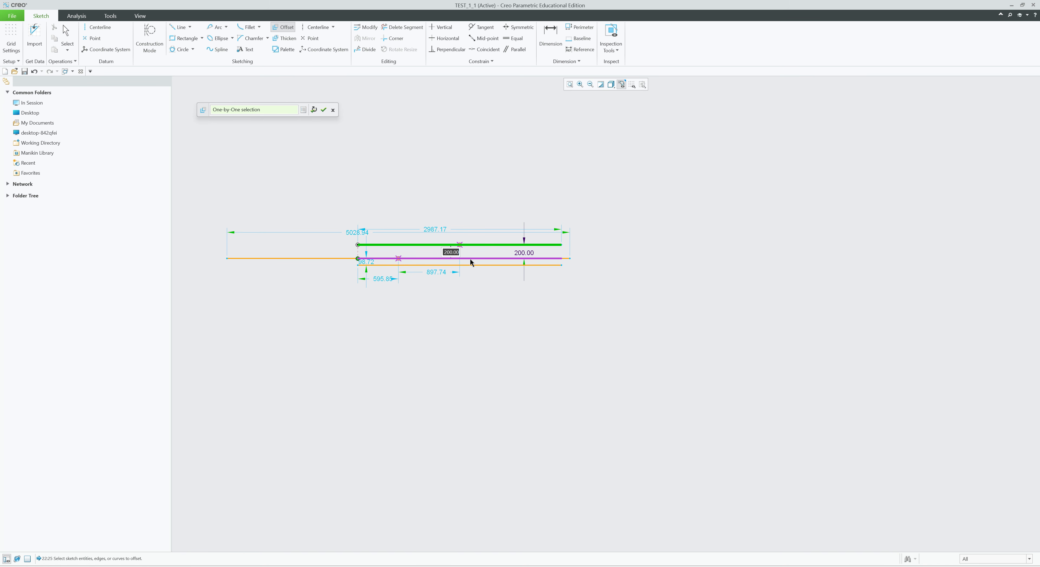
middle_click(554, 291)
Step: Clear all geometry from the sketch and draw a single horizontal line from its midpoint, about 5537.39 long
key("ctrl+a")
key("Delete")
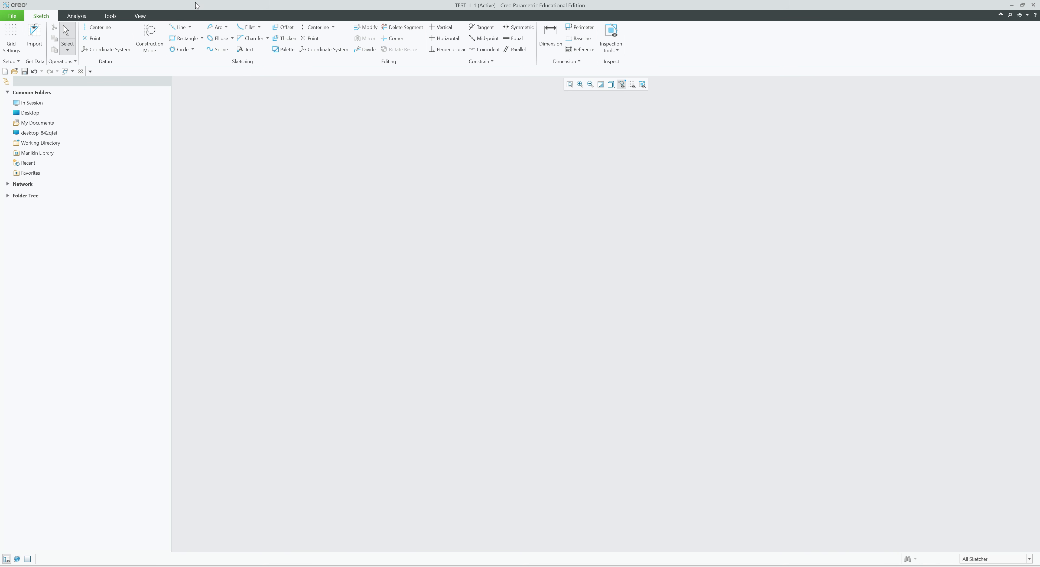
left_click(180, 27)
key("ctrl+z")
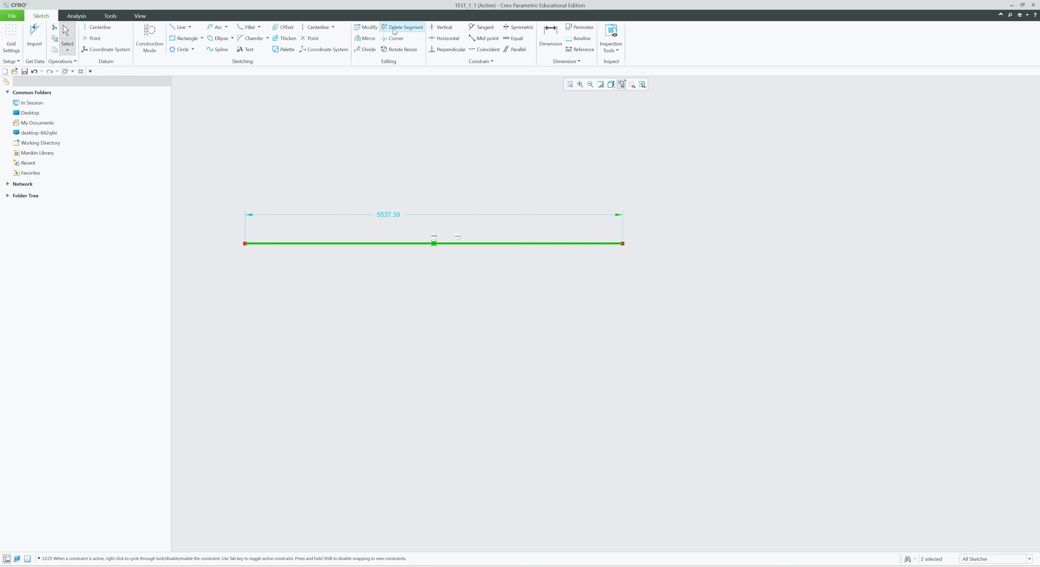
Step: Offset the horizontal line by -1.00, and offset a second copy downward by 200
left_click(284, 27)
left_click(470, 243)
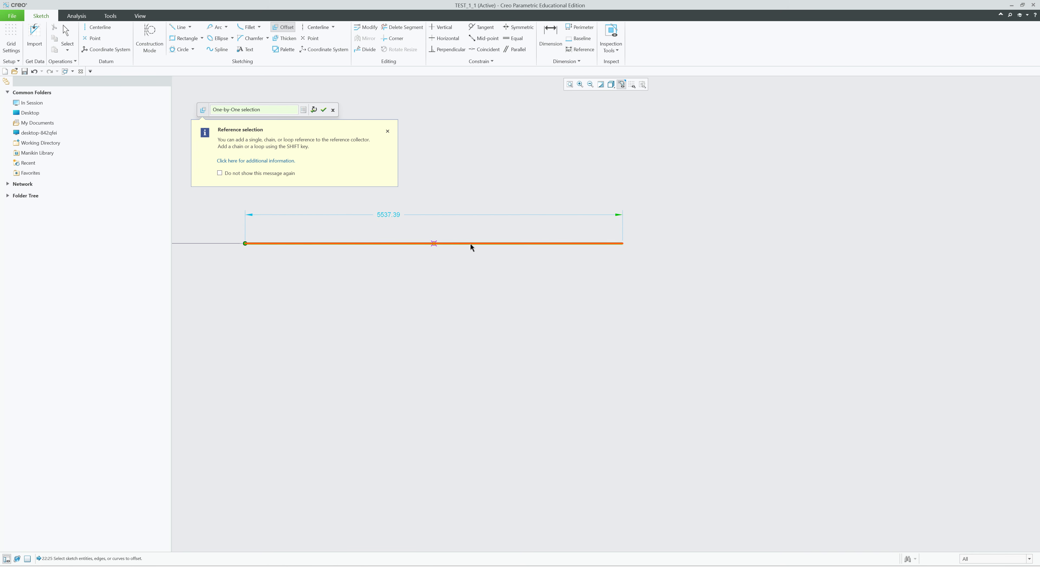
left_click(323, 110)
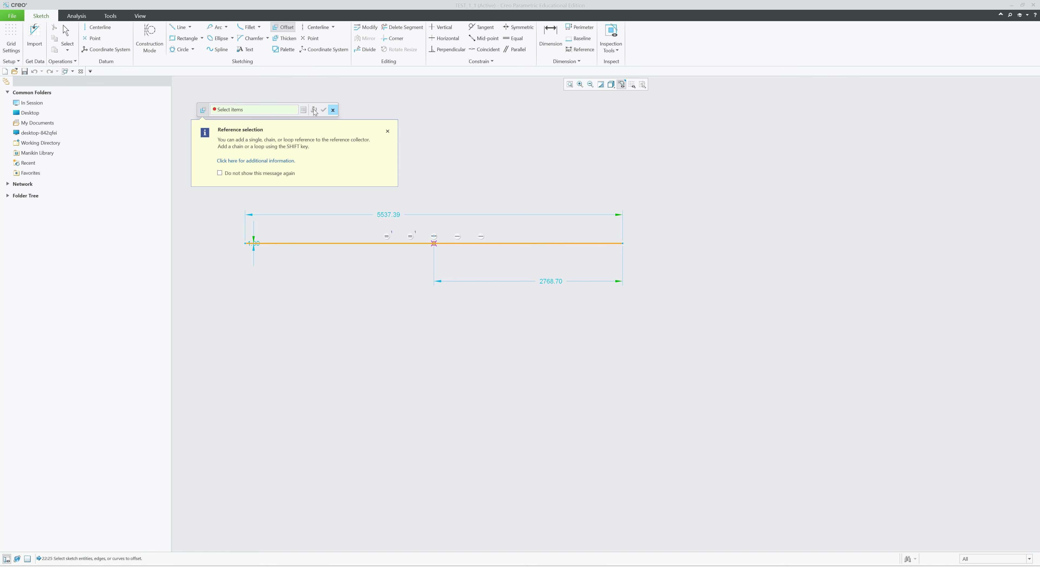
left_click(488, 243)
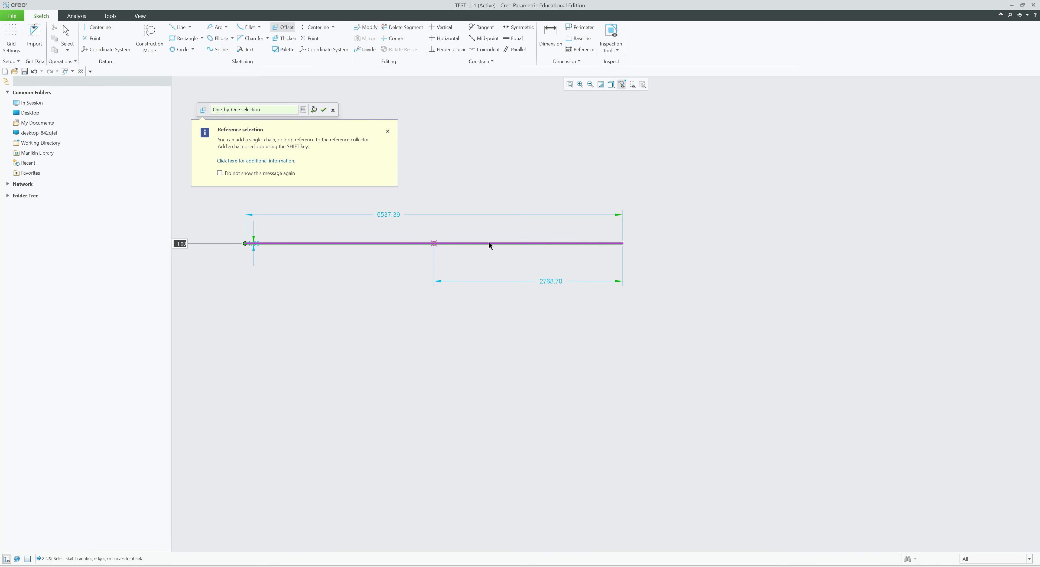
type("200")
key("Return")
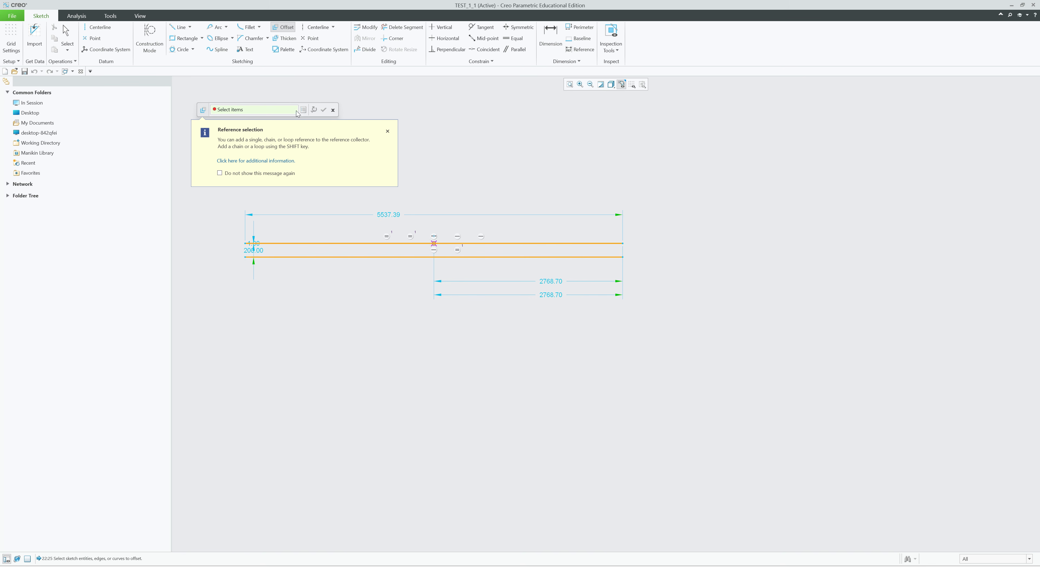
Step: Offset each newest bottom line downward by 200 five times in succession to extend the stack of parallel lines
left_click(338, 257)
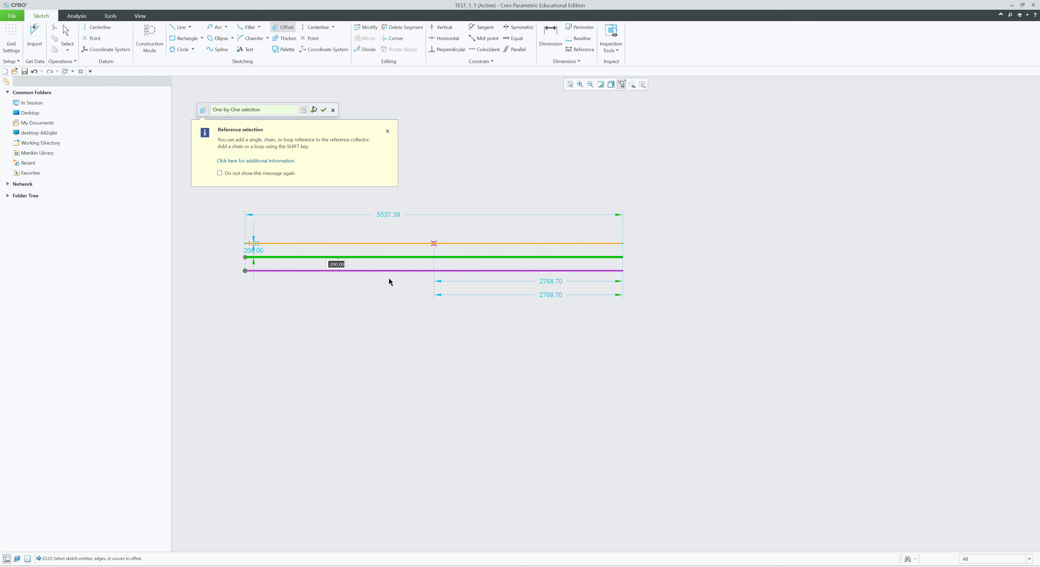
key("Return")
left_click(365, 271)
key("Return")
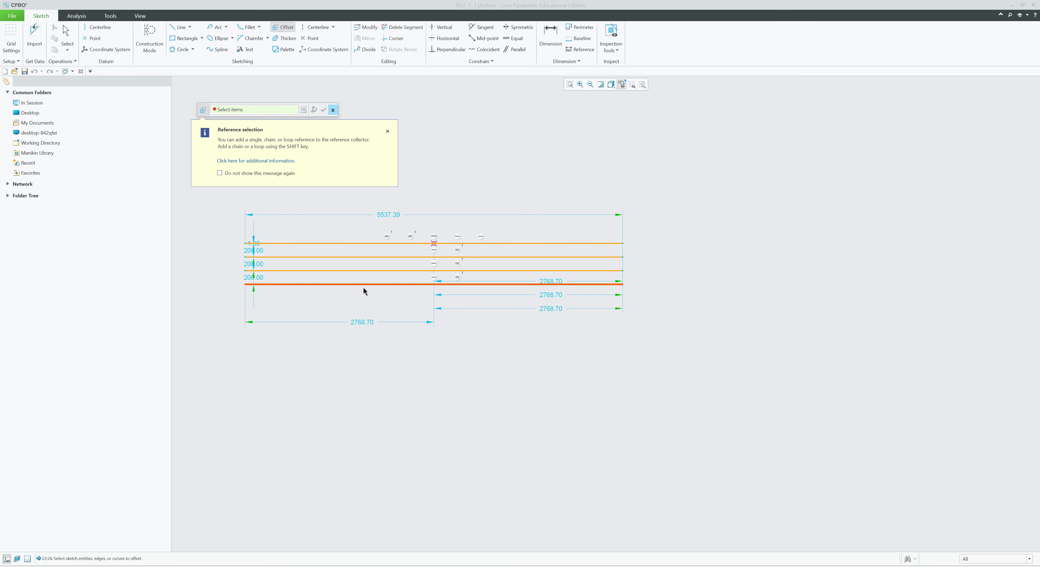
left_click(364, 285)
key("Return")
left_click(372, 298)
key("Return")
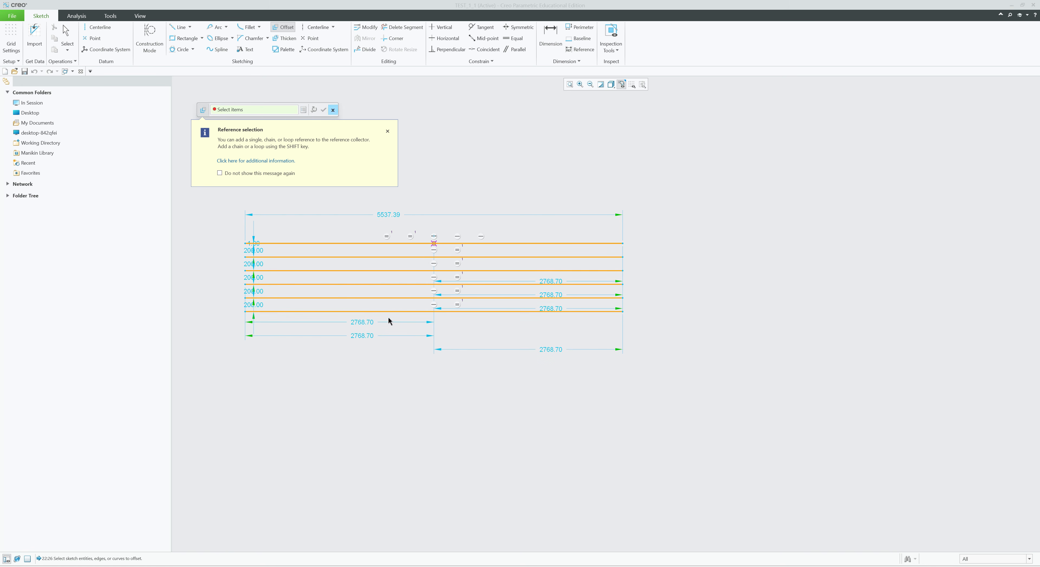
left_click(388, 312)
key("Return")
middle_click(340, 235)
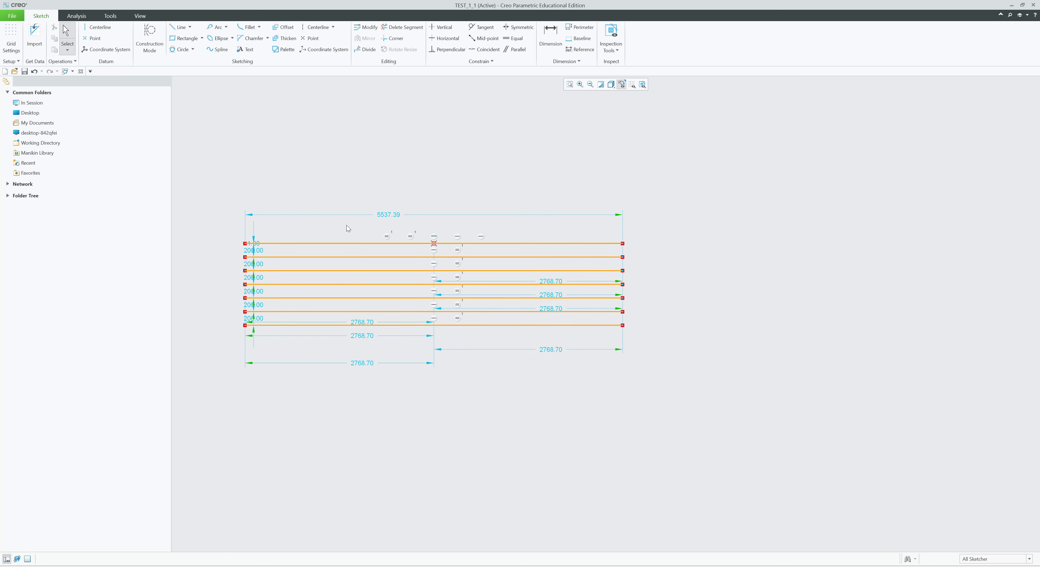